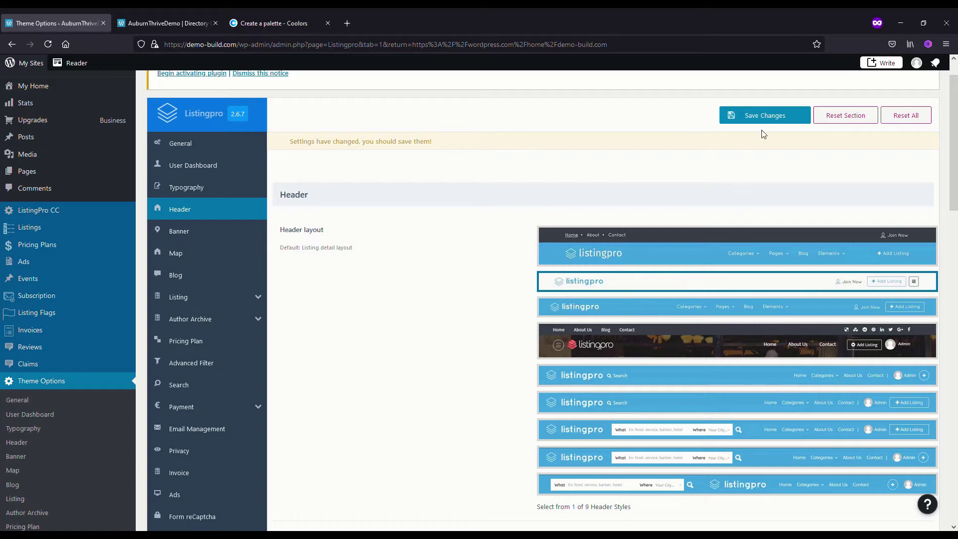
Save the selected header layout and check the header and its menu on the reloaded homepage.
{"action": "left_click", "coordinate": [767, 115]}
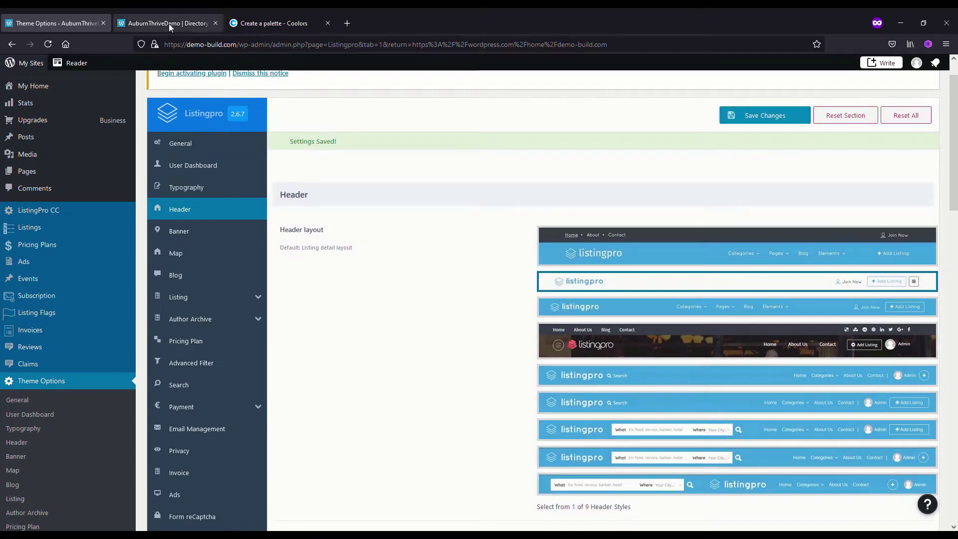
{"action": "left_click", "coordinate": [169, 23]}
{"action": "left_click", "coordinate": [48, 44]}
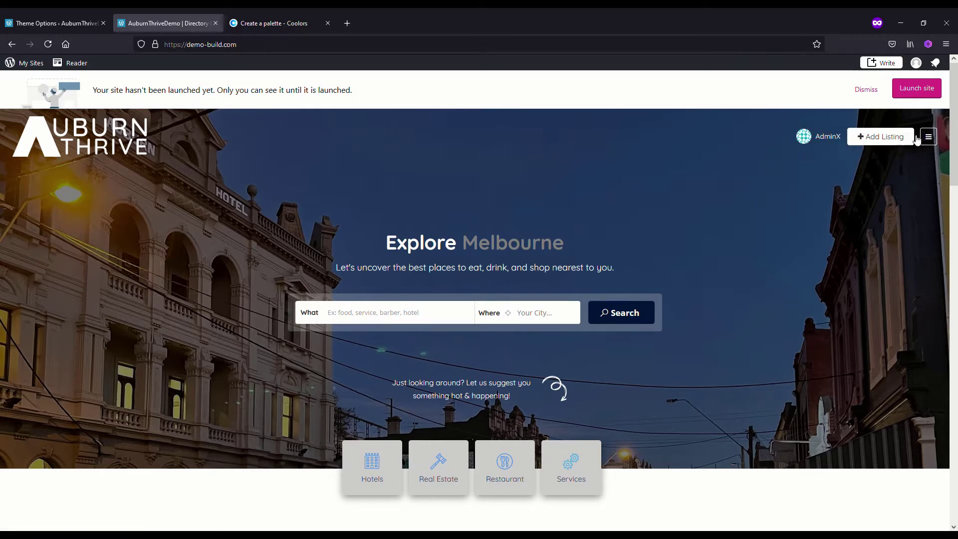
{"action": "left_click", "coordinate": [931, 140]}
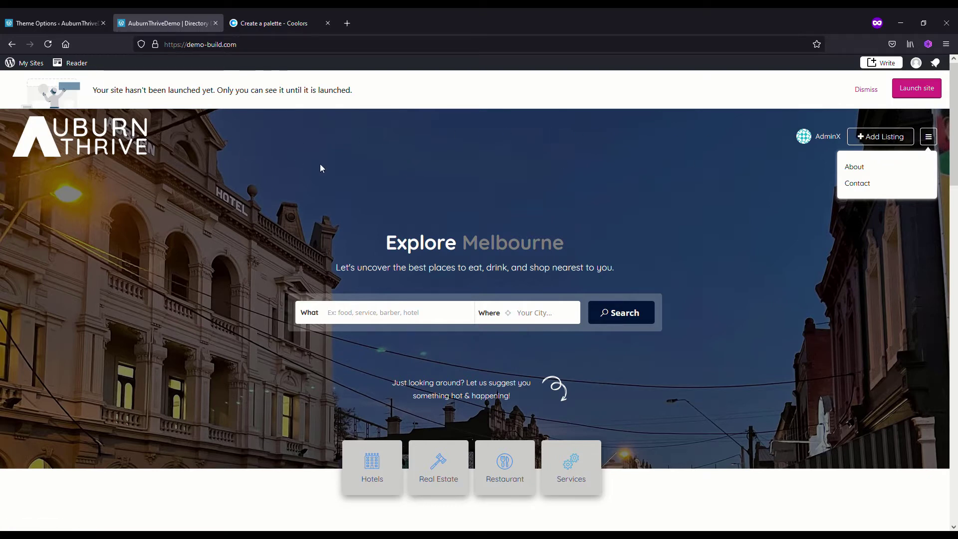
{"action": "left_click", "coordinate": [572, 161]}
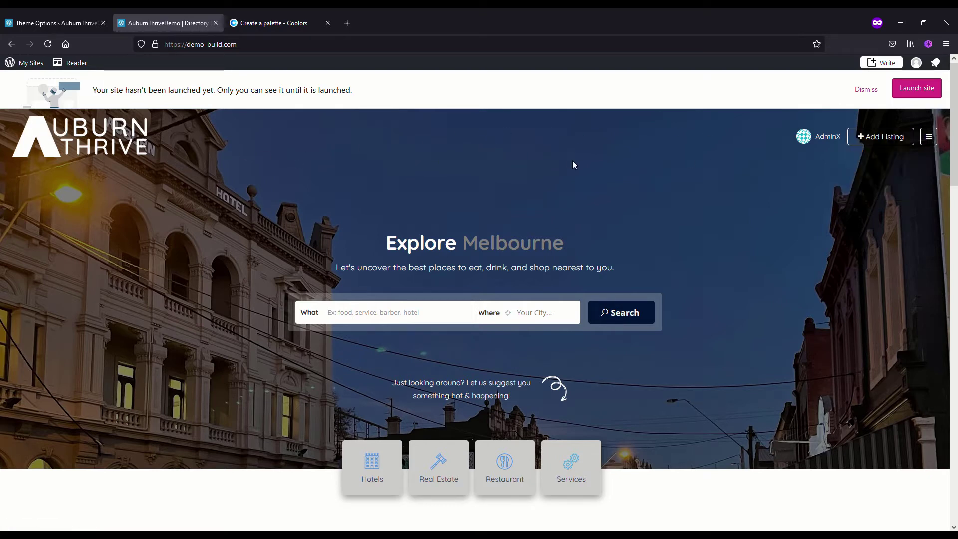
Set the homepage banner style to the layout with the search form beside the headline, save it, and check the reloaded homepage.
{"action": "left_click", "coordinate": [71, 26]}
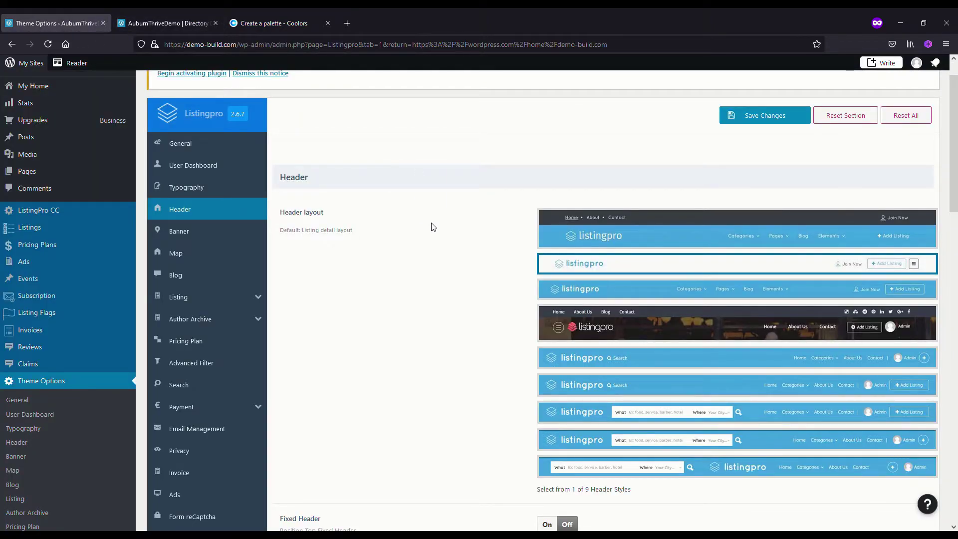
{"action": "left_click", "coordinate": [179, 236]}
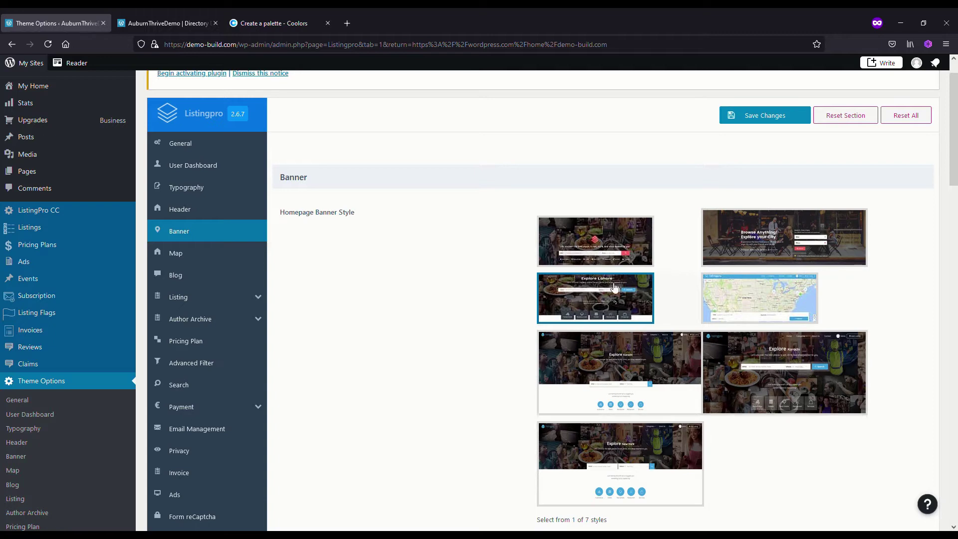
{"action": "scroll", "coordinate": [498, 434], "scroll_direction": "down", "scroll_amount": 4}
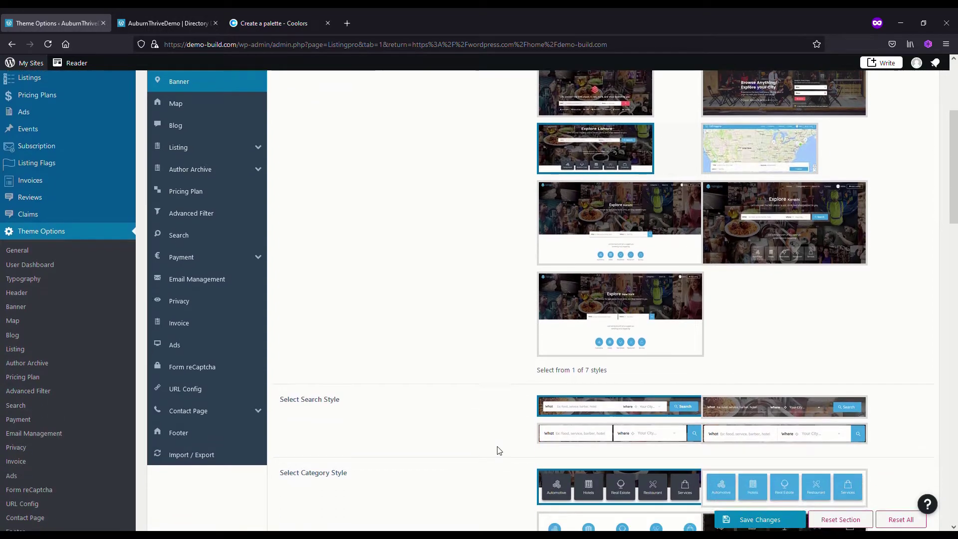
{"action": "scroll", "coordinate": [498, 451], "scroll_direction": "down", "scroll_amount": 2}
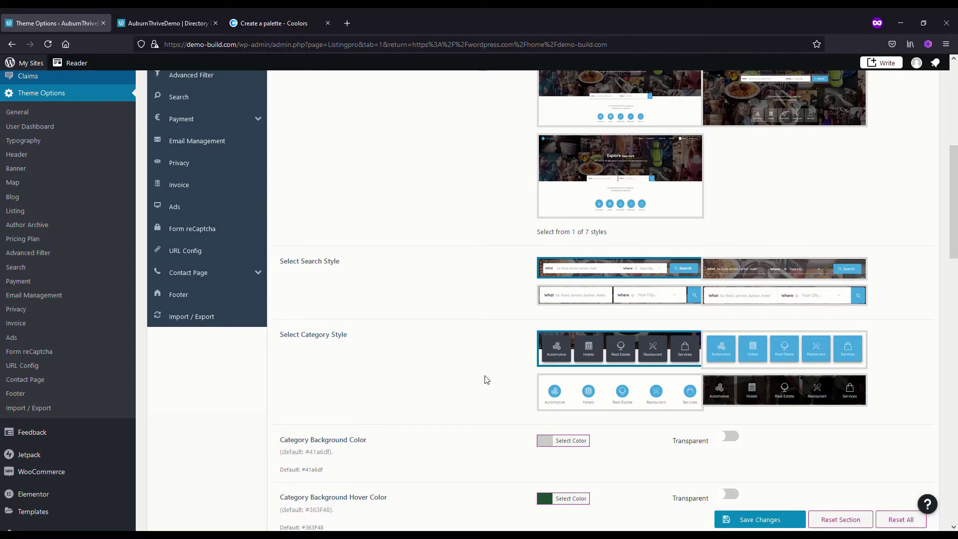
{"action": "scroll", "coordinate": [481, 384], "scroll_direction": "down", "scroll_amount": 1}
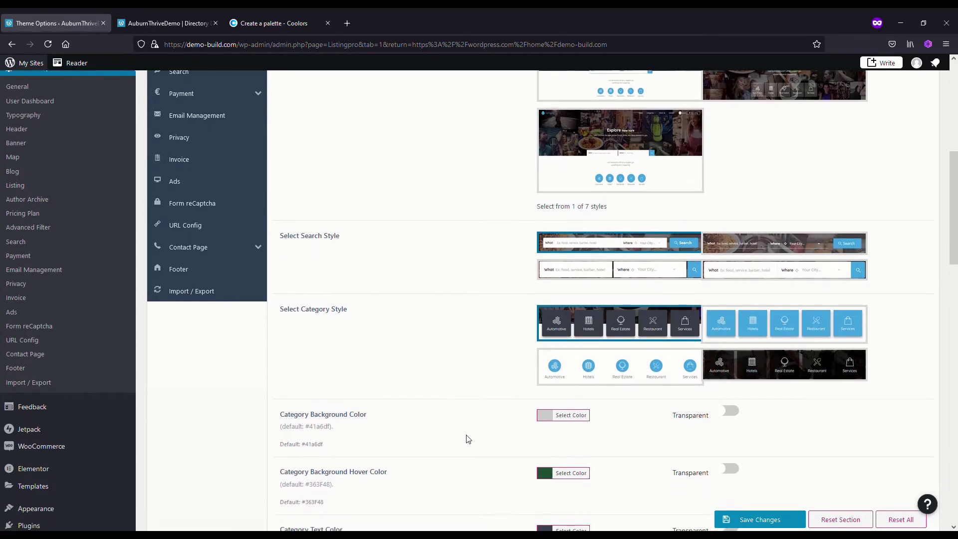
{"action": "scroll", "coordinate": [468, 433], "scroll_direction": "up", "scroll_amount": 5}
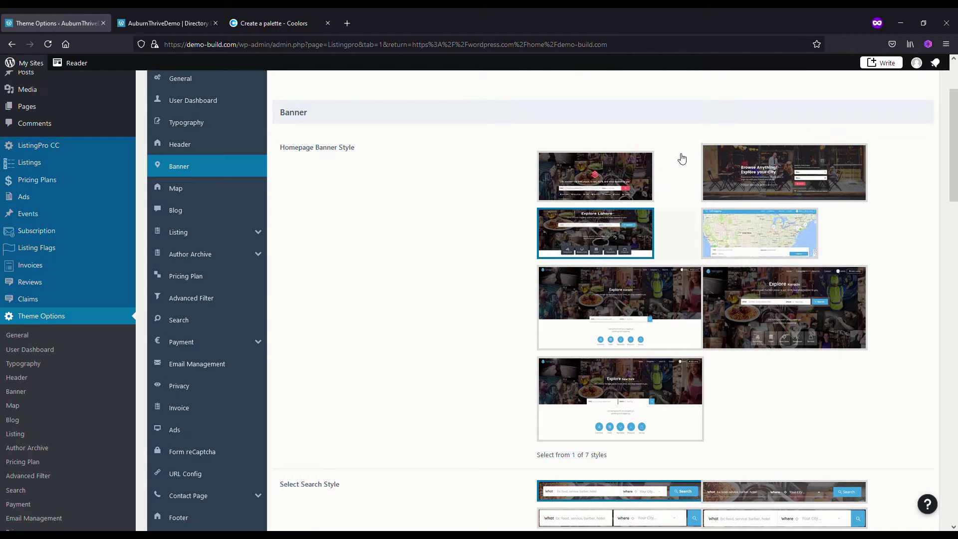
{"action": "left_click", "coordinate": [762, 172]}
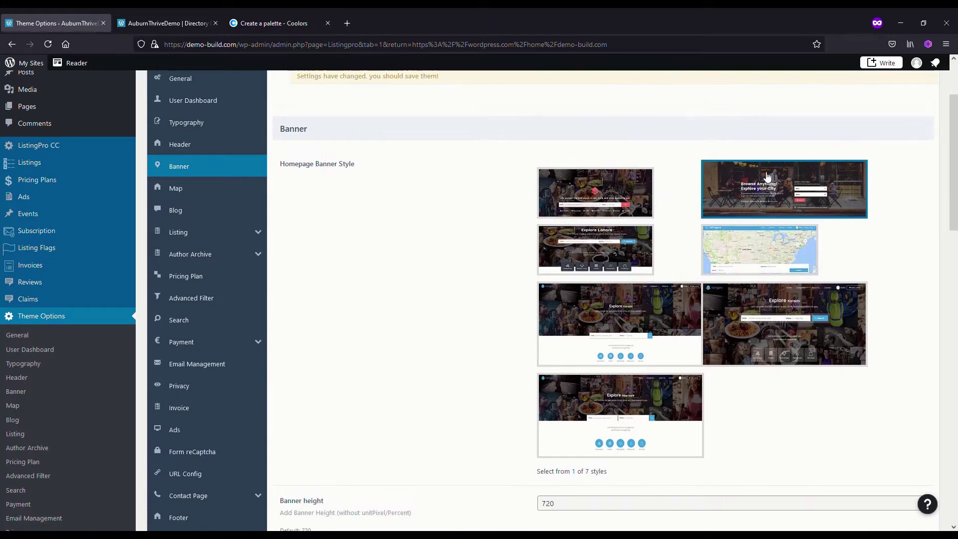
{"action": "scroll", "coordinate": [749, 200], "scroll_direction": "up", "scroll_amount": 3}
{"action": "left_click", "coordinate": [748, 155]}
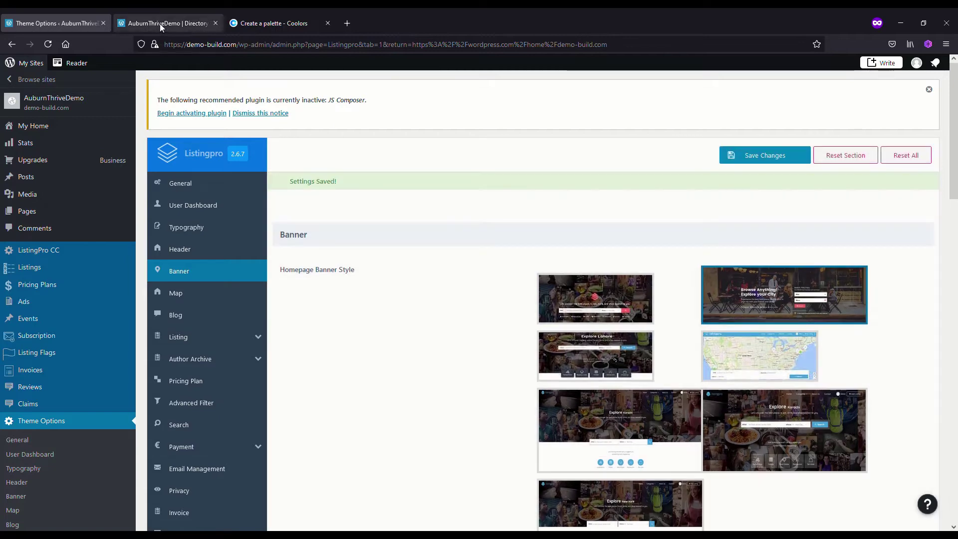
{"action": "left_click", "coordinate": [160, 23]}
{"action": "left_click", "coordinate": [48, 44]}
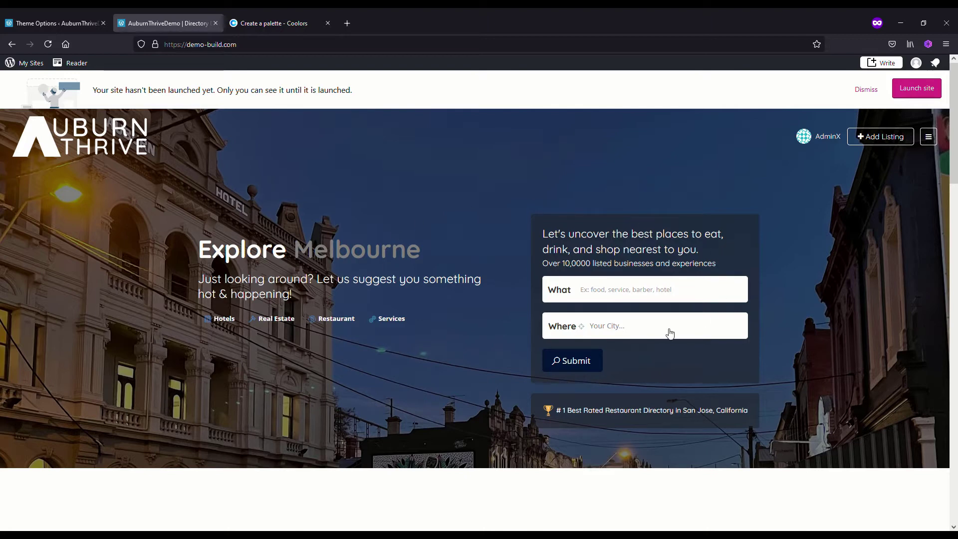
Try a banner opacity of 0.8, saving the setting and previewing it on the reloaded homepage.
{"action": "left_click", "coordinate": [73, 28]}
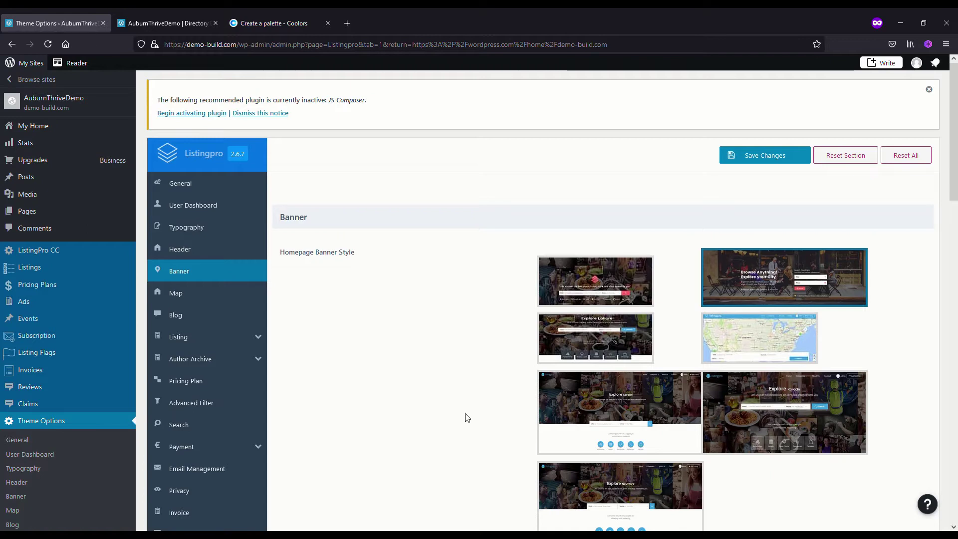
{"action": "scroll", "coordinate": [464, 418], "scroll_direction": "down", "scroll_amount": 4}
{"action": "scroll", "coordinate": [467, 419], "scroll_direction": "down", "scroll_amount": 2}
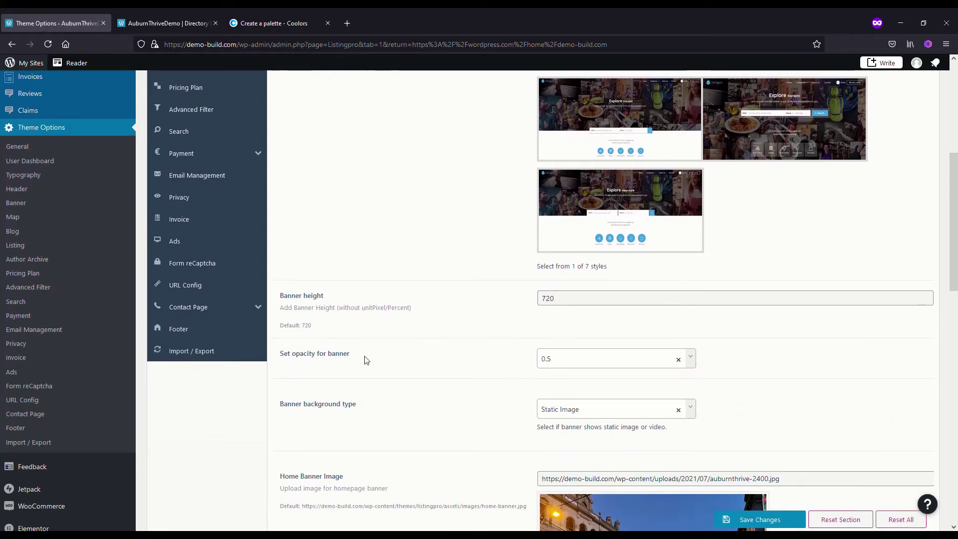
{"action": "left_click", "coordinate": [692, 364]}
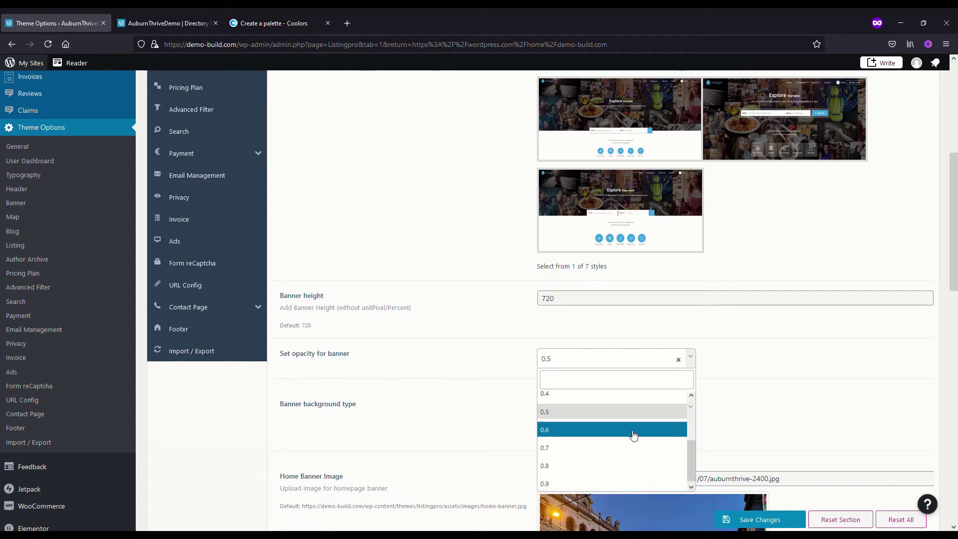
{"action": "left_click", "coordinate": [597, 466]}
{"action": "left_click", "coordinate": [737, 520]}
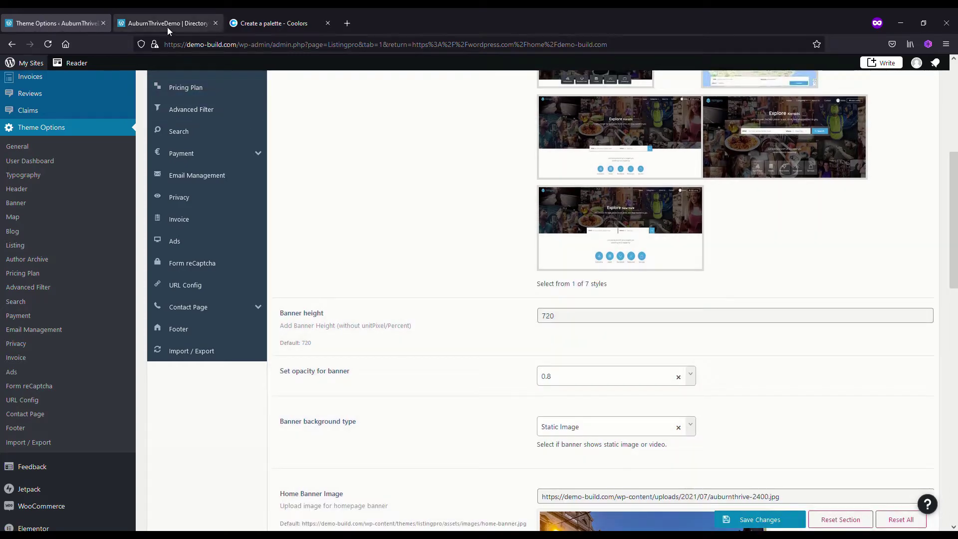
{"action": "left_click", "coordinate": [167, 27]}
{"action": "left_click", "coordinate": [46, 42]}
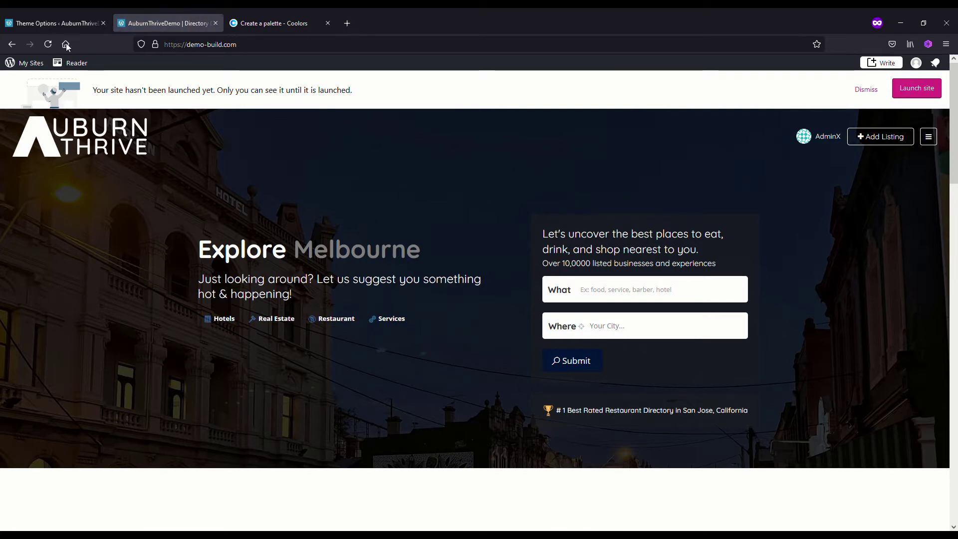
Set the homepage banner opacity to 0.6 and save the theme options.
{"action": "left_click", "coordinate": [58, 24]}
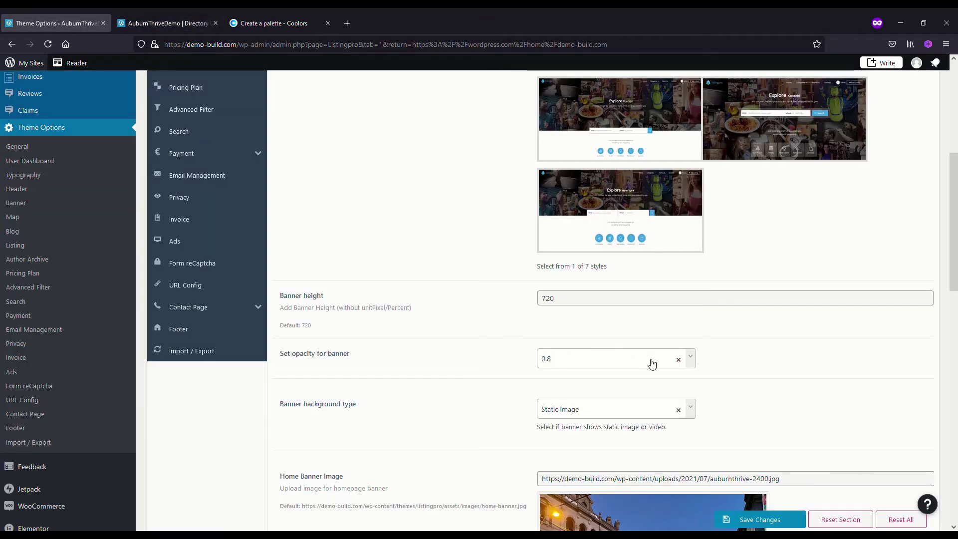
{"action": "left_click", "coordinate": [689, 358]}
{"action": "left_click", "coordinate": [616, 427]}
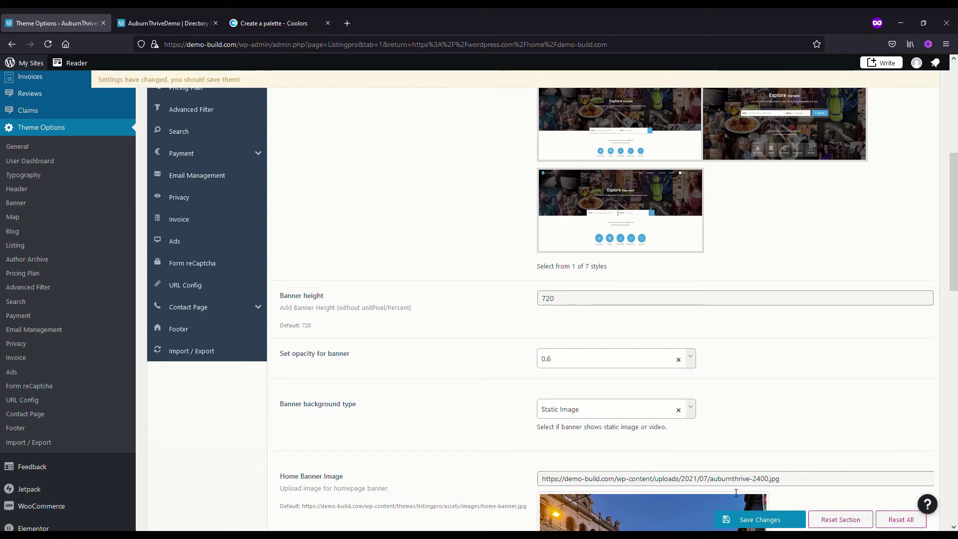
{"action": "left_click", "coordinate": [759, 519]}
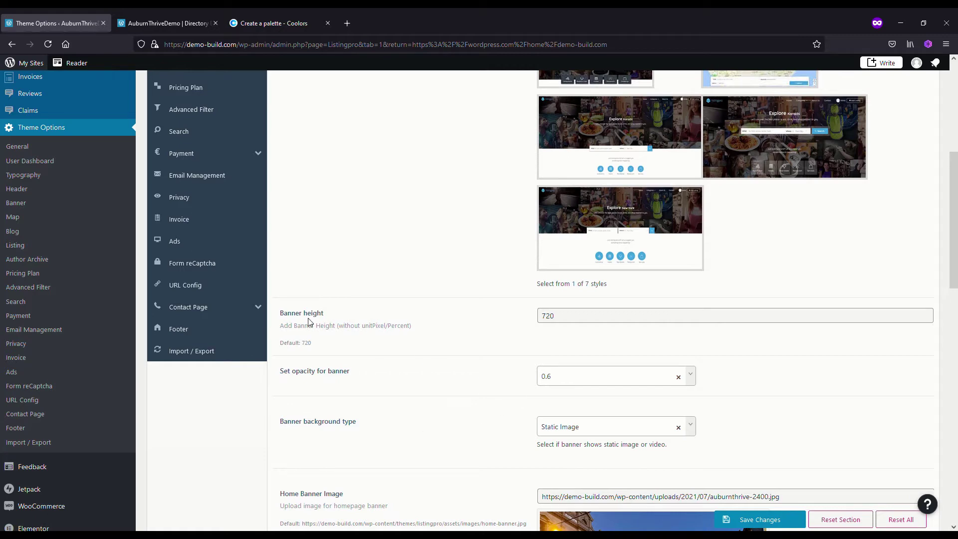
Set the banner height to 920, save the theme options, and reload the homepage to check it.
{"action": "left_click", "coordinate": [545, 299]}
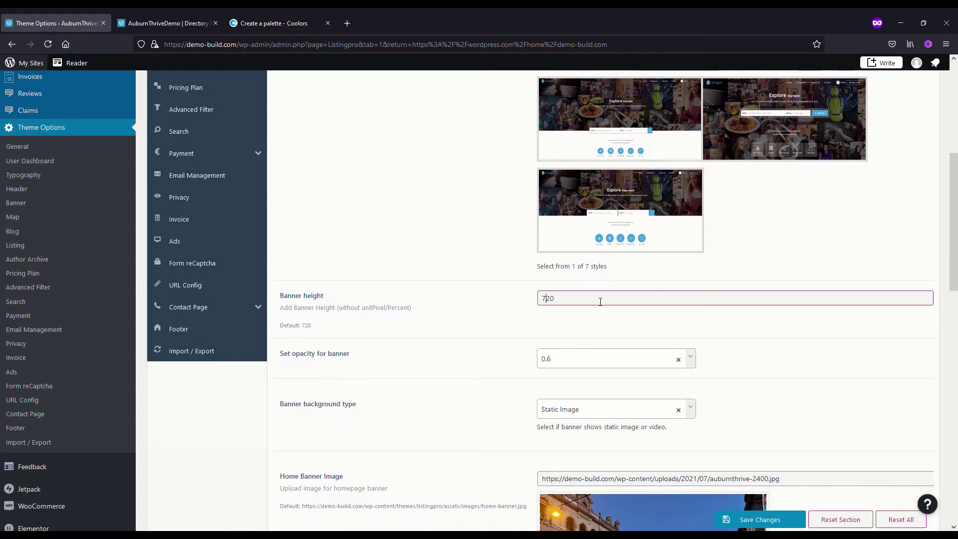
{"action": "key", "text": "BackSpace"}
{"action": "type", "text": "9"}
{"action": "left_click", "coordinate": [769, 519]}
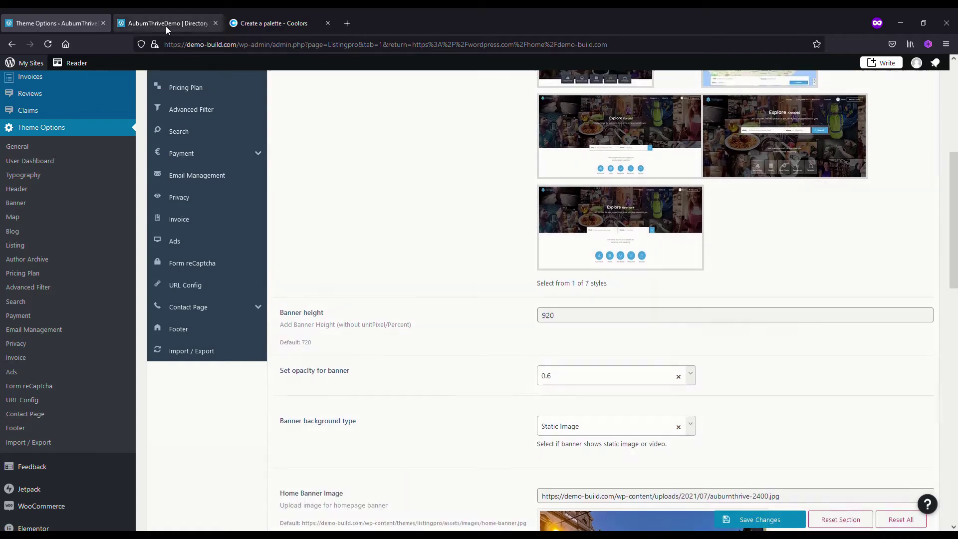
{"action": "left_click", "coordinate": [167, 21]}
{"action": "left_click", "coordinate": [48, 44]}
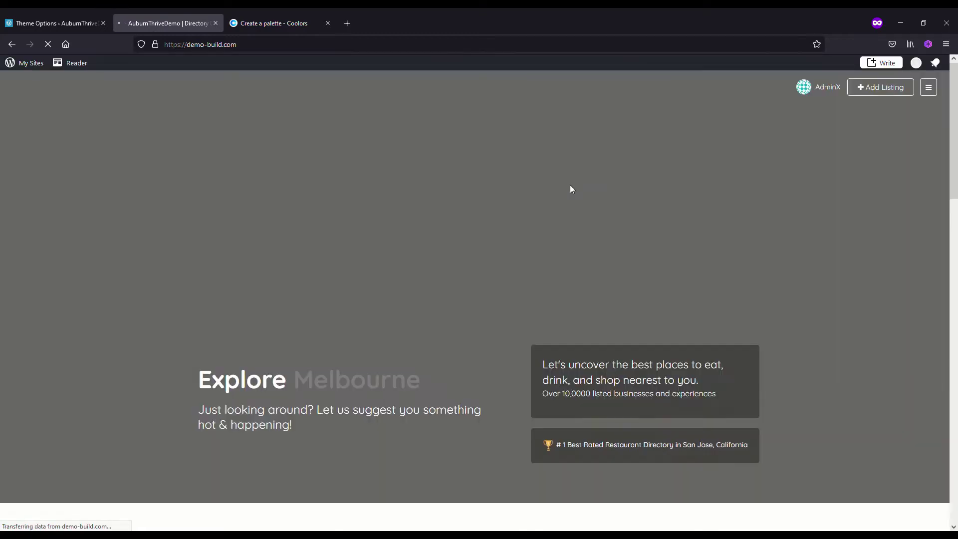
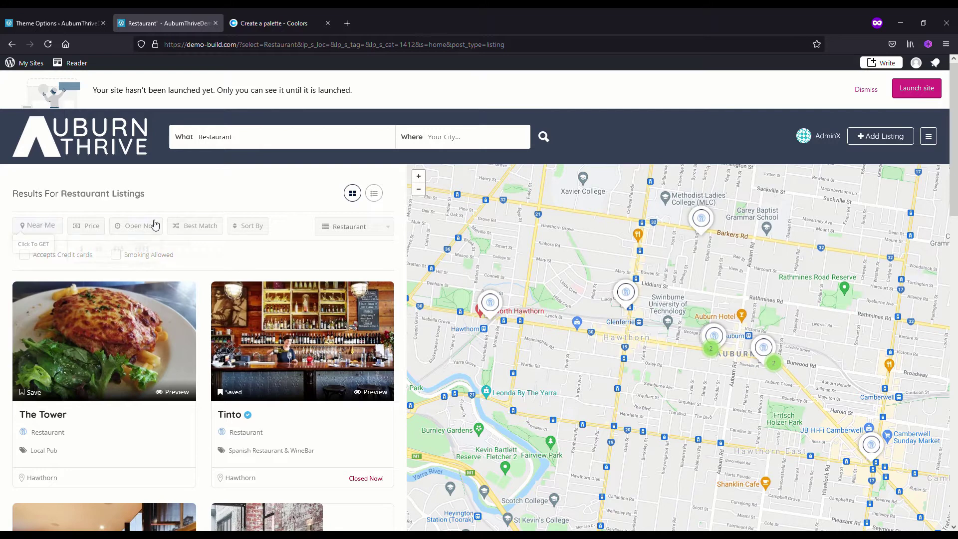
Show the available sorting options for the Restaurant listing results.
{"action": "left_click", "coordinate": [248, 226]}
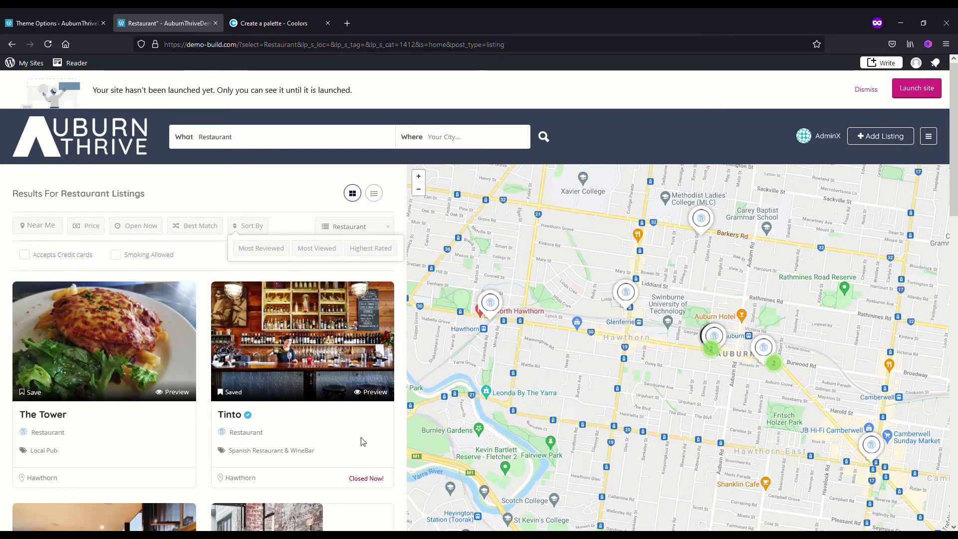
Set the listing archive view to the list style with photos beside stacked entries, save it, and check the reloaded Restaurant results.
{"action": "left_click", "coordinate": [66, 23]}
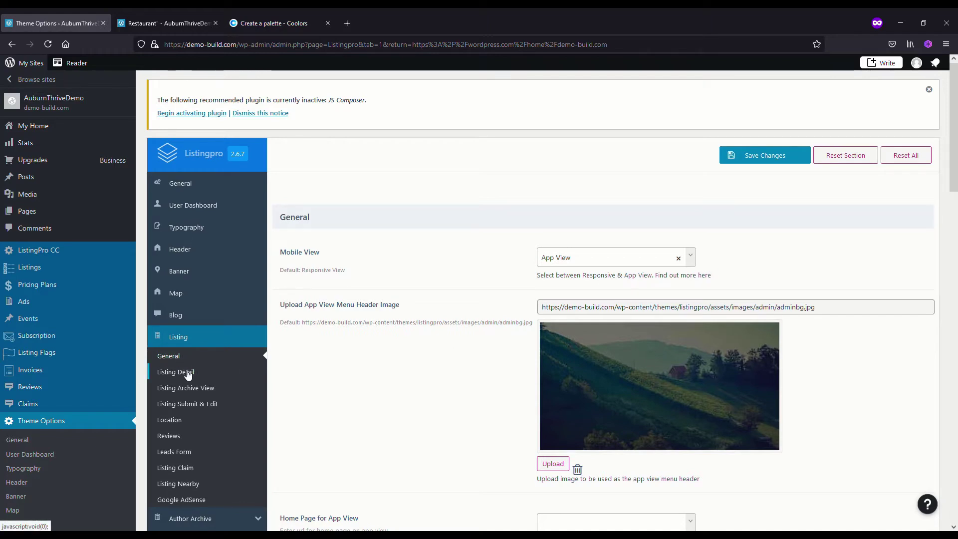
{"action": "left_click", "coordinate": [188, 388]}
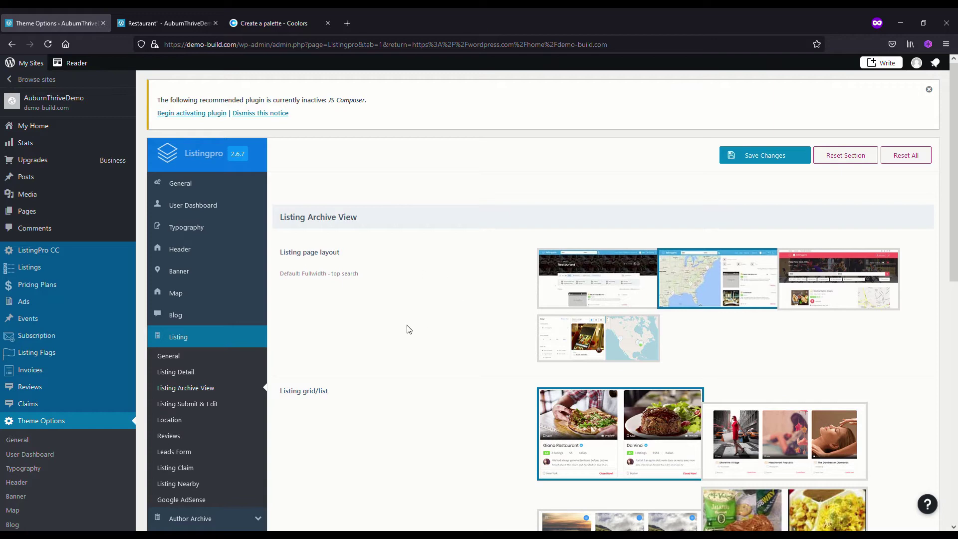
{"action": "scroll", "coordinate": [749, 334], "scroll_direction": "down", "scroll_amount": 1}
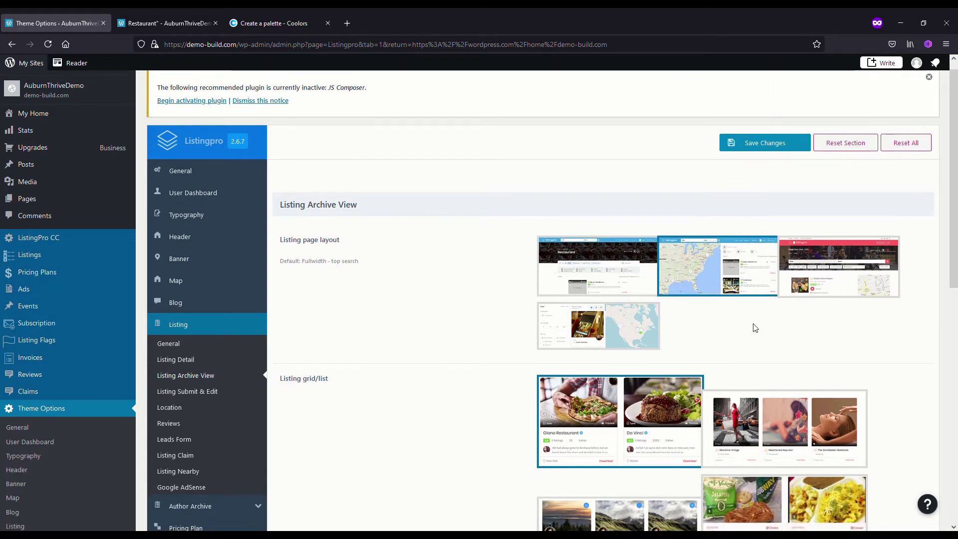
{"action": "scroll", "coordinate": [740, 330], "scroll_direction": "down", "scroll_amount": 2}
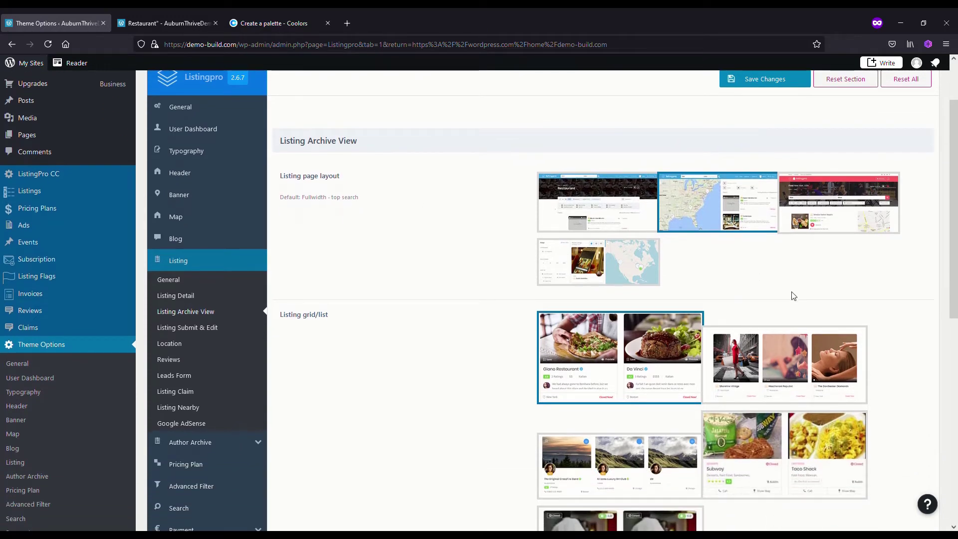
{"action": "scroll", "coordinate": [793, 296], "scroll_direction": "down", "scroll_amount": 1}
{"action": "scroll", "coordinate": [848, 329], "scroll_direction": "down", "scroll_amount": 2}
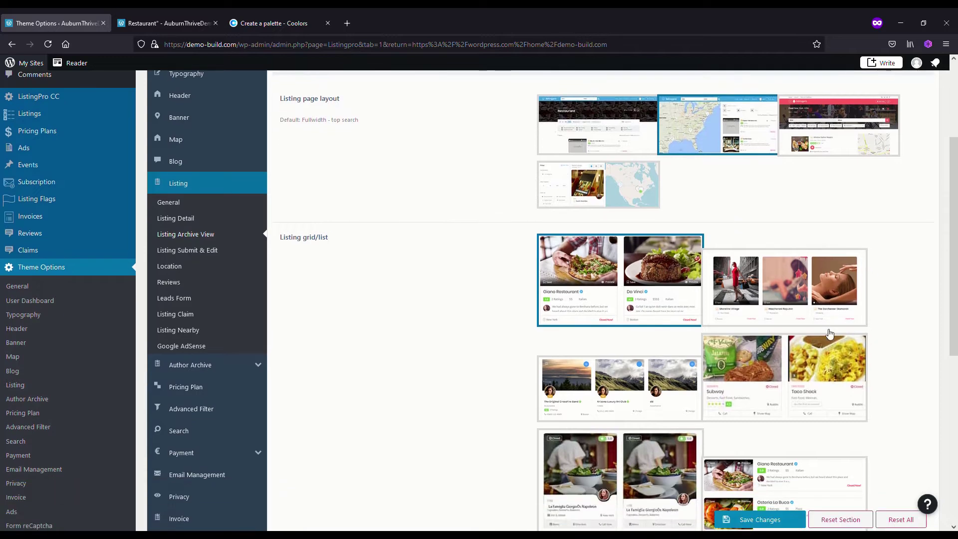
{"action": "scroll", "coordinate": [828, 333], "scroll_direction": "down", "scroll_amount": 4}
{"action": "left_click", "coordinate": [802, 397]}
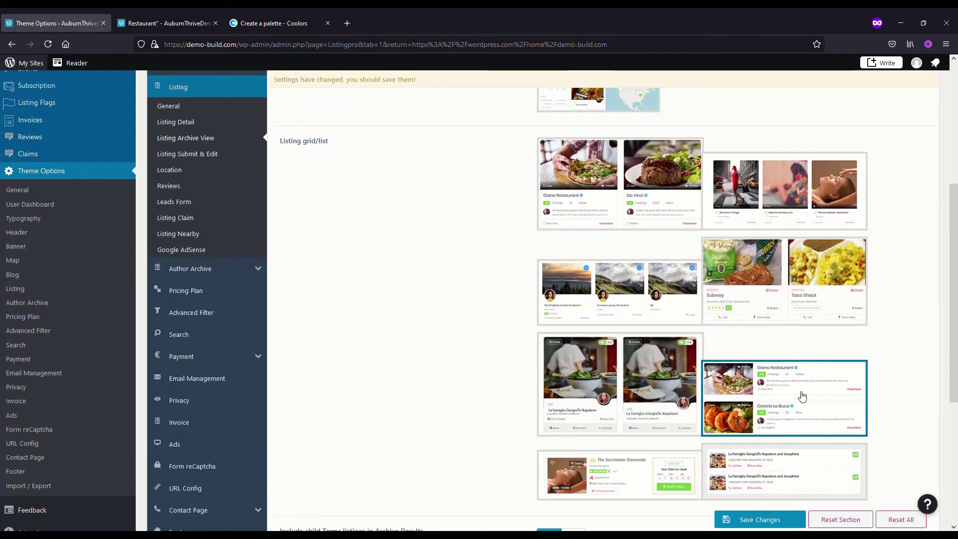
{"action": "left_click", "coordinate": [762, 519]}
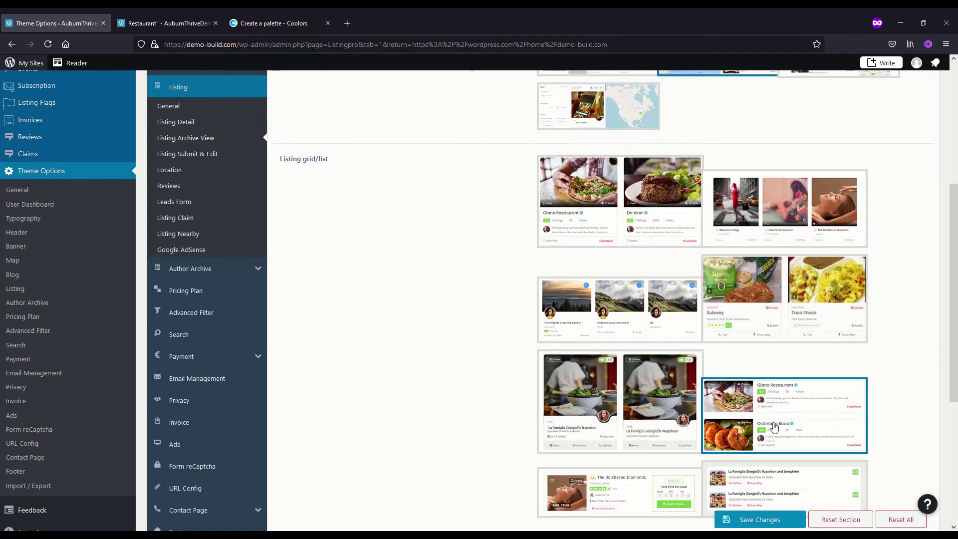
{"action": "left_click", "coordinate": [174, 25]}
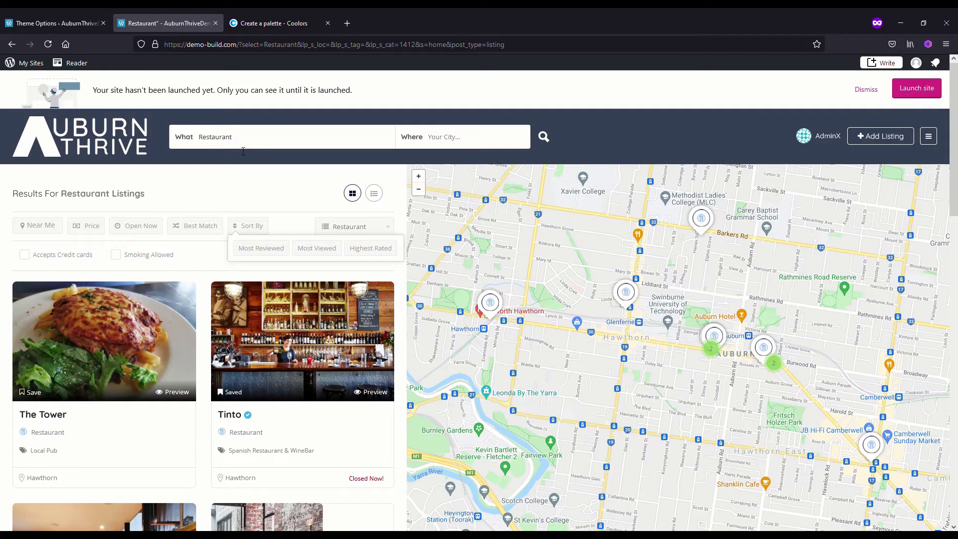
{"action": "left_click", "coordinate": [48, 44]}
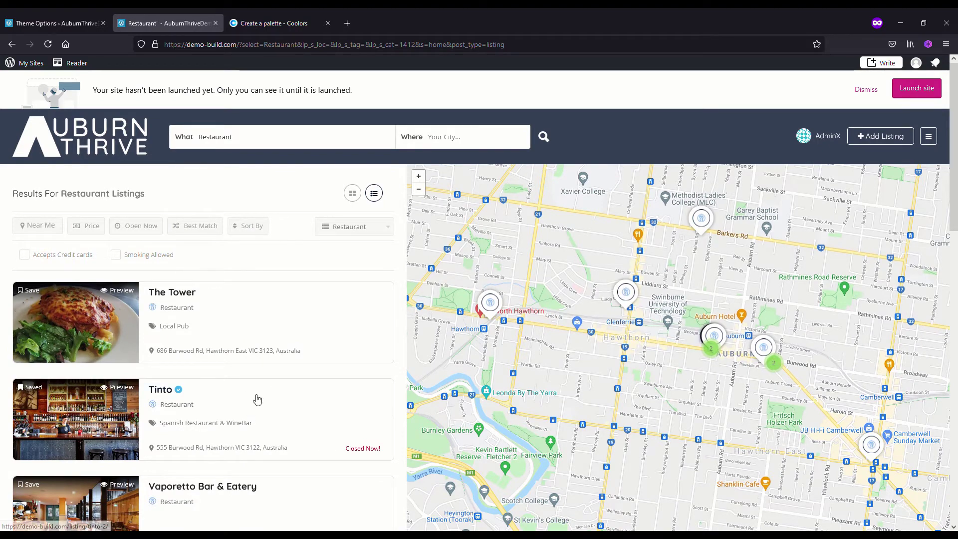
Look over the Restaurant results, return to the theme options, and open the Advanced Filter settings.
{"action": "scroll", "coordinate": [252, 419], "scroll_direction": "down", "scroll_amount": 8}
{"action": "scroll", "coordinate": [259, 426], "scroll_direction": "up", "scroll_amount": 8}
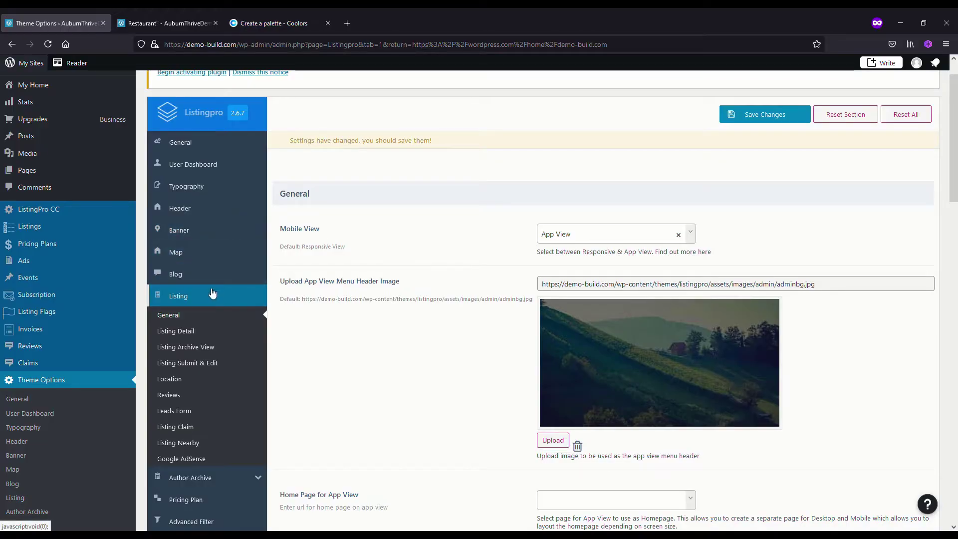
{"action": "scroll", "coordinate": [212, 296], "scroll_direction": "down", "scroll_amount": 3}
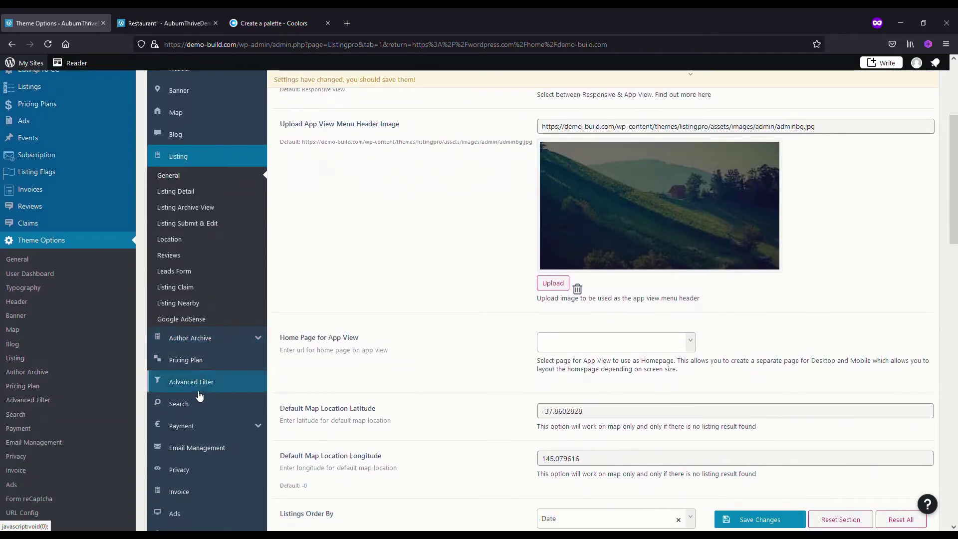
{"action": "left_click", "coordinate": [202, 384]}
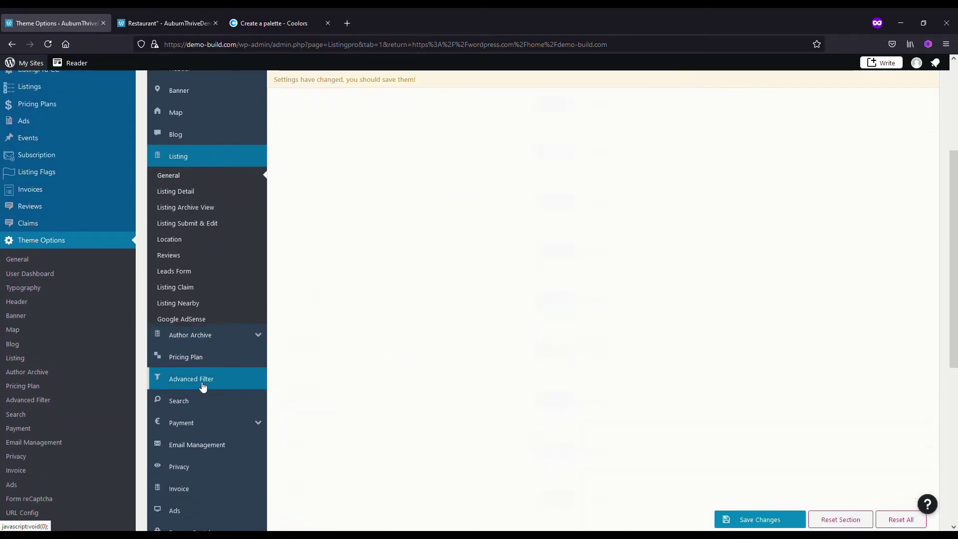
{"action": "scroll", "coordinate": [422, 346], "scroll_direction": "up", "scroll_amount": 3}
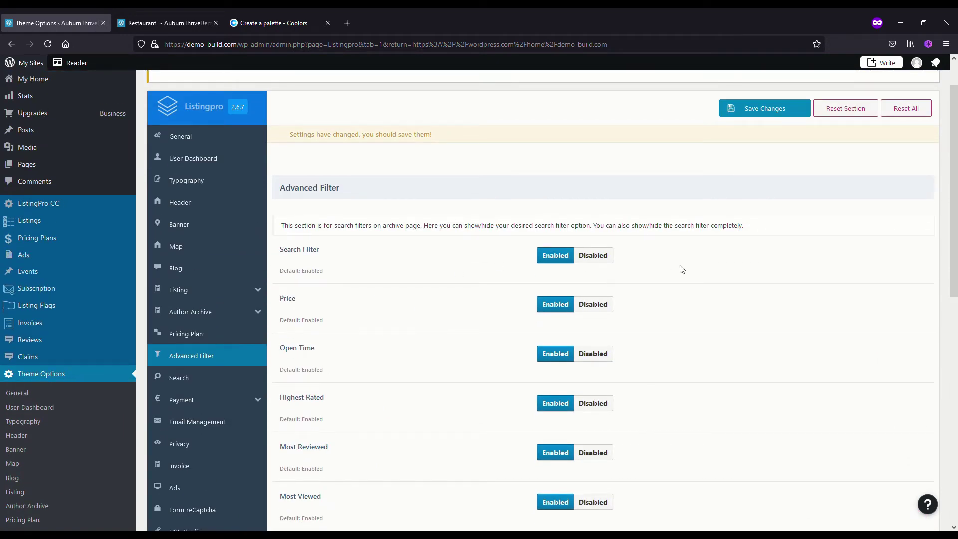
Disable the Search Filter option, save the theme options, and reload the Restaurant results.
{"action": "left_click", "coordinate": [594, 256]}
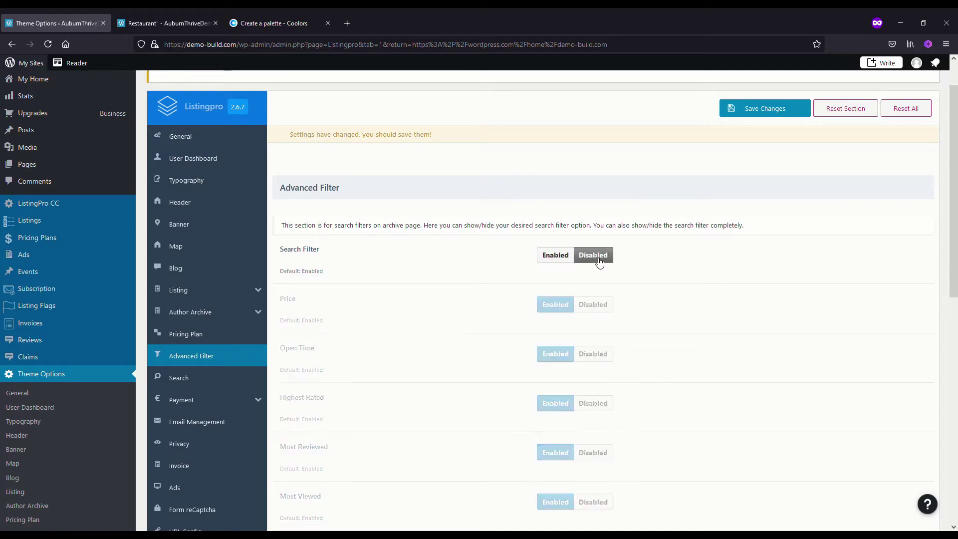
{"action": "left_click", "coordinate": [760, 114]}
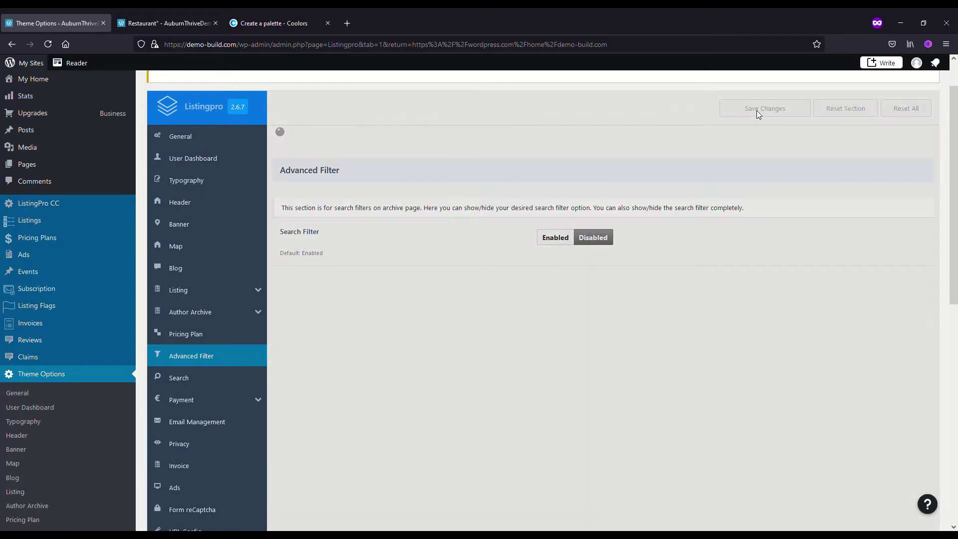
{"action": "left_click", "coordinate": [159, 26]}
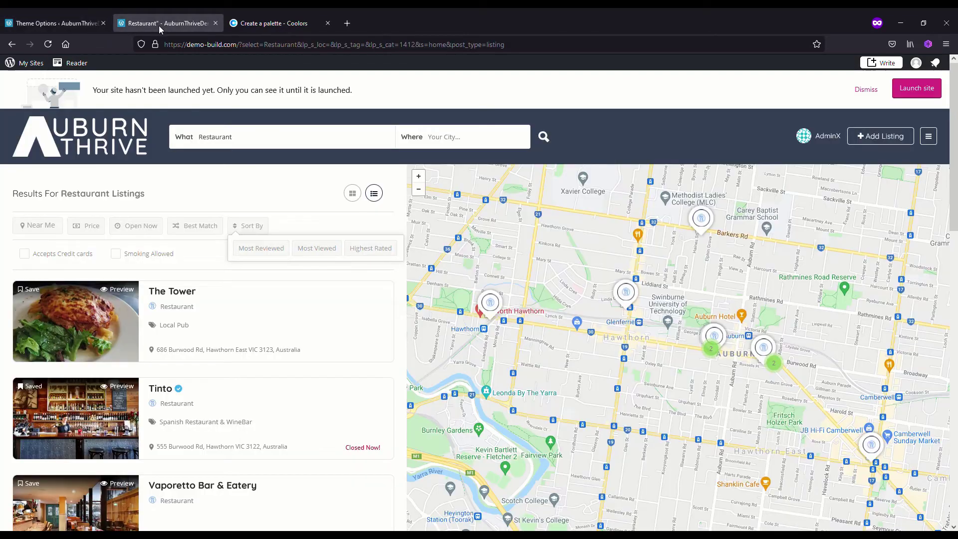
{"action": "left_click", "coordinate": [52, 43]}
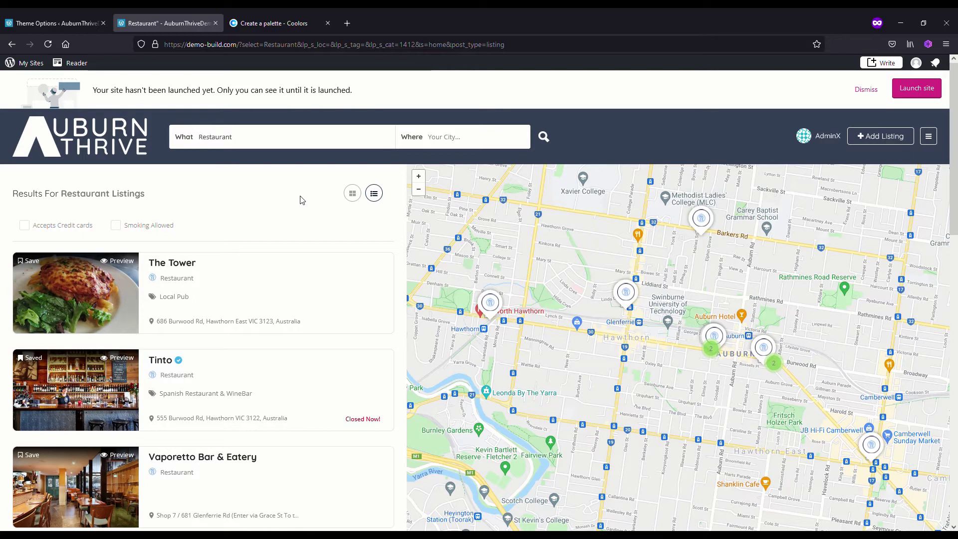
Re-enable the Search Filter option, save the theme options, and reload the Restaurant results.
{"action": "left_click", "coordinate": [59, 24]}
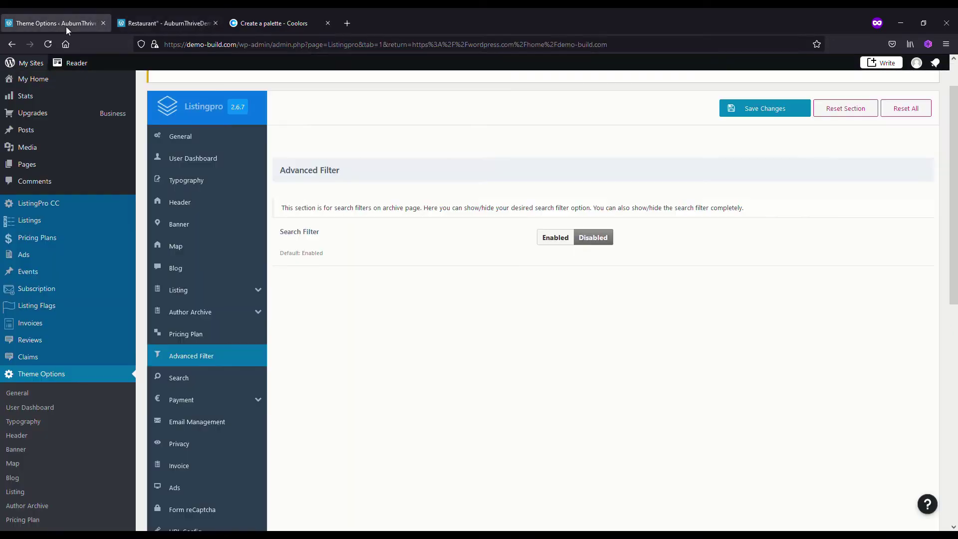
{"action": "left_click", "coordinate": [553, 238]}
{"action": "left_click", "coordinate": [759, 110]}
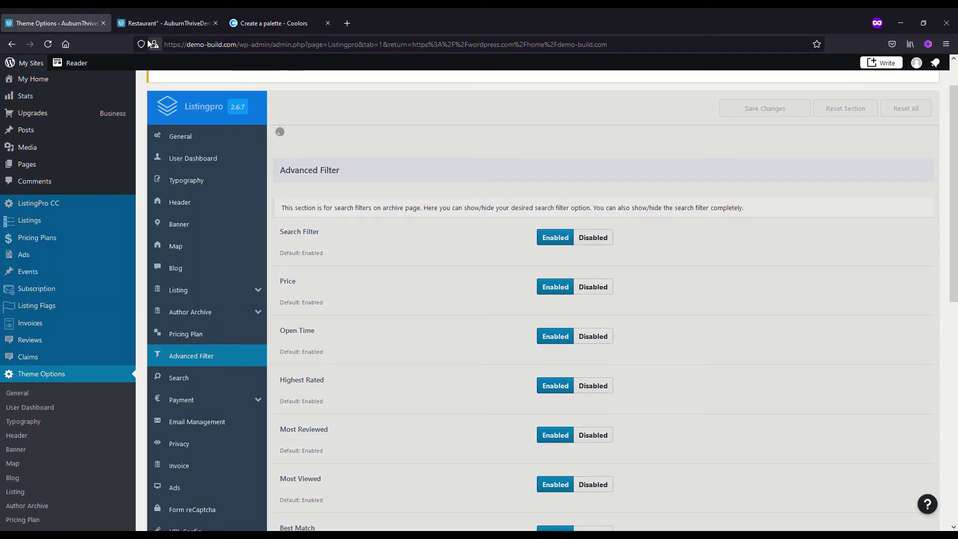
{"action": "left_click", "coordinate": [171, 23]}
{"action": "left_click", "coordinate": [48, 44]}
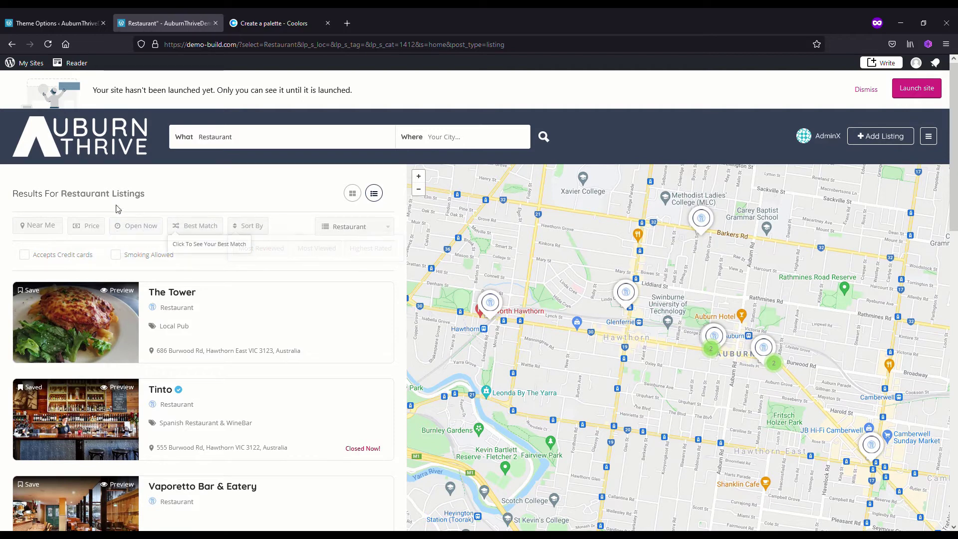
Disable the Price, Highest Rated and Most Viewed filters in the Advanced Filter settings and save the changes.
{"action": "left_click", "coordinate": [52, 22]}
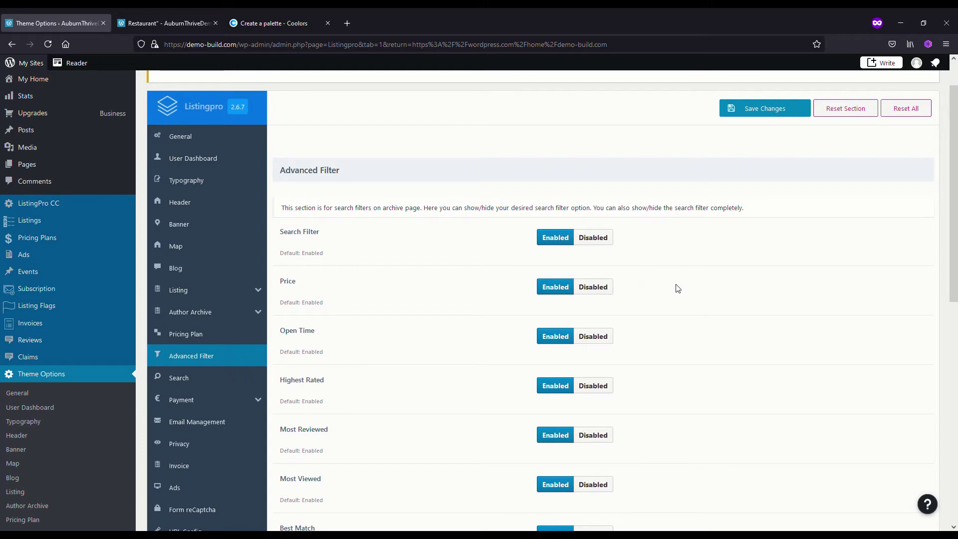
{"action": "left_click", "coordinate": [594, 289]}
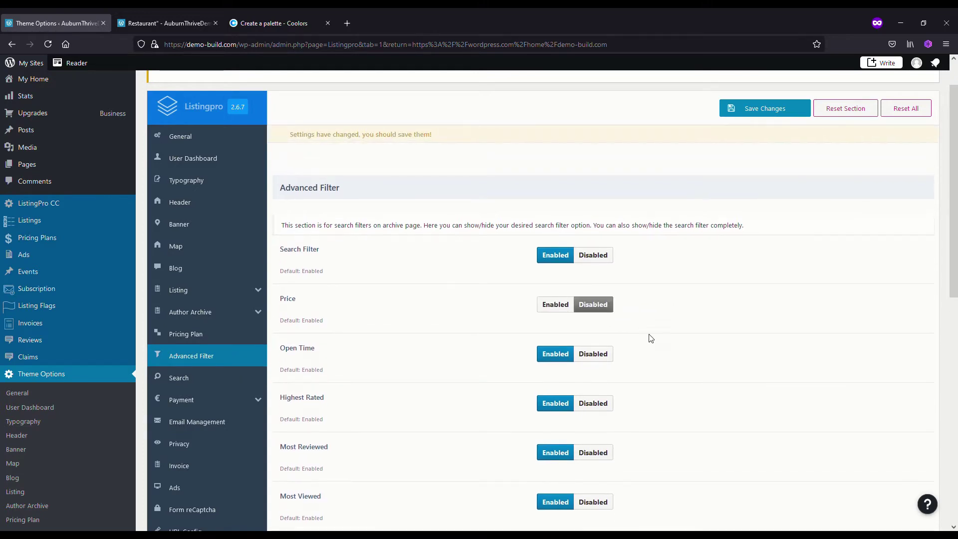
{"action": "scroll", "coordinate": [657, 356], "scroll_direction": "down", "scroll_amount": 1}
{"action": "scroll", "coordinate": [644, 345], "scroll_direction": "down", "scroll_amount": 2}
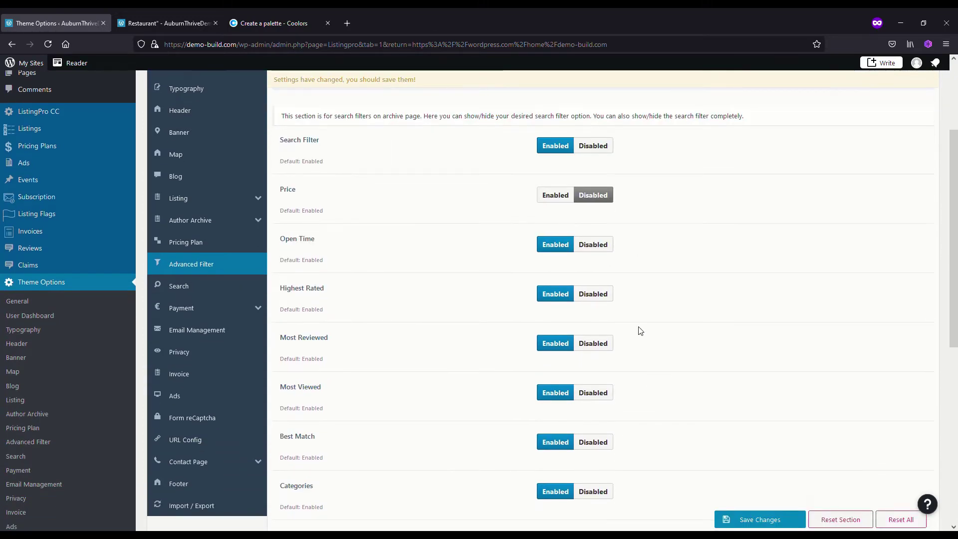
{"action": "left_click", "coordinate": [594, 295]}
{"action": "scroll", "coordinate": [657, 346], "scroll_direction": "down", "scroll_amount": 1}
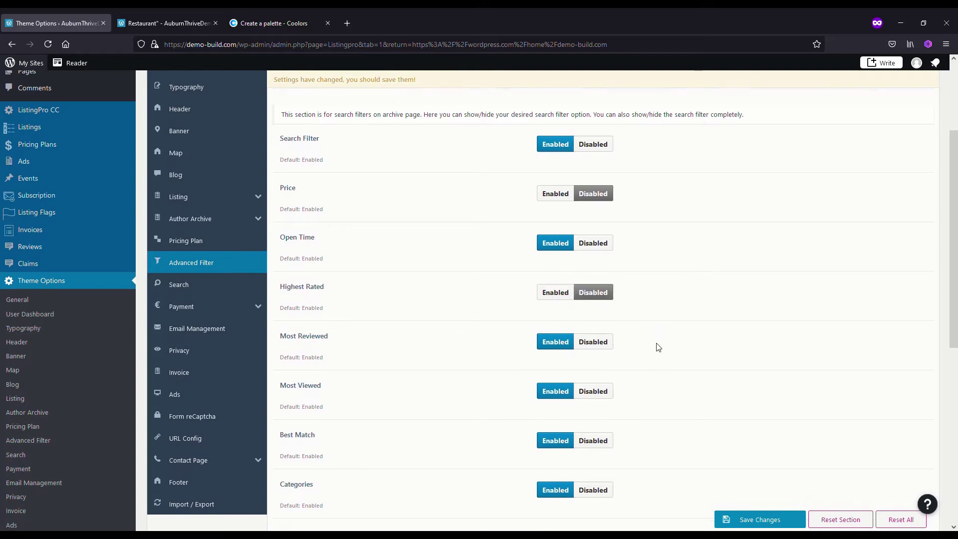
{"action": "left_click", "coordinate": [602, 356]}
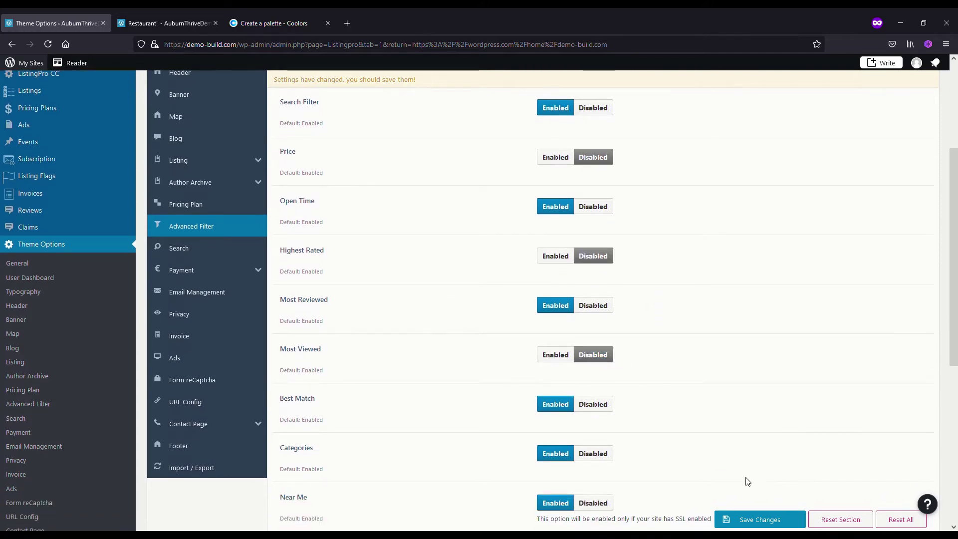
{"action": "left_click", "coordinate": [765, 520]}
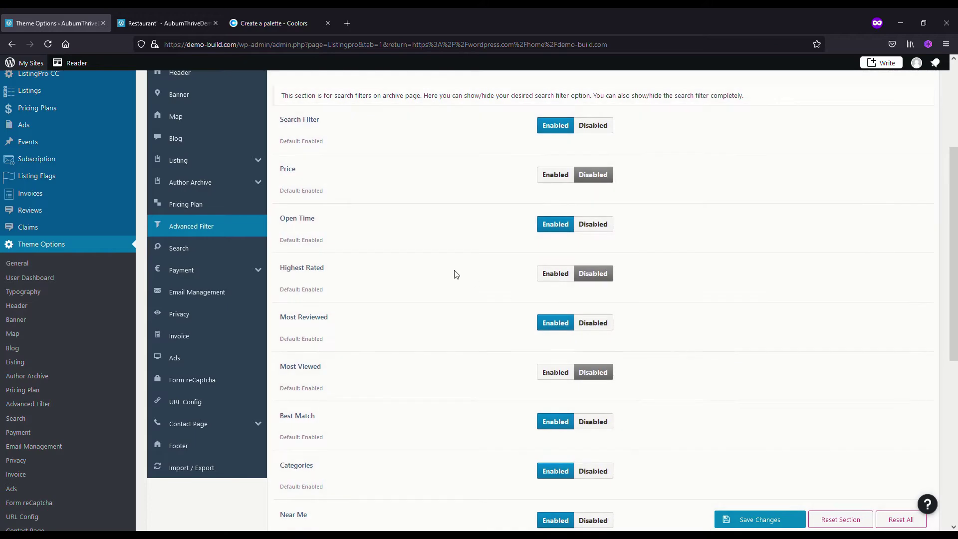
Reload the Restaurant results and check which filters and sorting options are offered.
{"action": "scroll", "coordinate": [454, 272], "scroll_direction": "up", "scroll_amount": 1}
{"action": "left_click", "coordinate": [169, 24]}
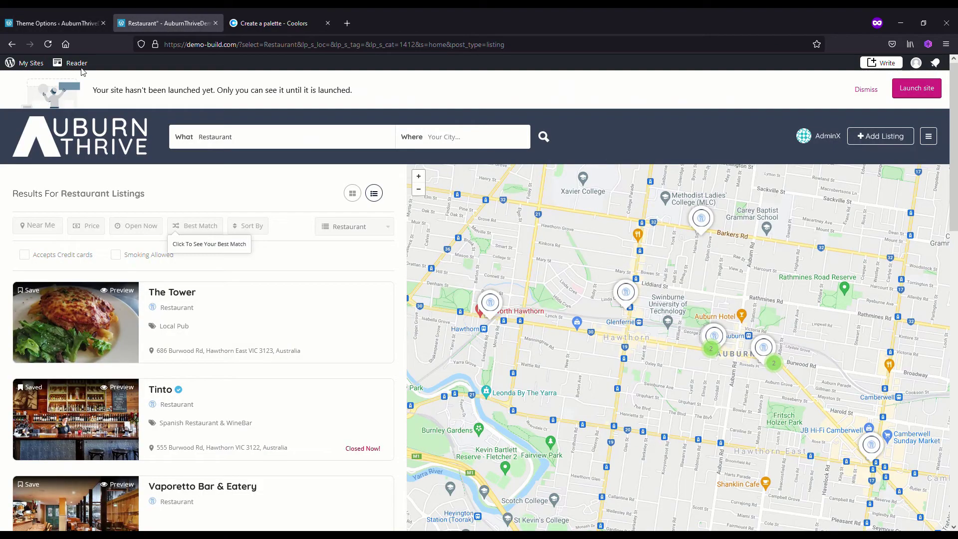
{"action": "left_click", "coordinate": [48, 46]}
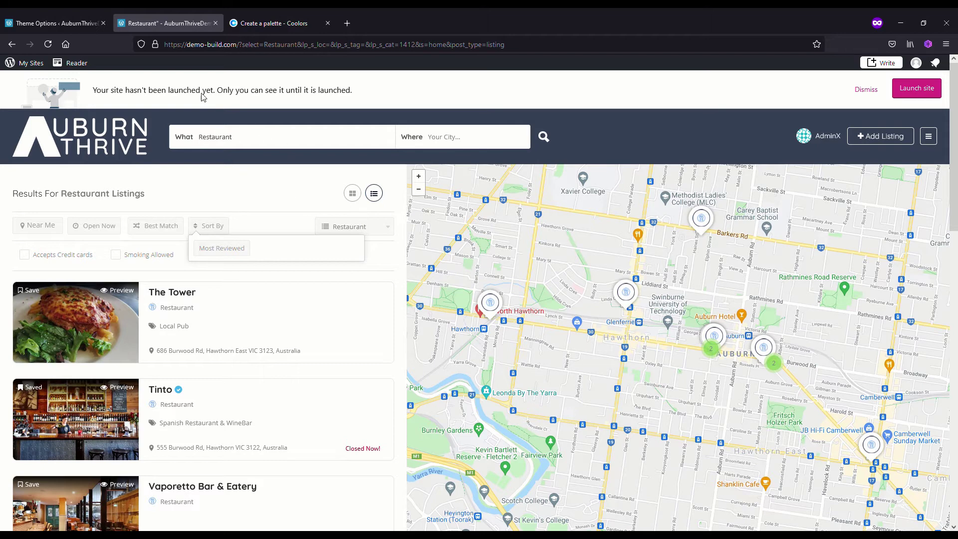
Disable the Categories and Near Me filters in the Advanced Filter settings, saving after each change.
{"action": "left_click", "coordinate": [49, 23]}
{"action": "scroll", "coordinate": [444, 332], "scroll_direction": "down", "scroll_amount": 2}
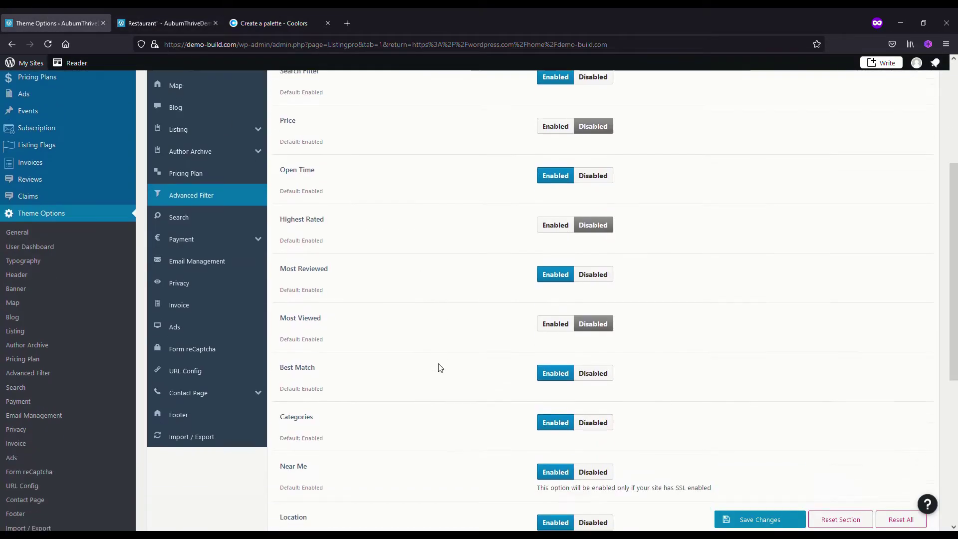
{"action": "left_click", "coordinate": [605, 405]}
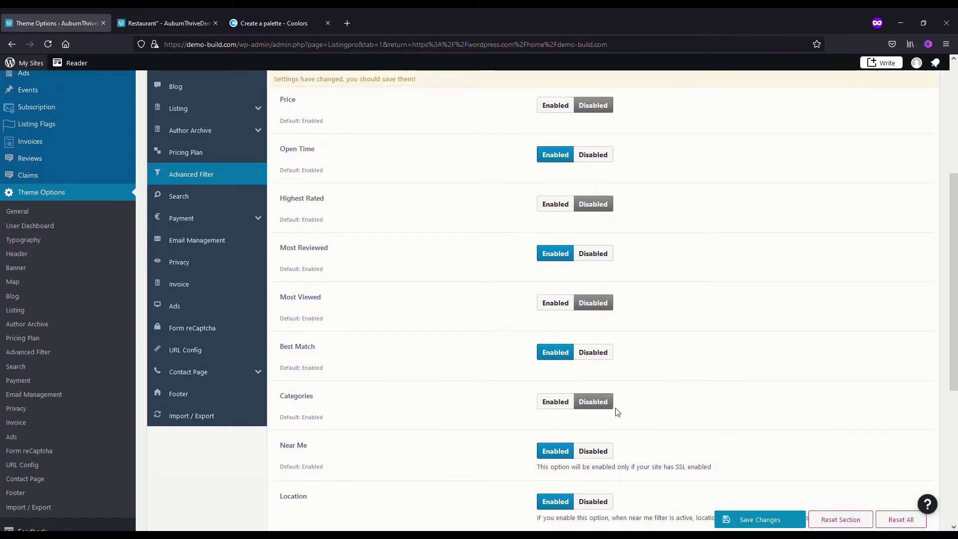
{"action": "left_click", "coordinate": [757, 518]}
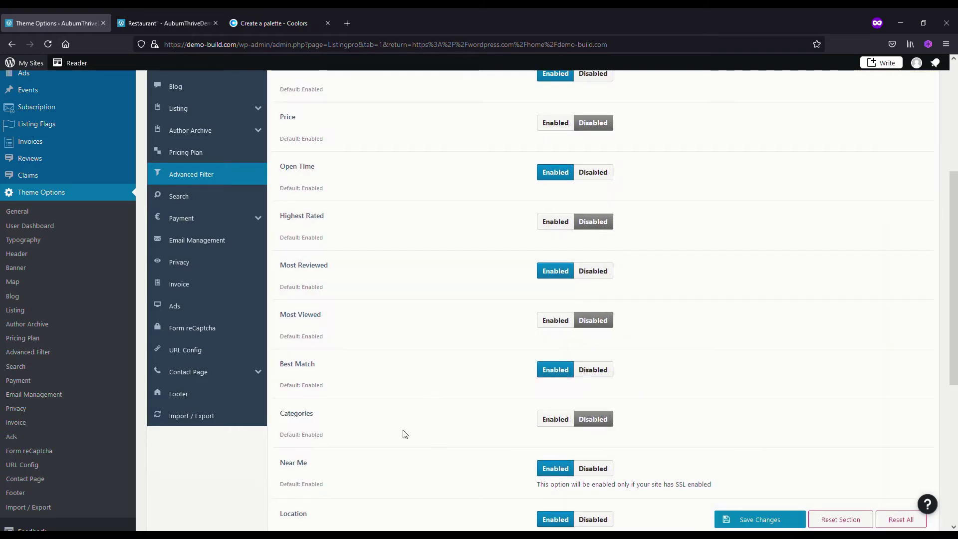
{"action": "left_click", "coordinate": [595, 468]}
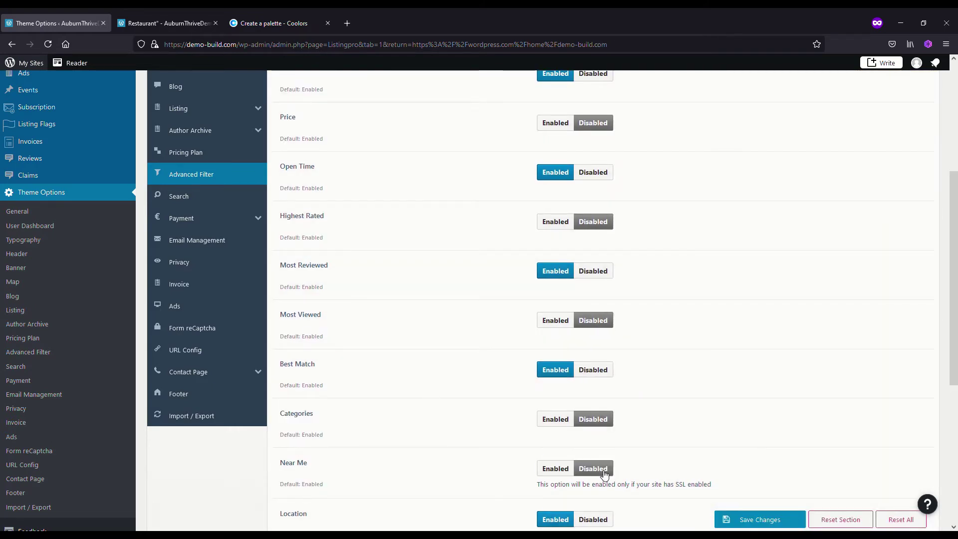
{"action": "left_click", "coordinate": [761, 521]}
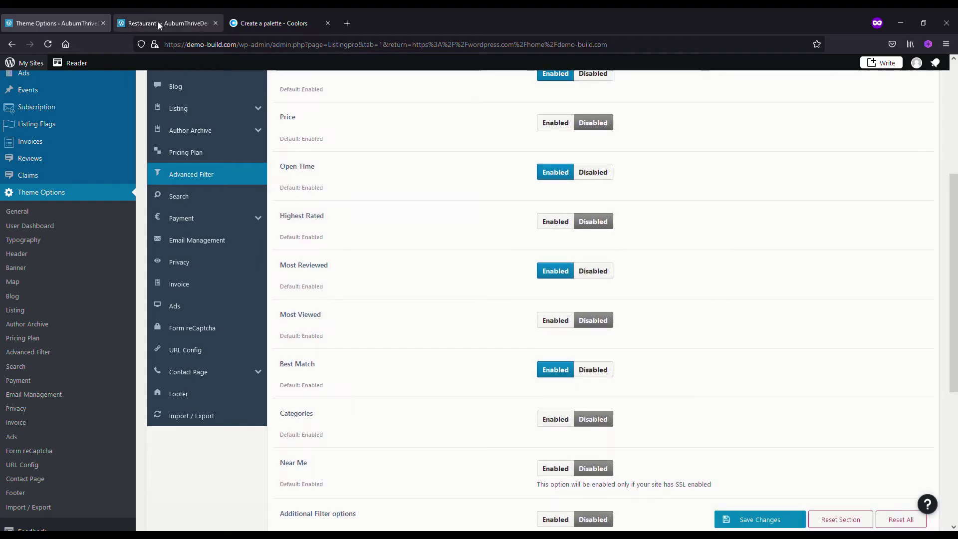
Reload the Restaurant results and examine the filter row with its Best Match and Sort By options.
{"action": "left_click", "coordinate": [159, 23]}
{"action": "left_click", "coordinate": [48, 44]}
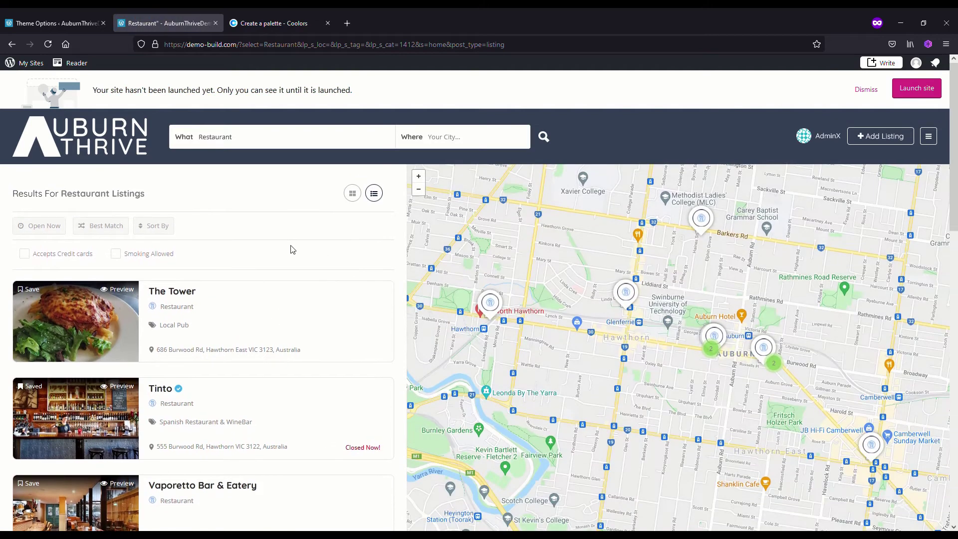
{"action": "left_click", "coordinate": [171, 225]}
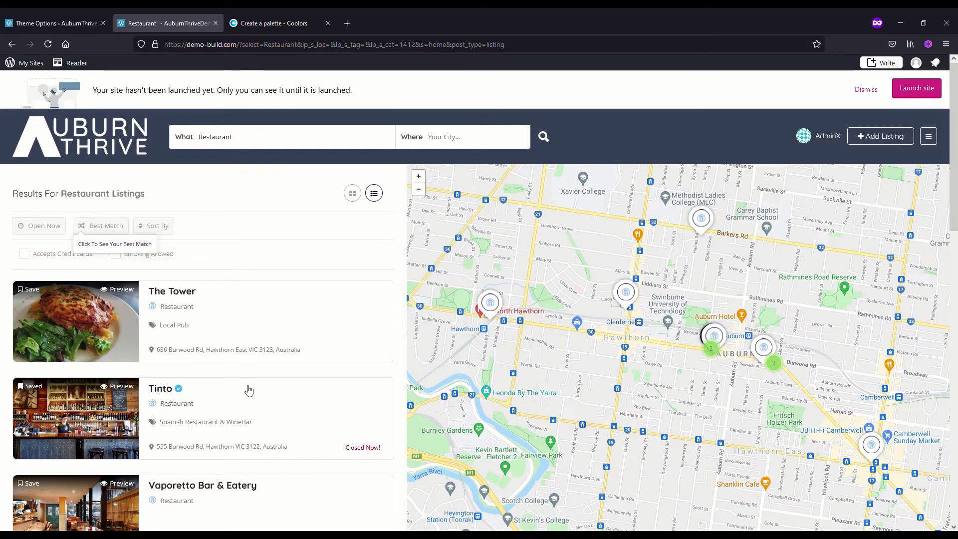
Review the Advanced Filter settings, then examine the general Listing settings for default map location and listing order.
{"action": "key", "text": "ctrl+shift+Tab"}
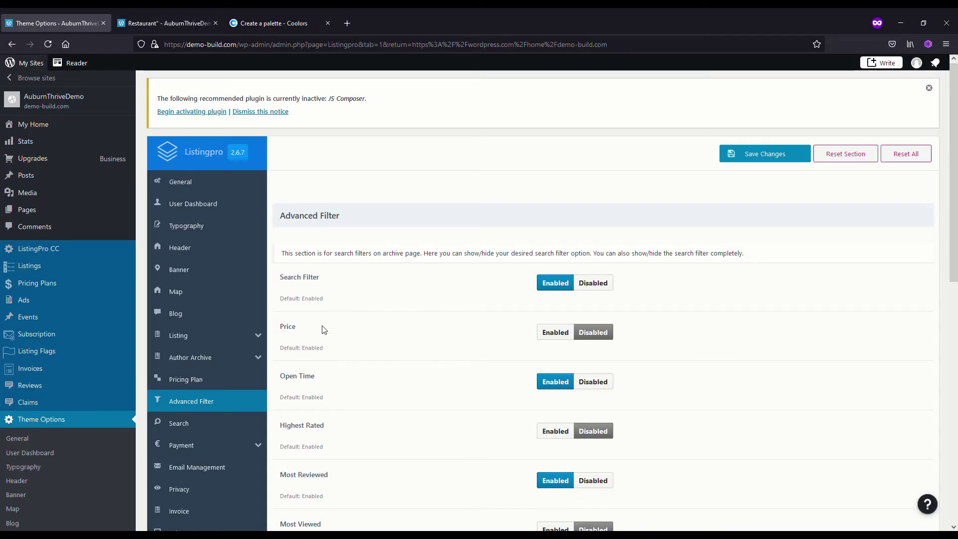
{"action": "scroll", "coordinate": [360, 390], "scroll_direction": "down", "scroll_amount": 2}
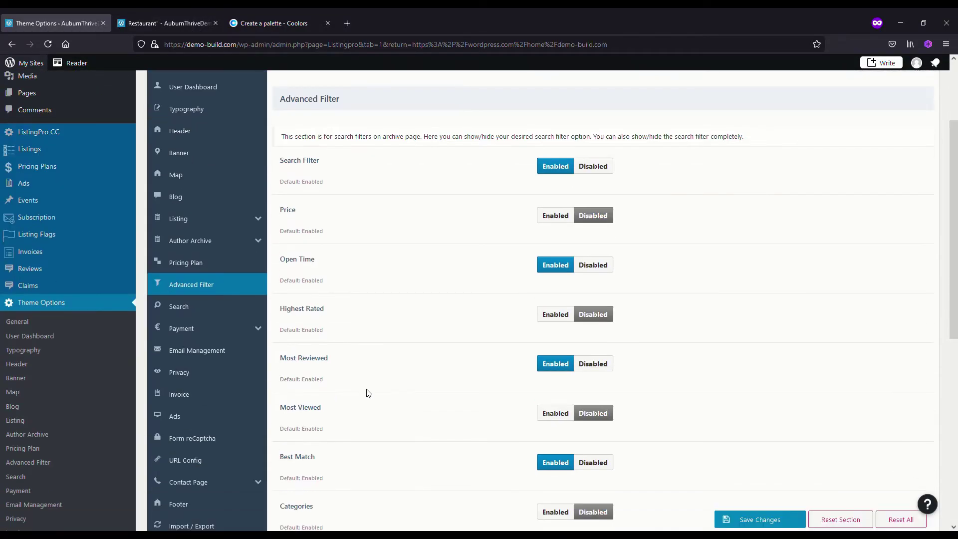
{"action": "scroll", "coordinate": [390, 374], "scroll_direction": "up", "scroll_amount": 1}
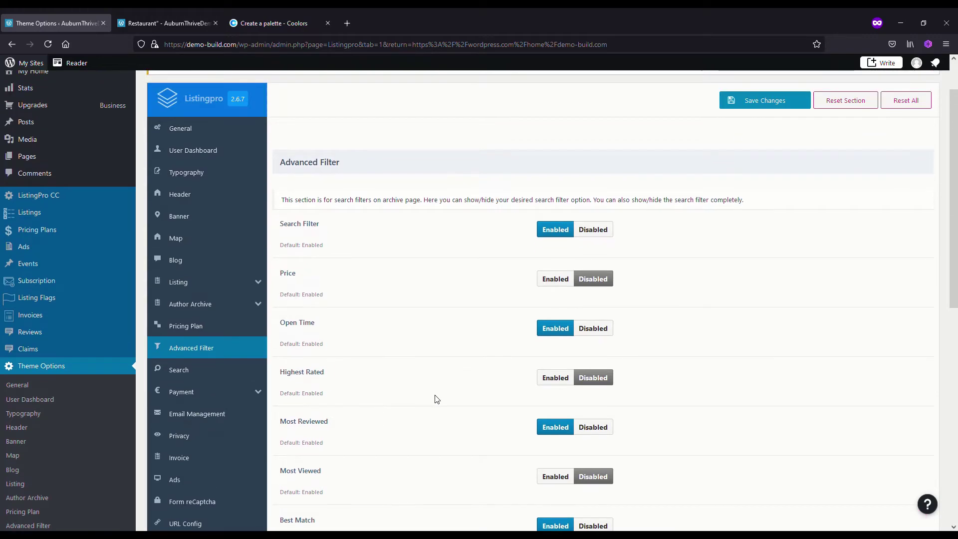
{"action": "left_click", "coordinate": [185, 282]}
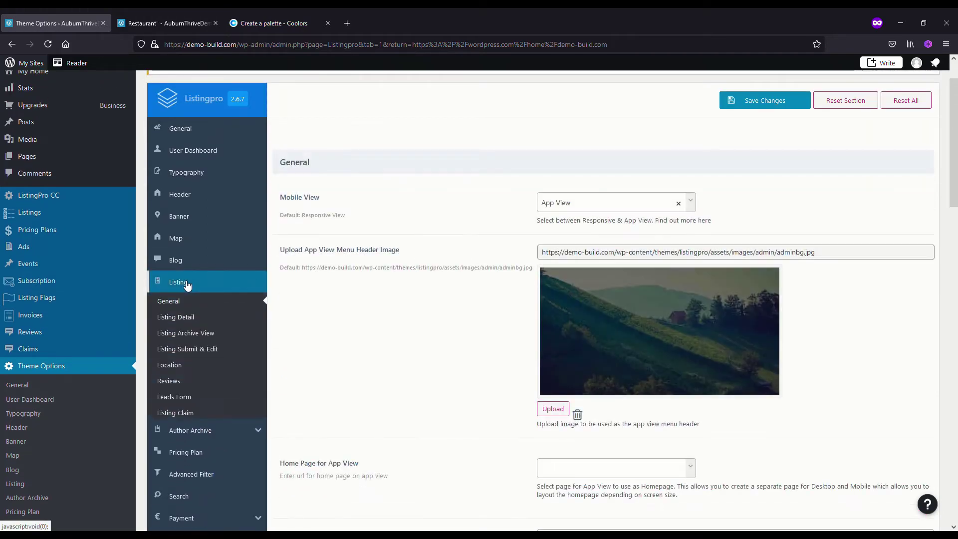
{"action": "scroll", "coordinate": [439, 355], "scroll_direction": "down", "scroll_amount": 2}
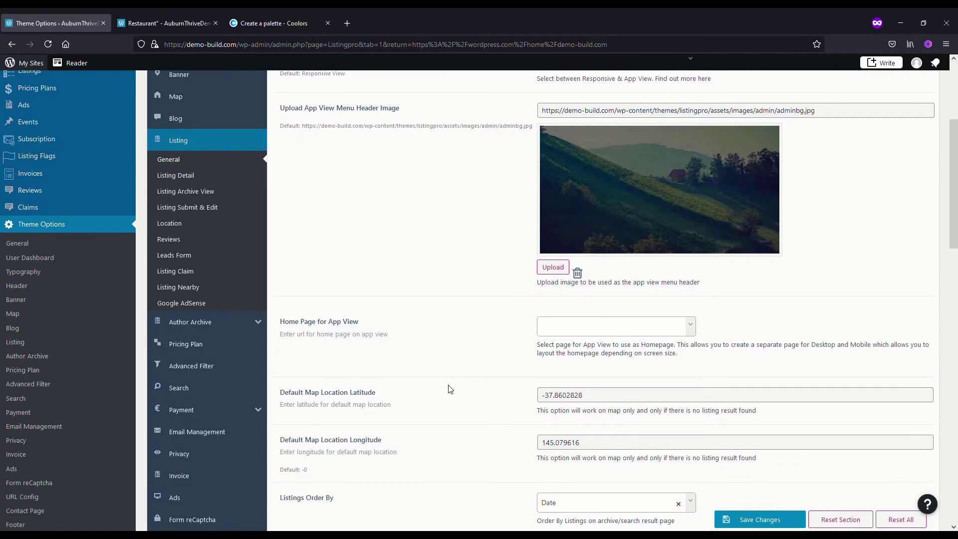
{"action": "scroll", "coordinate": [454, 396], "scroll_direction": "down", "scroll_amount": 1}
{"action": "scroll", "coordinate": [438, 400], "scroll_direction": "down", "scroll_amount": 1}
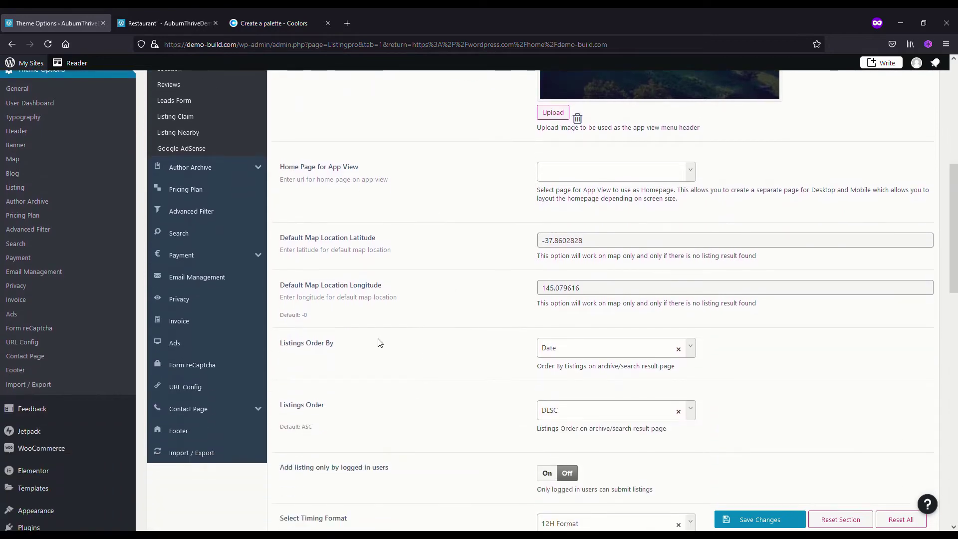
Examine how the listings are ordered on the Restaurant results page.
{"action": "left_click", "coordinate": [171, 23]}
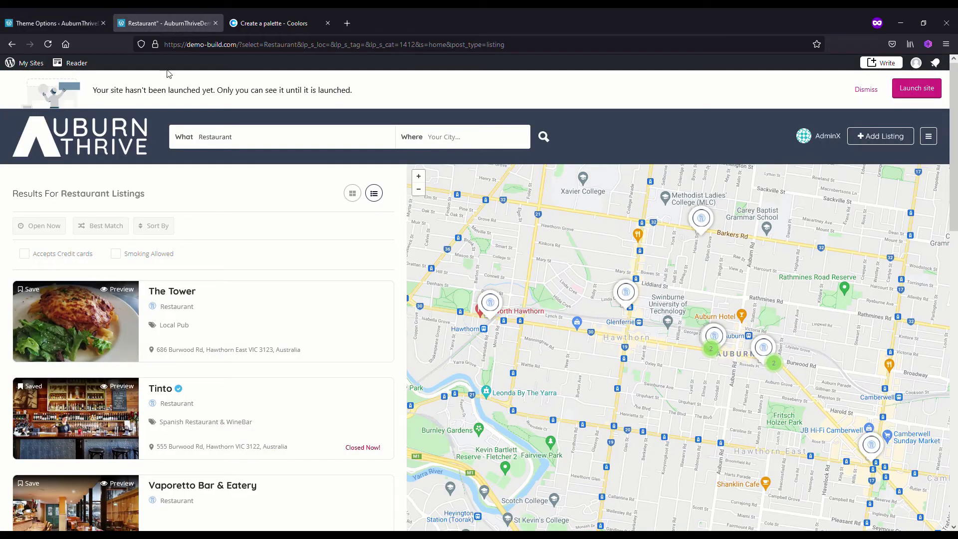
{"action": "scroll", "coordinate": [261, 332], "scroll_direction": "down", "scroll_amount": 2}
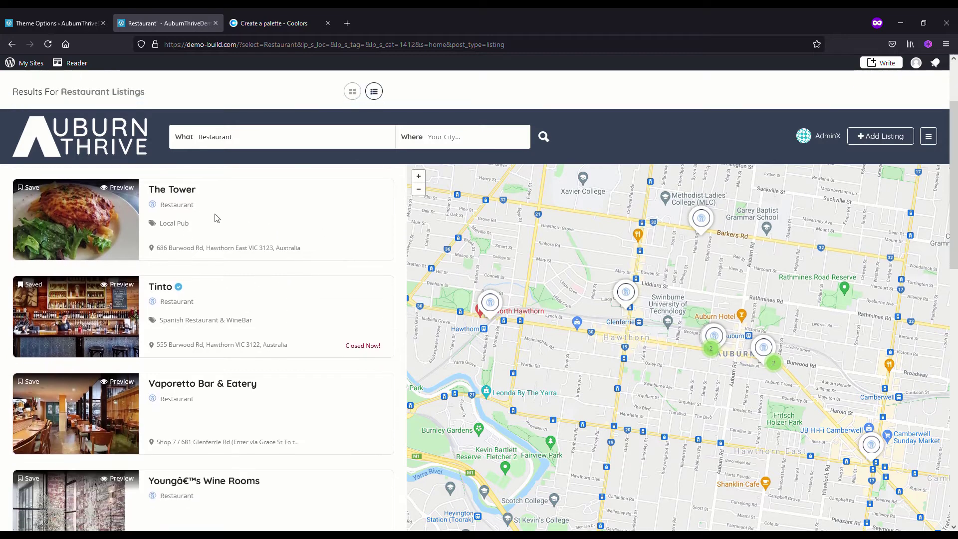
{"action": "scroll", "coordinate": [275, 290], "scroll_direction": "down", "scroll_amount": 2}
{"action": "scroll", "coordinate": [295, 449], "scroll_direction": "up", "scroll_amount": 4}
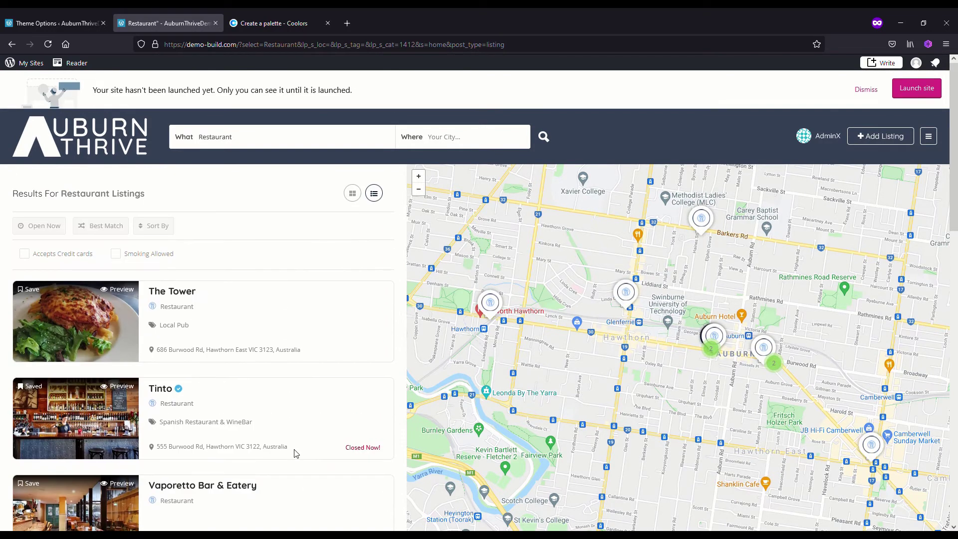
Set Listings Order By to Random in the general Listing settings and save the changes.
{"action": "left_click", "coordinate": [67, 23]}
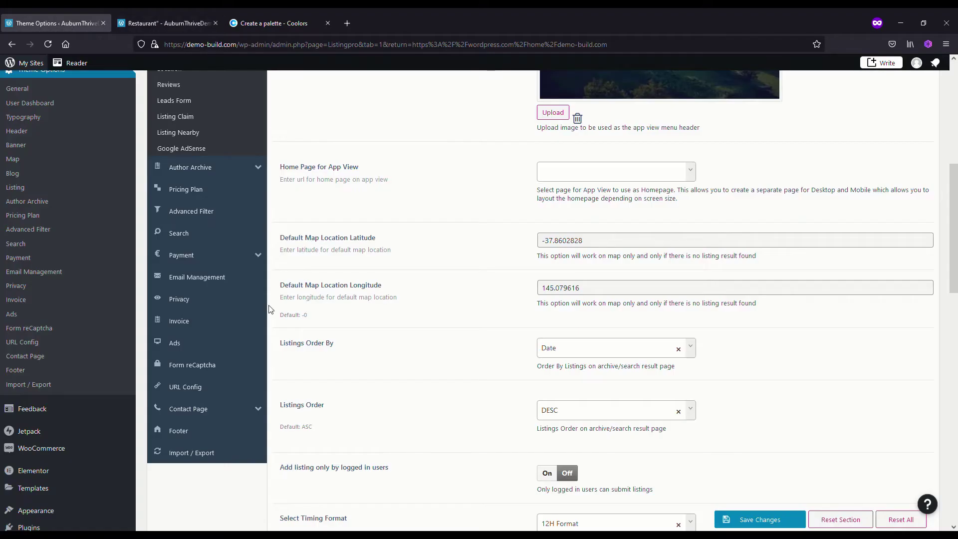
{"action": "left_click", "coordinate": [691, 349]}
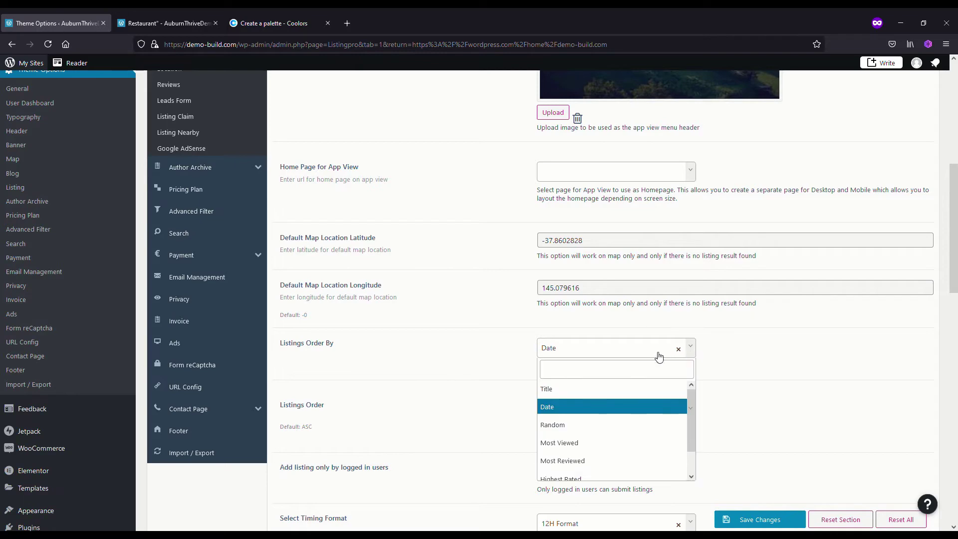
{"action": "left_click", "coordinate": [594, 425]}
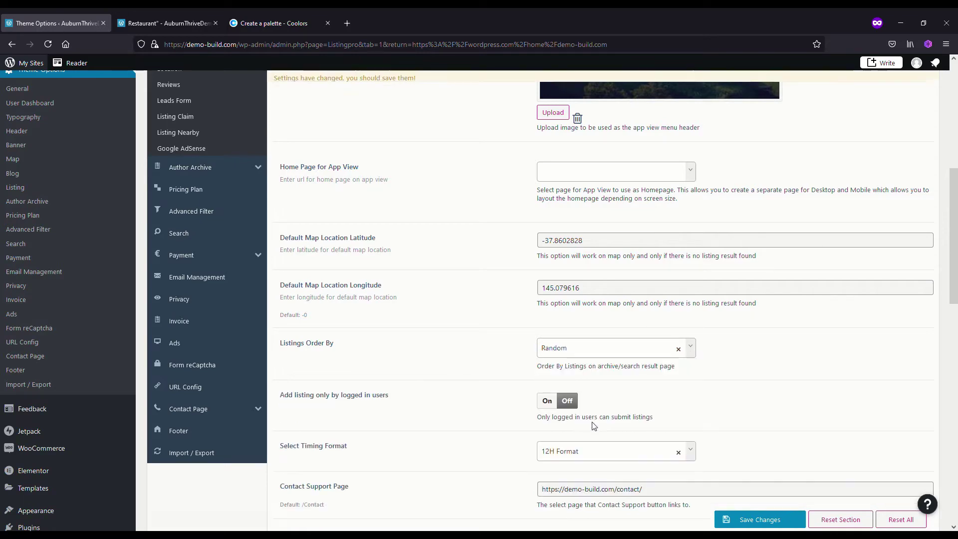
{"action": "left_click", "coordinate": [765, 524]}
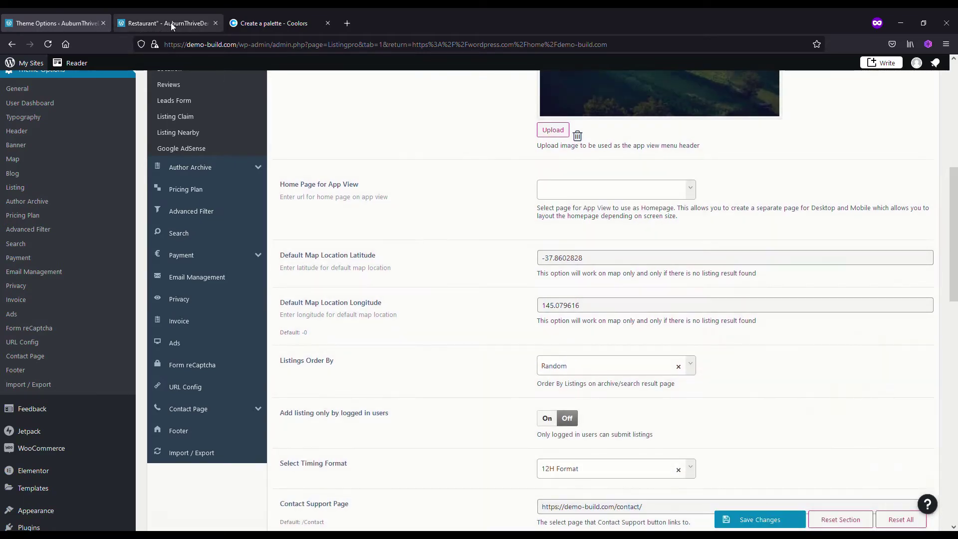
Reload the Restaurant results to check the listing order, and compare the grid and list layouts.
{"action": "left_click", "coordinate": [171, 22]}
{"action": "left_click", "coordinate": [50, 44]}
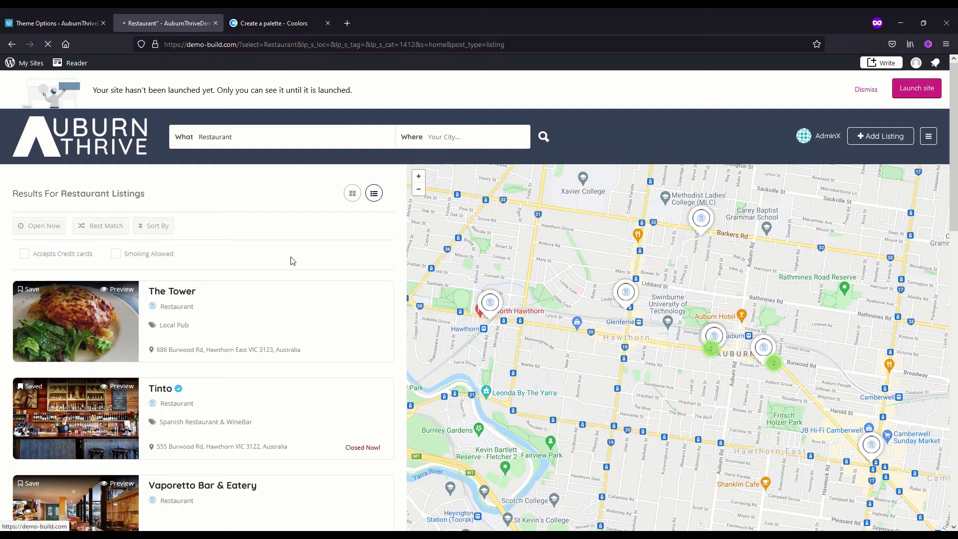
{"action": "scroll", "coordinate": [283, 492], "scroll_direction": "down", "scroll_amount": 2}
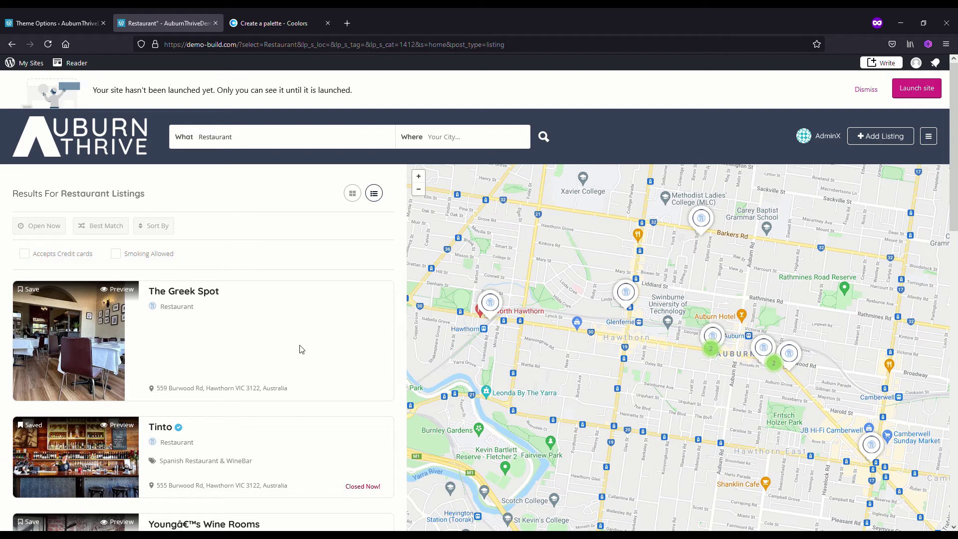
{"action": "left_click", "coordinate": [352, 193]}
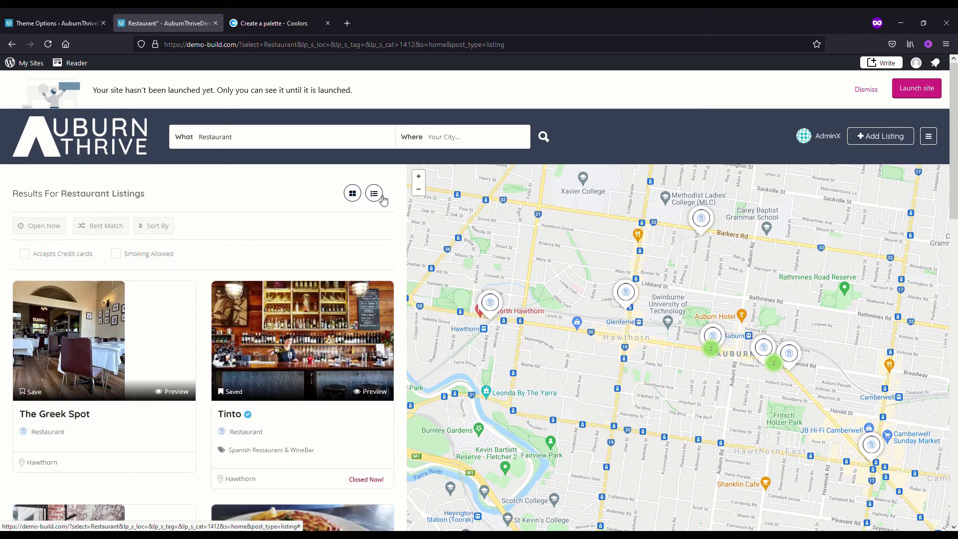
{"action": "left_click", "coordinate": [376, 195]}
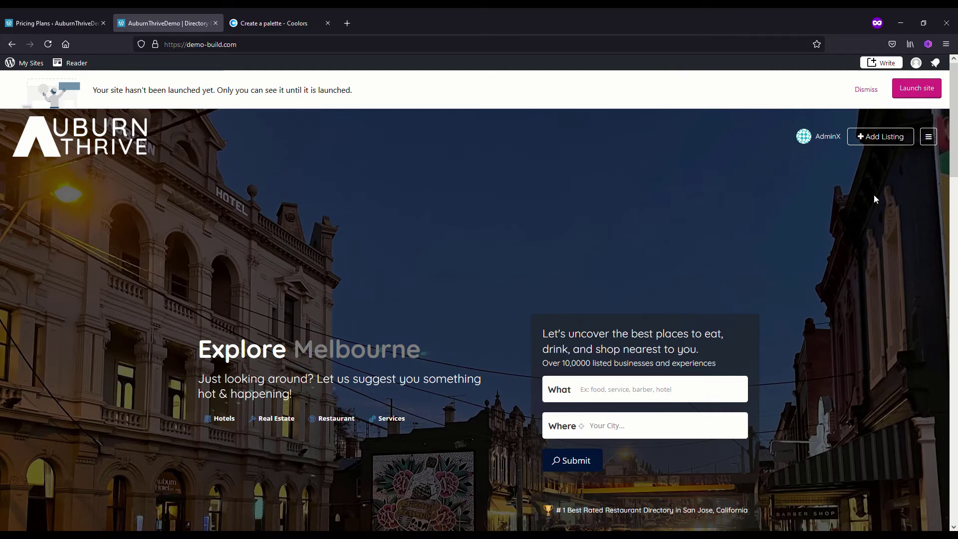
View the Select Your Plan page offered when adding a listing, and compare it with the Pricing Plans list in the admin.
{"action": "left_click", "coordinate": [887, 141]}
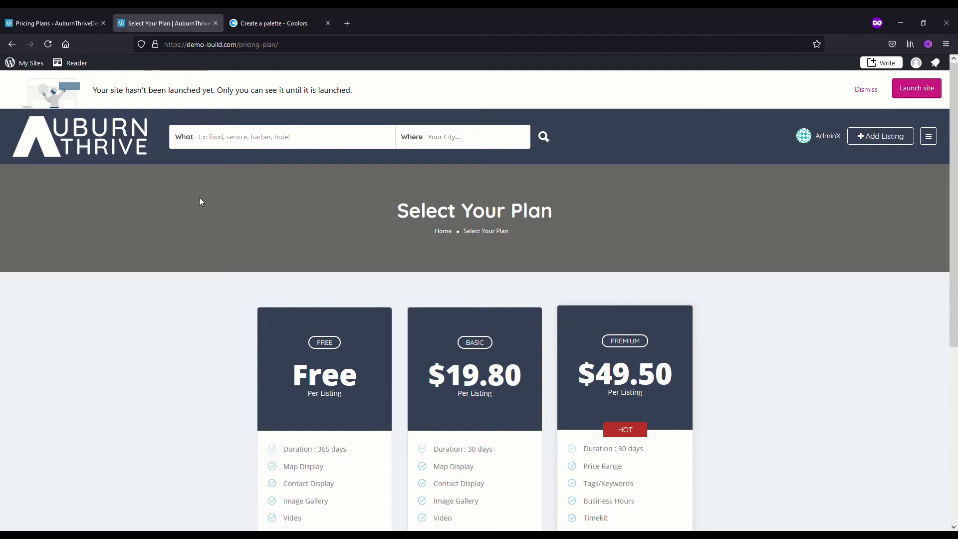
{"action": "left_click", "coordinate": [56, 23]}
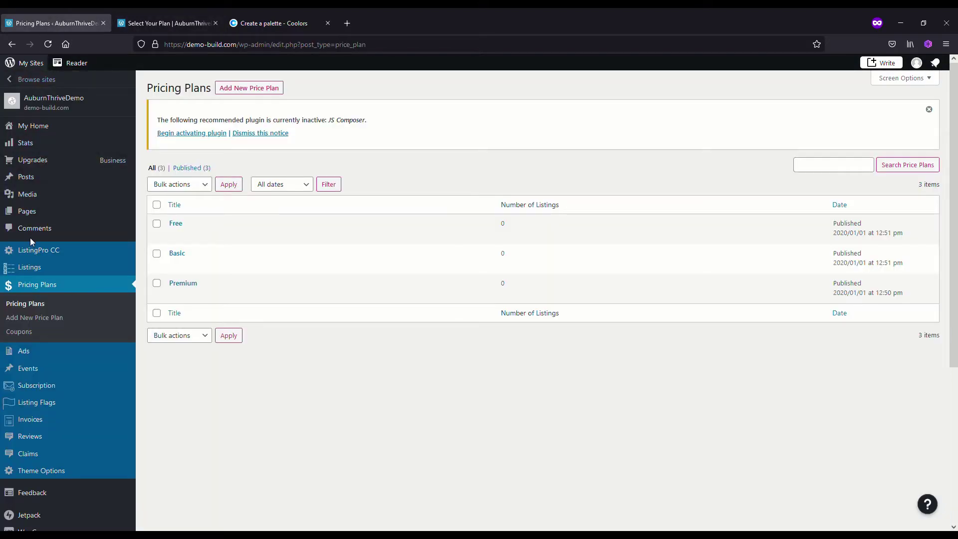
{"action": "left_click", "coordinate": [37, 284]}
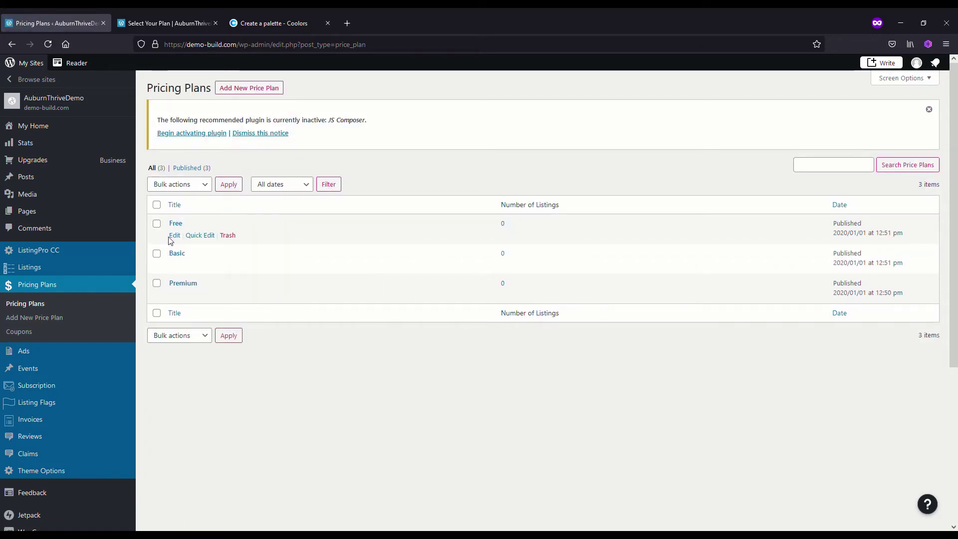
{"action": "left_click", "coordinate": [165, 24]}
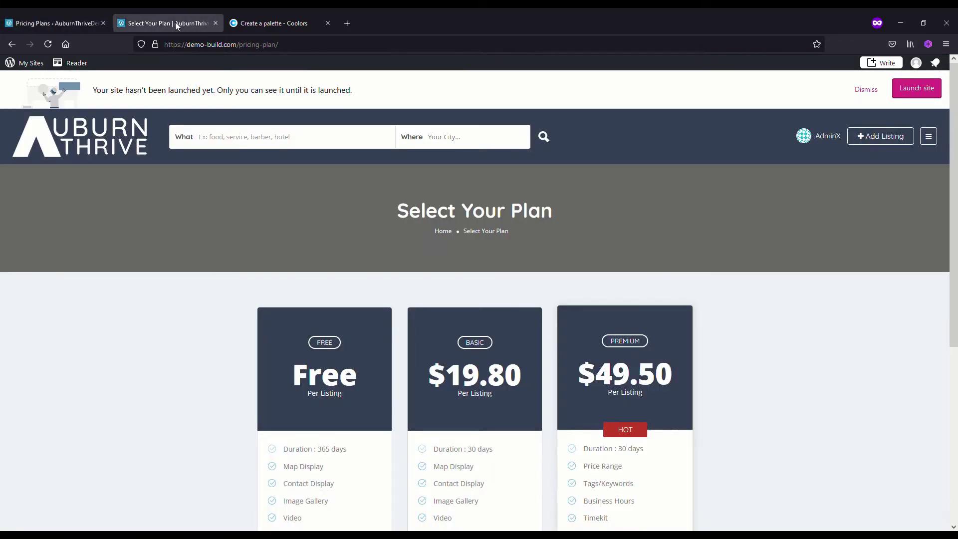
{"action": "left_click", "coordinate": [55, 24]}
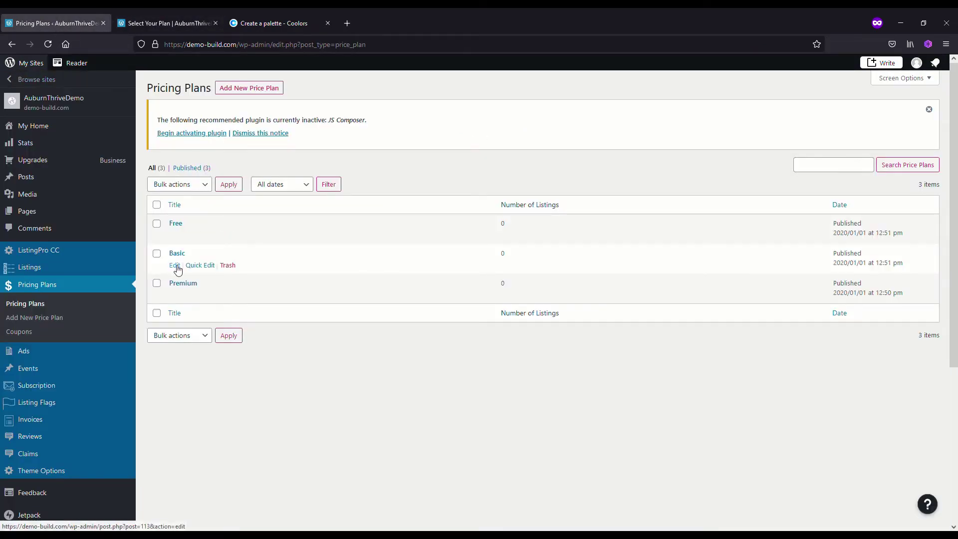
Open the Premium price plan for editing and turn off its Hot Plan setting.
{"action": "left_click", "coordinate": [175, 301]}
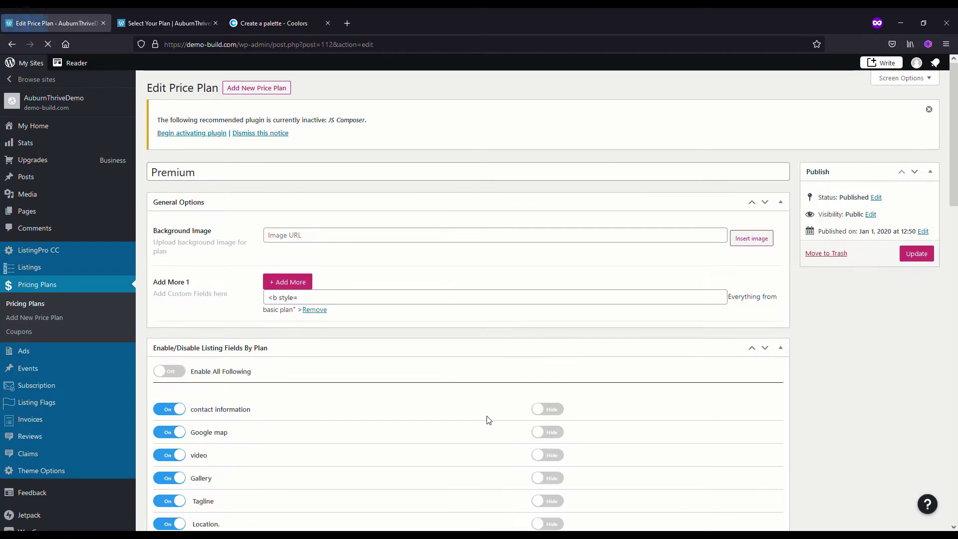
{"action": "scroll", "coordinate": [489, 419], "scroll_direction": "down", "scroll_amount": 10}
{"action": "scroll", "coordinate": [445, 443], "scroll_direction": "down", "scroll_amount": 10}
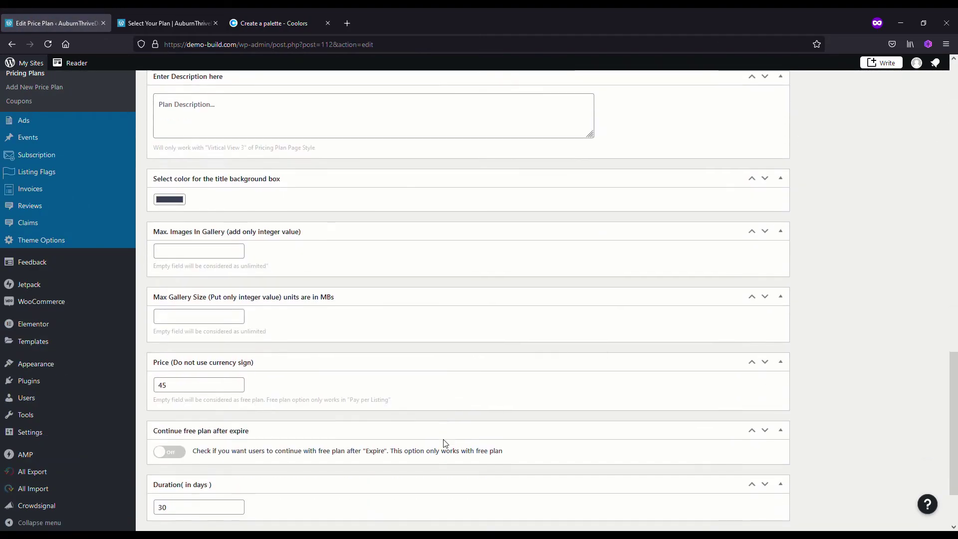
{"action": "mouse_move", "coordinate": [125, 489]}
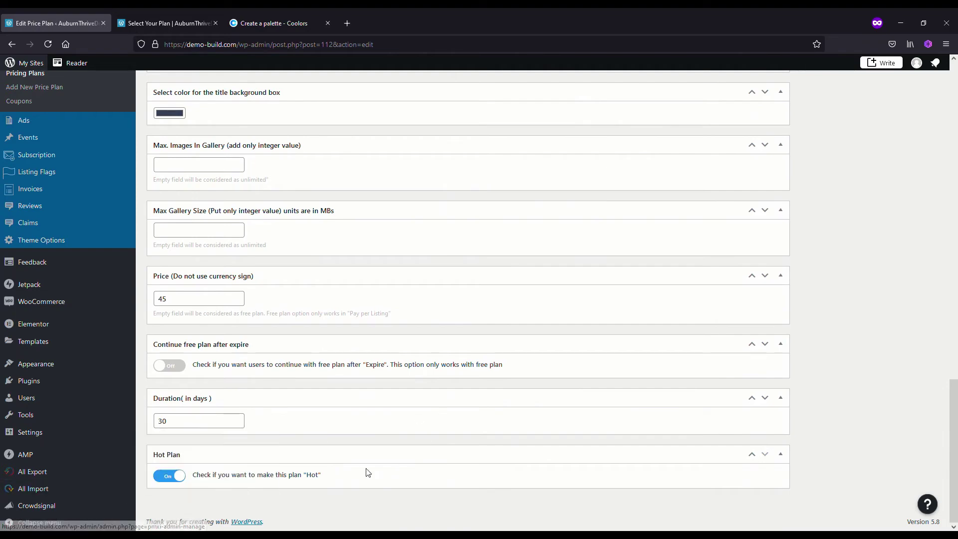
{"action": "left_click", "coordinate": [170, 475]}
{"action": "scroll", "coordinate": [805, 371], "scroll_direction": "up", "scroll_amount": 20}
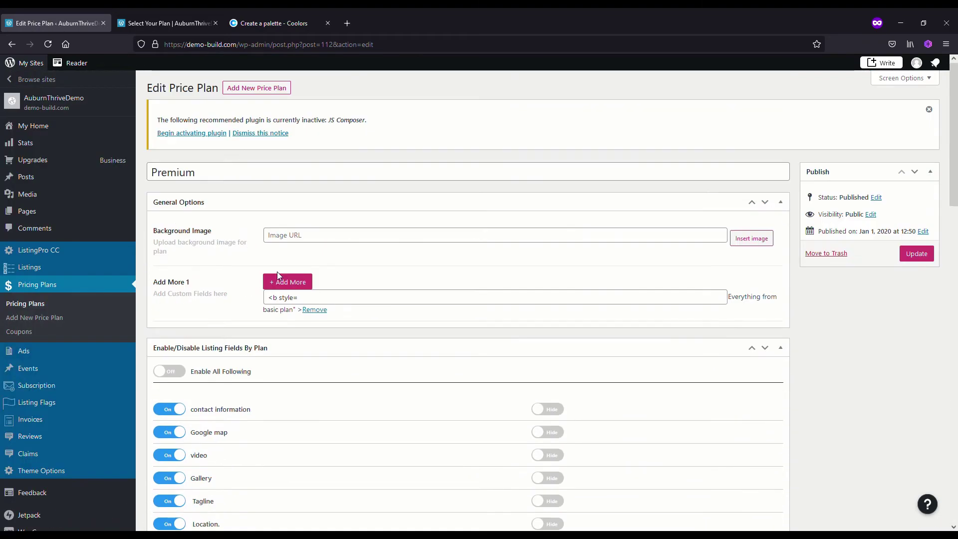
Complete the Premium plan's custom field as <b style="color:#81B29A">Everything from basic plan</b> and update the plan.
{"action": "left_click", "coordinate": [332, 298]}
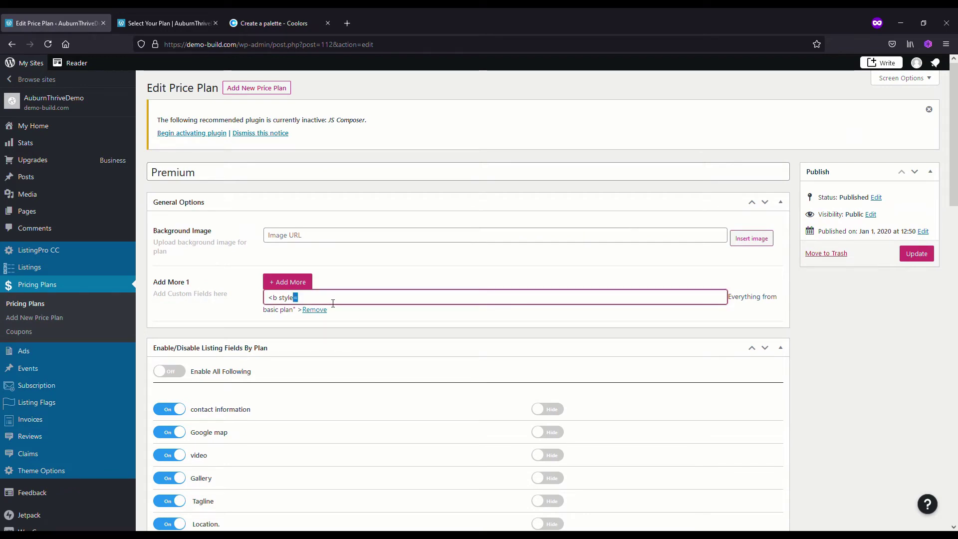
{"action": "type", "text": "\"color:#81B29A\">Everything from basic plan</b>"}
{"action": "left_click", "coordinate": [917, 253]}
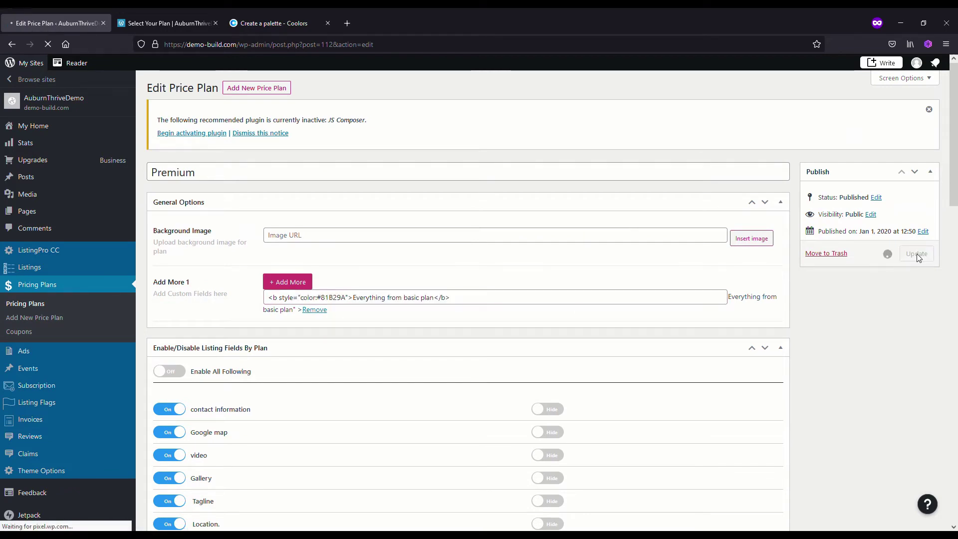
Open the Basic price plan for editing and complete its custom field as <b style="color:#81B29A">Everything from basic plan</b>.
{"action": "mouse_move", "coordinate": [107, 250]}
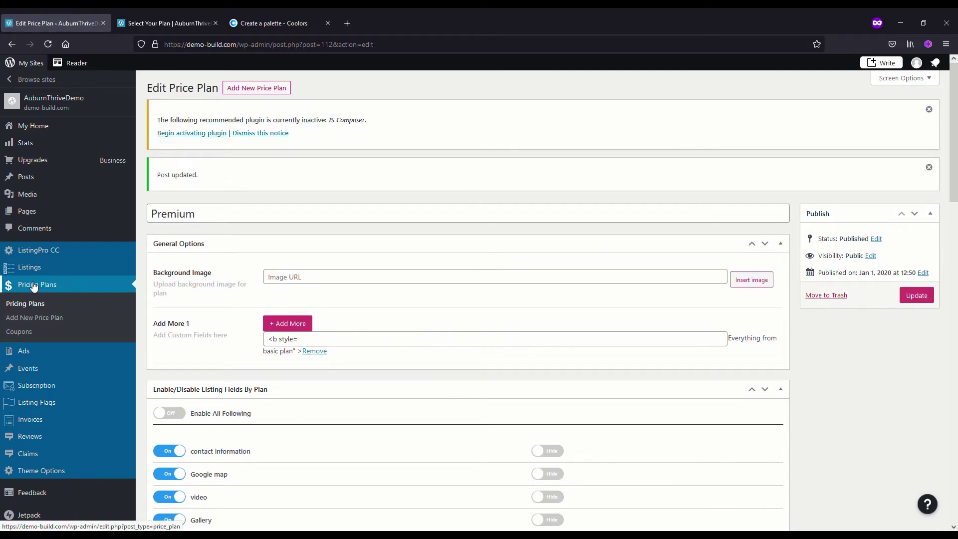
{"action": "left_click", "coordinate": [34, 285]}
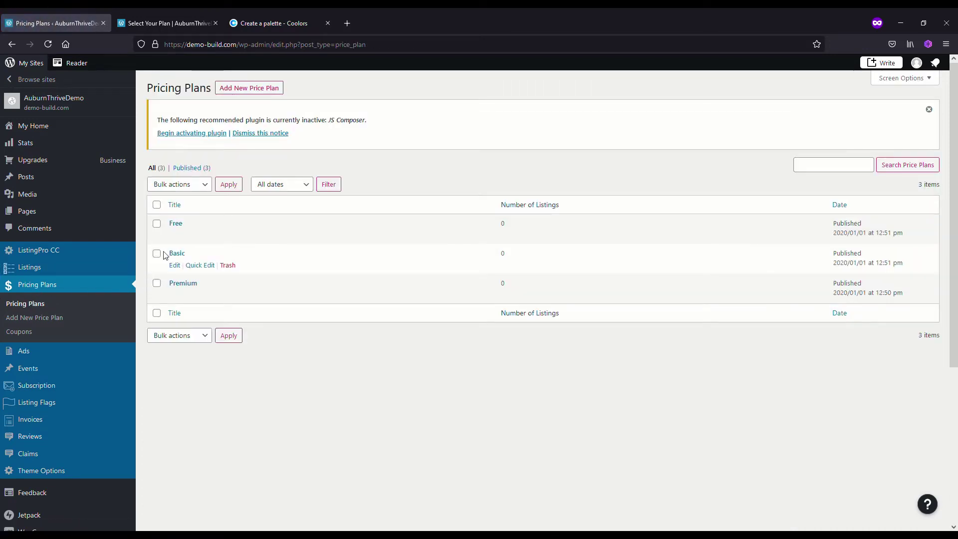
{"action": "left_click", "coordinate": [175, 265]}
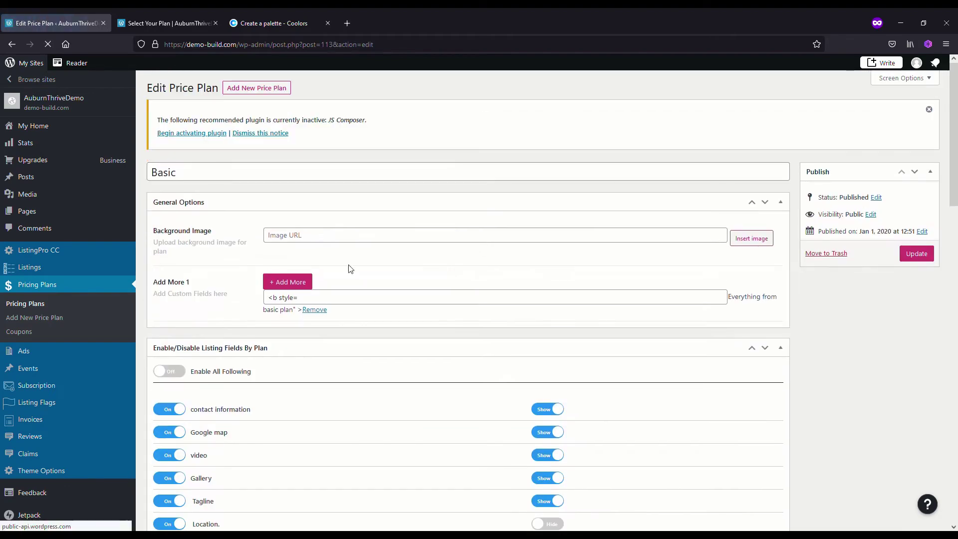
{"action": "left_click", "coordinate": [326, 300]}
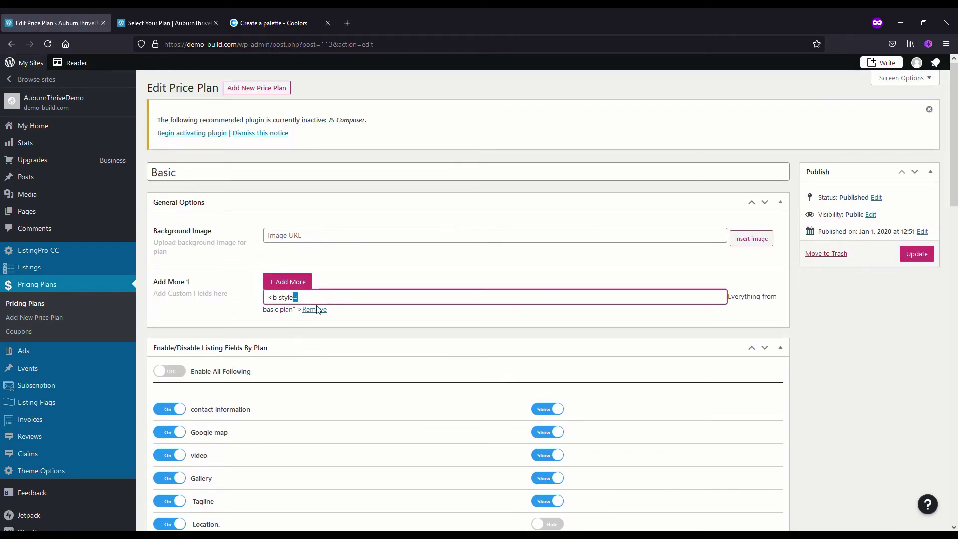
{"action": "key", "text": "ctrl+v"}
Turn on Hot Plan for the Basic plan, update it, and reload the Select Your Plan page to check the change.
{"action": "scroll", "coordinate": [348, 423], "scroll_direction": "down", "scroll_amount": 9}
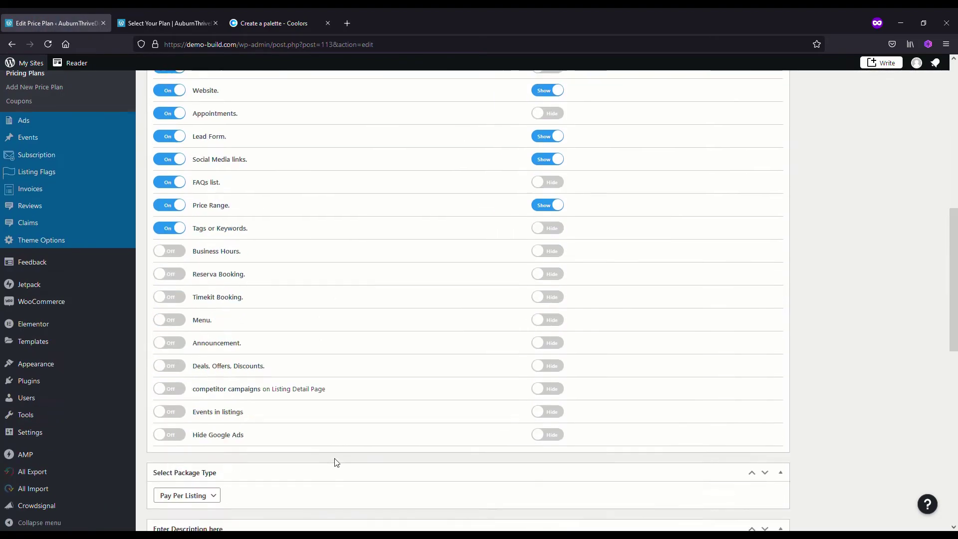
{"action": "scroll", "coordinate": [337, 463], "scroll_direction": "down", "scroll_amount": 10}
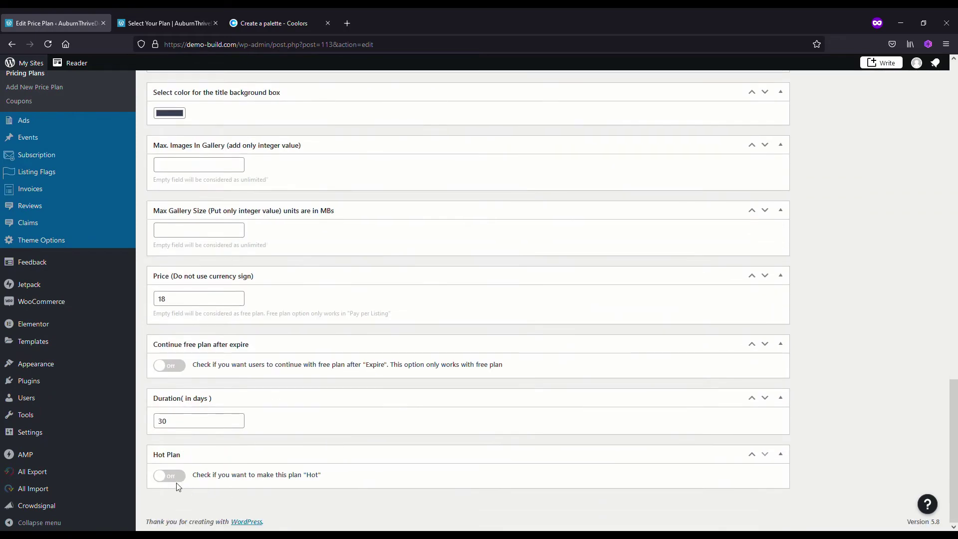
{"action": "left_click", "coordinate": [174, 476]}
{"action": "scroll", "coordinate": [849, 294], "scroll_direction": "up", "scroll_amount": 20}
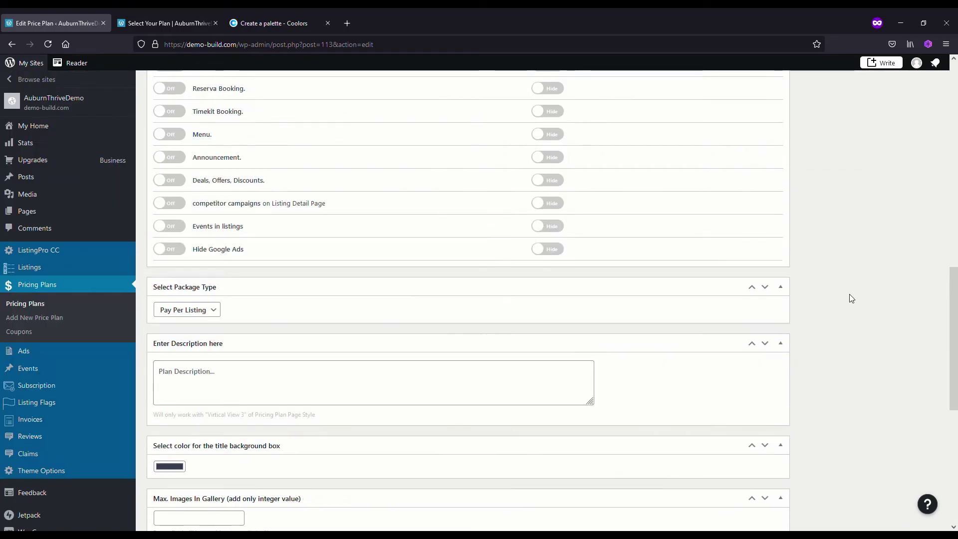
{"action": "left_click", "coordinate": [918, 254]}
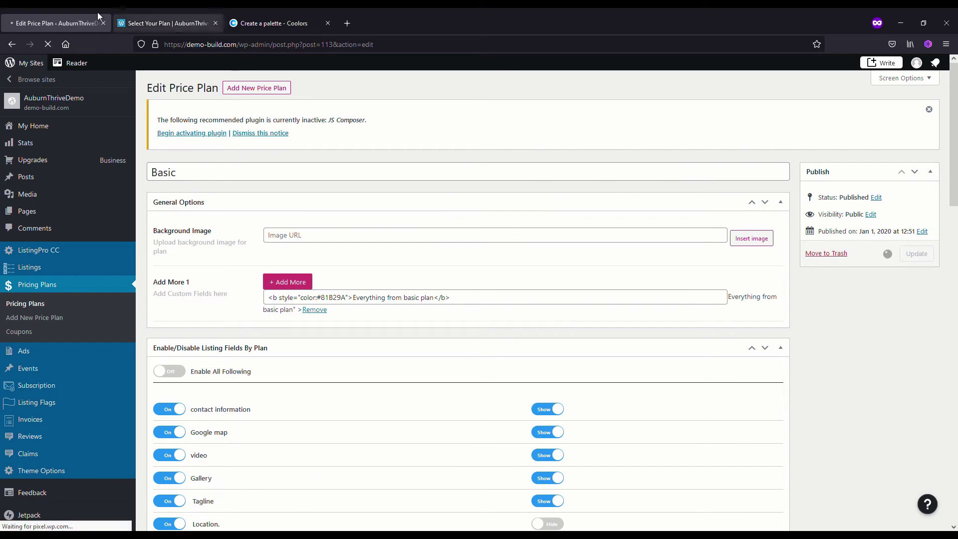
{"action": "left_click", "coordinate": [165, 23]}
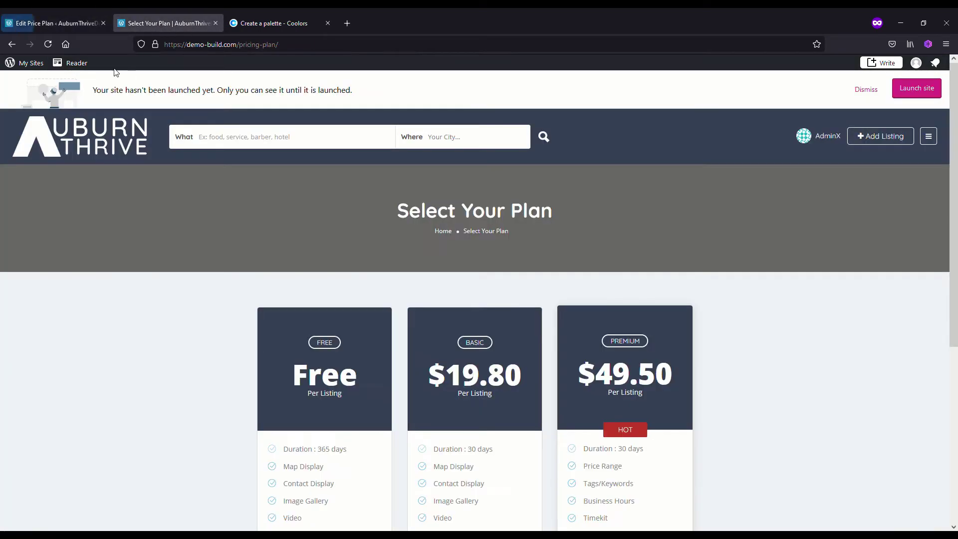
{"action": "left_click", "coordinate": [48, 45]}
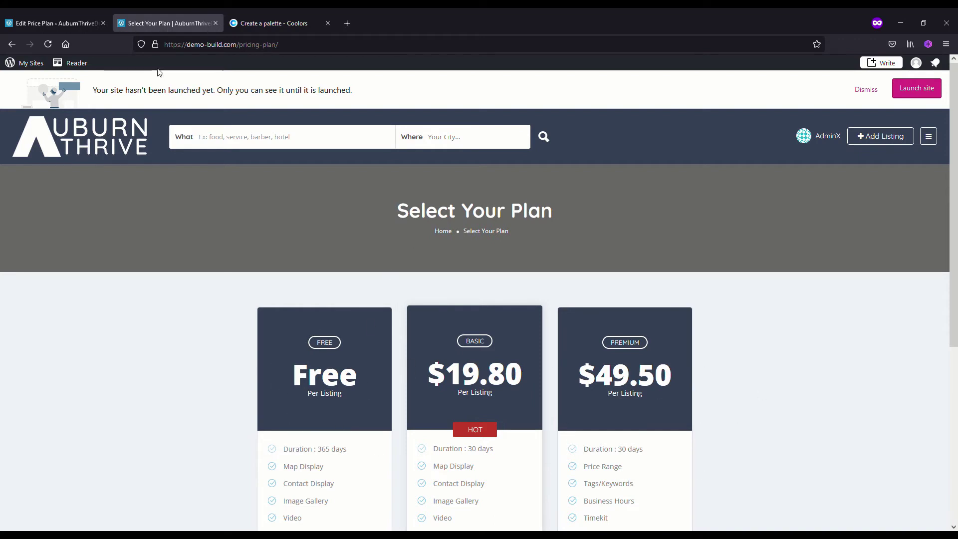
Open the Select Your Plan page in Elementor and open its Pricing Plans widget for editing.
{"action": "left_click", "coordinate": [56, 23]}
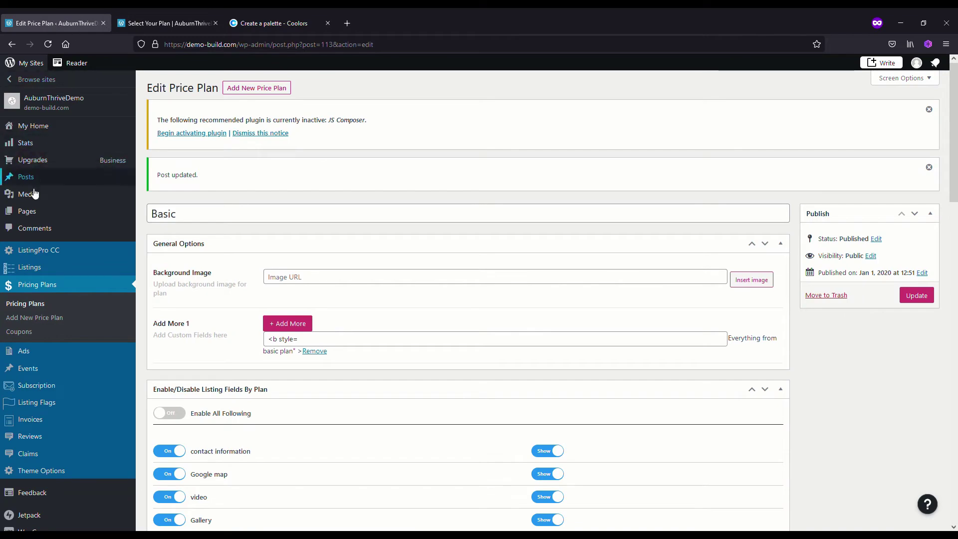
{"action": "left_click", "coordinate": [34, 213]}
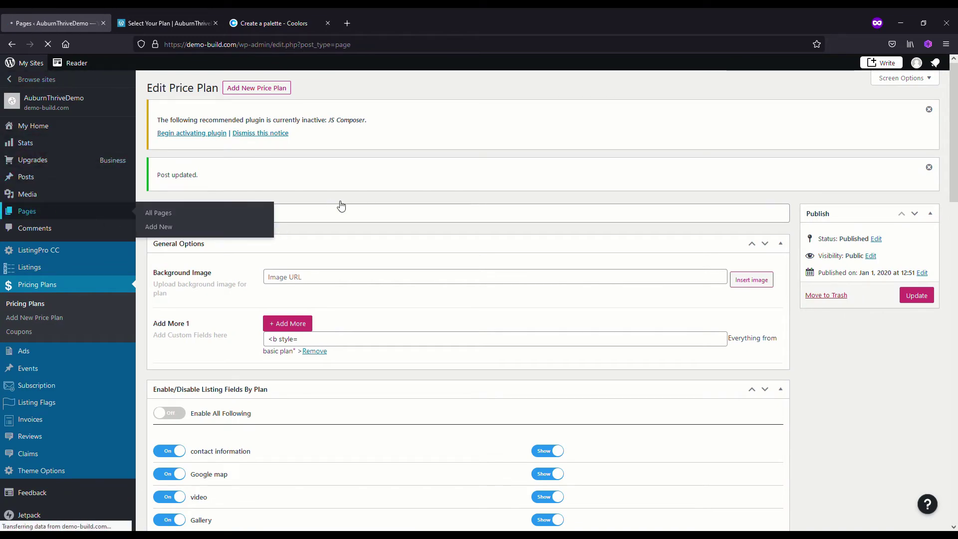
{"action": "scroll", "coordinate": [282, 371], "scroll_direction": "down", "scroll_amount": 4}
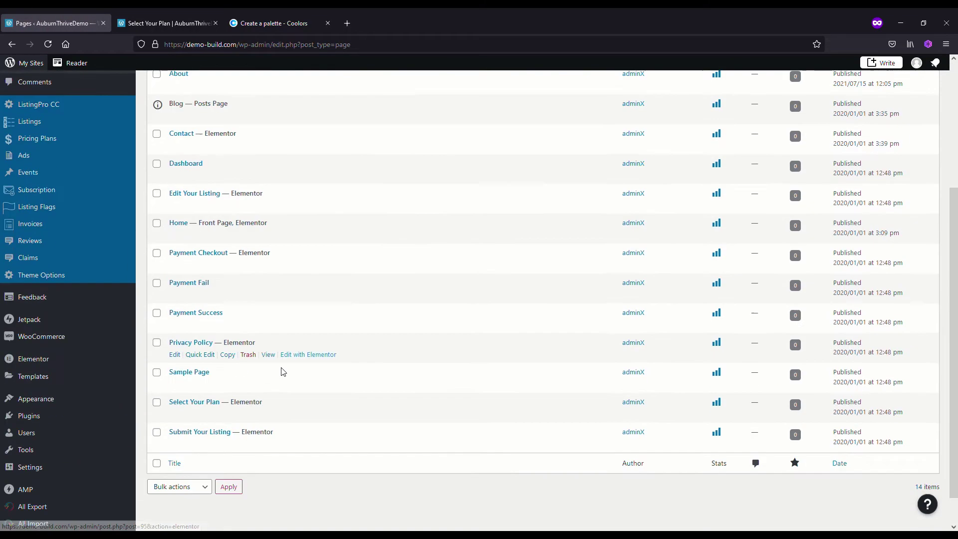
{"action": "scroll", "coordinate": [282, 372], "scroll_direction": "down", "scroll_amount": 1}
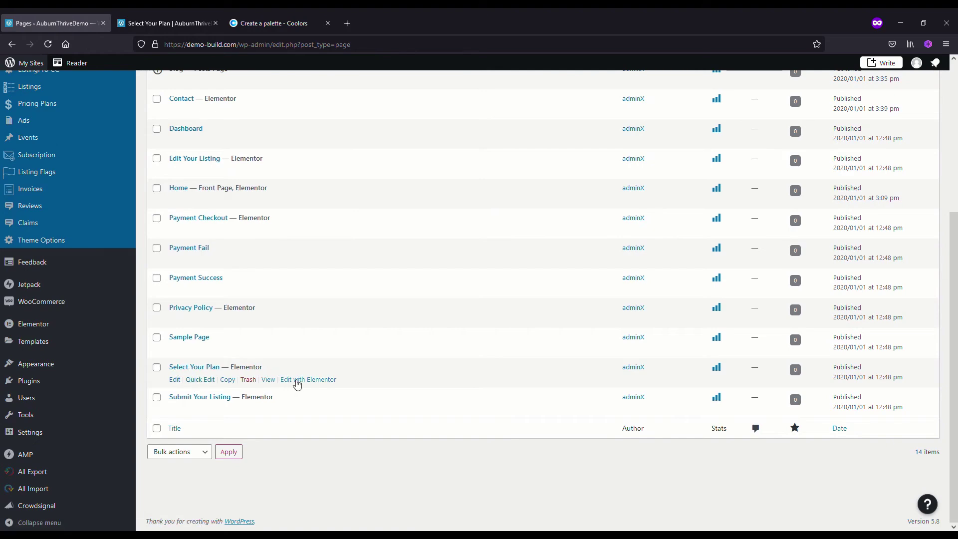
{"action": "left_click", "coordinate": [312, 381]}
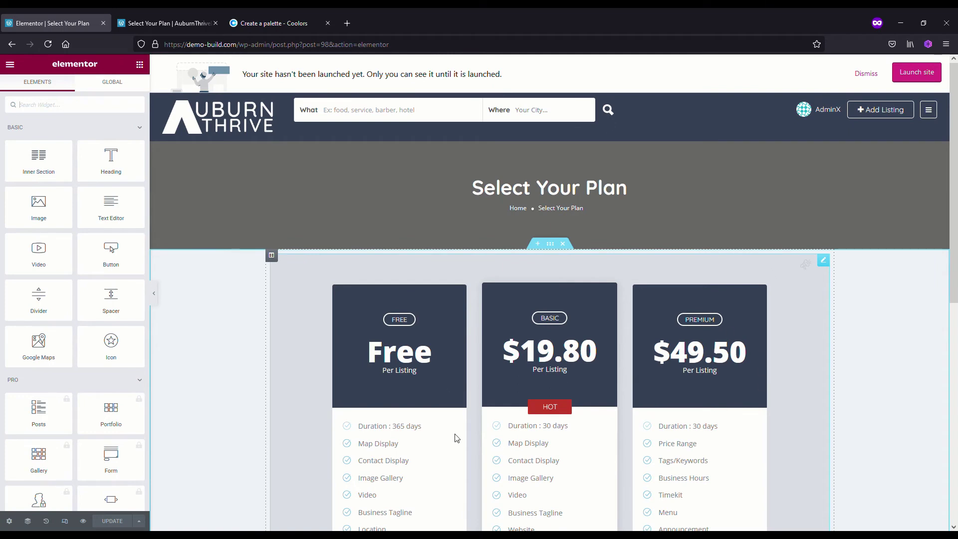
{"action": "left_click", "coordinate": [823, 260]}
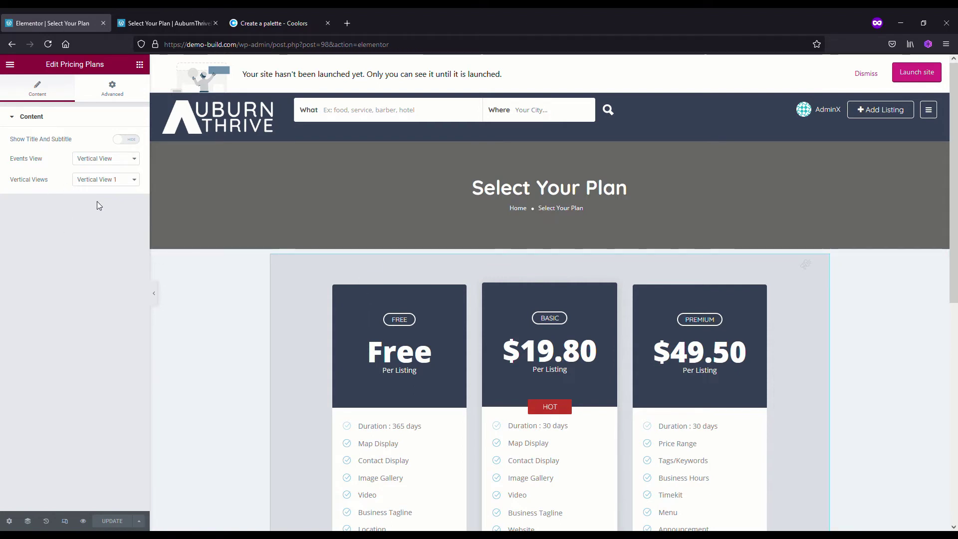
Set the Pricing Plans widget's Events View to Horizontal View and look through the Free, Basic and Premium plans.
{"action": "left_click", "coordinate": [104, 175]}
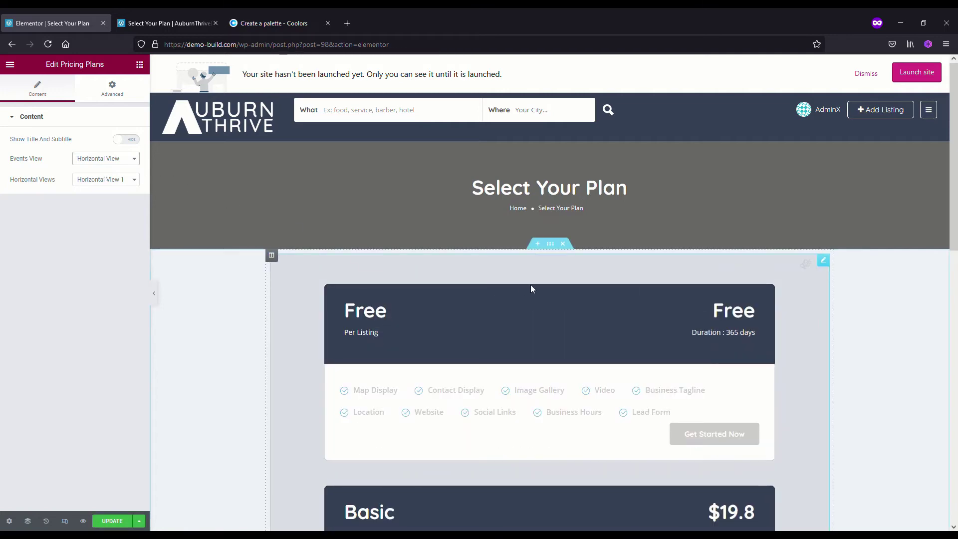
{"action": "scroll", "coordinate": [315, 347], "scroll_direction": "down", "scroll_amount": 4}
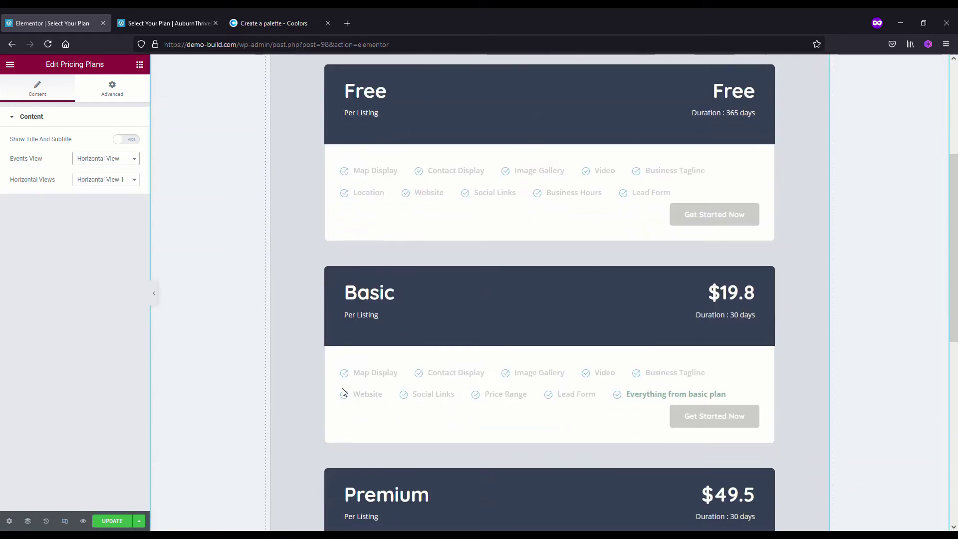
{"action": "scroll", "coordinate": [343, 392], "scroll_direction": "down", "scroll_amount": 3}
{"action": "scroll", "coordinate": [343, 392], "scroll_direction": "up", "scroll_amount": 8}
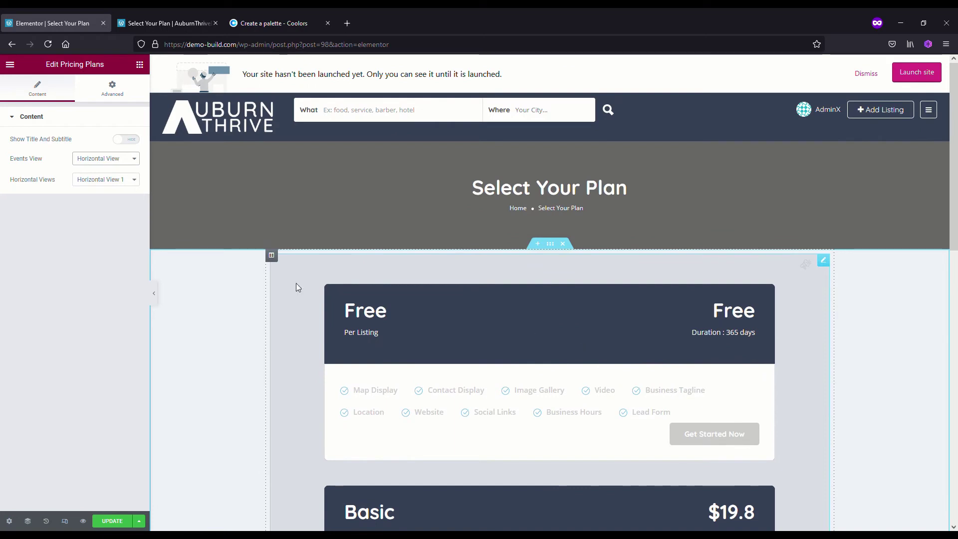
Try Horizontal View 2 for the Pricing Plans widget and look over the resulting plan layout.
{"action": "left_click", "coordinate": [138, 180]}
{"action": "left_click", "coordinate": [106, 200]}
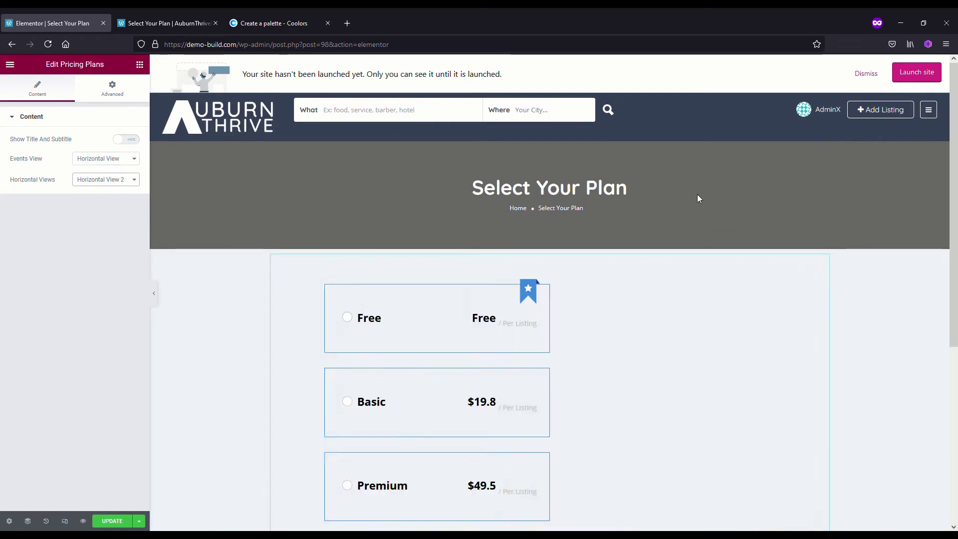
{"action": "scroll", "coordinate": [611, 369], "scroll_direction": "down", "scroll_amount": 3}
{"action": "scroll", "coordinate": [610, 369], "scroll_direction": "up", "scroll_amount": 4}
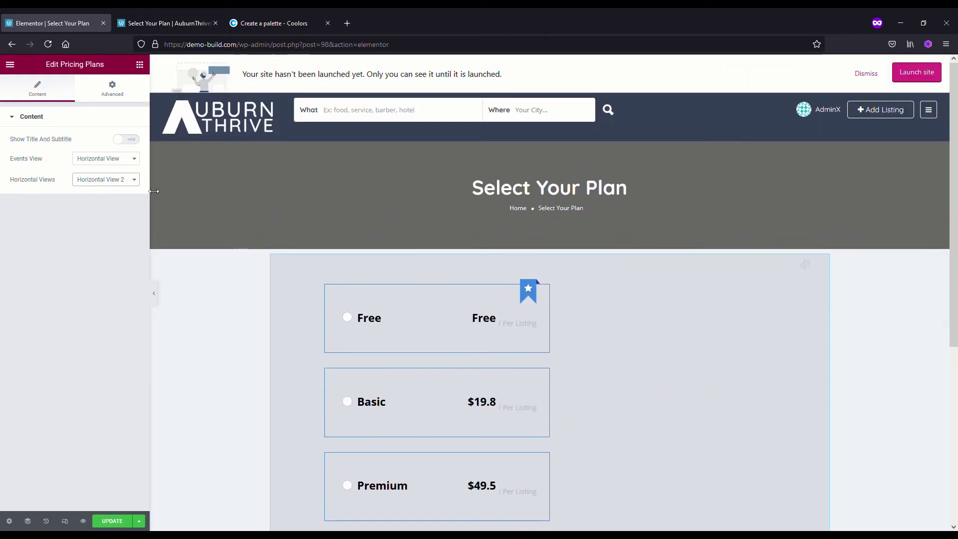
Set the Pricing Plans widget's layout to Horizontal View 1 and update the page.
{"action": "left_click", "coordinate": [134, 185]}
{"action": "left_click", "coordinate": [110, 193]}
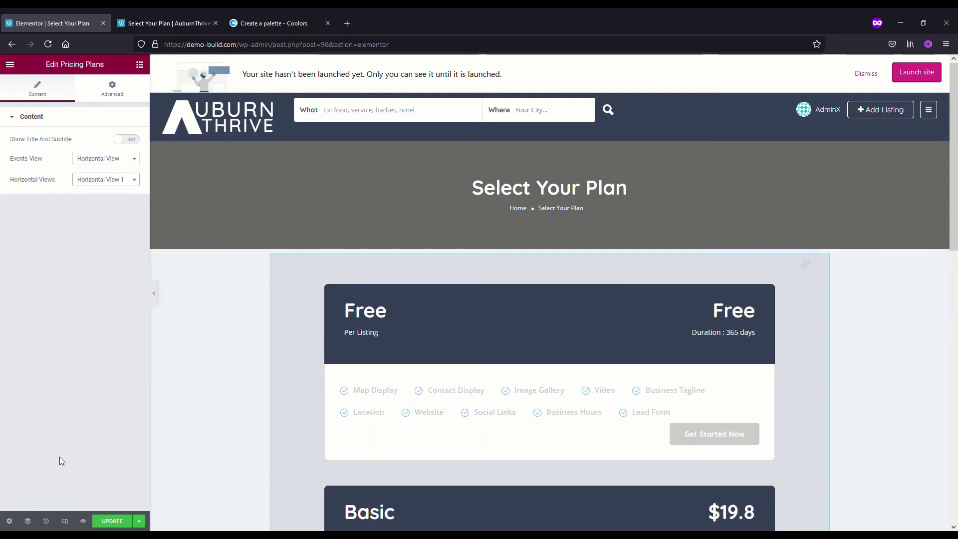
{"action": "left_click", "coordinate": [112, 521]}
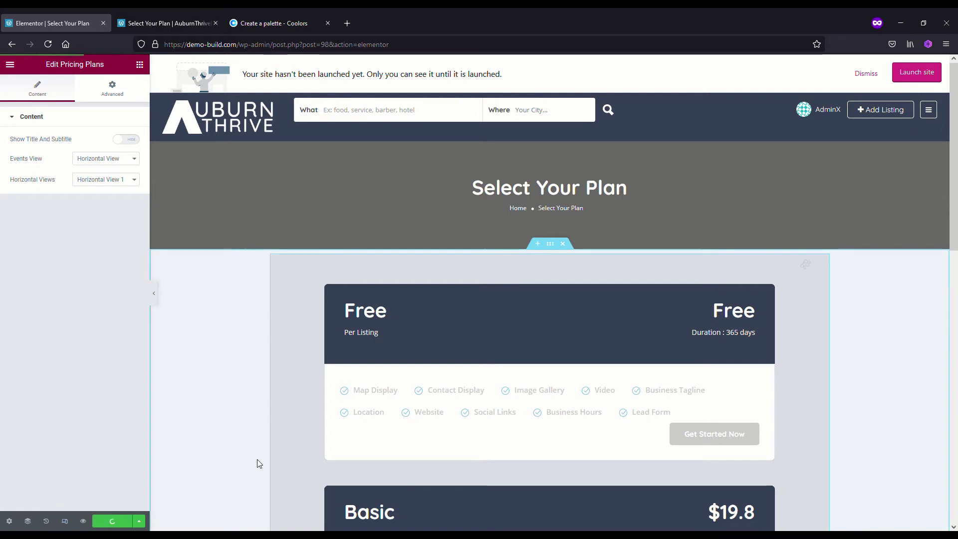
Exit Elementor to the dashboard, then reload the live Select Your Plan page and review all three plans.
{"action": "left_click", "coordinate": [10, 65]}
{"action": "left_click", "coordinate": [75, 238]}
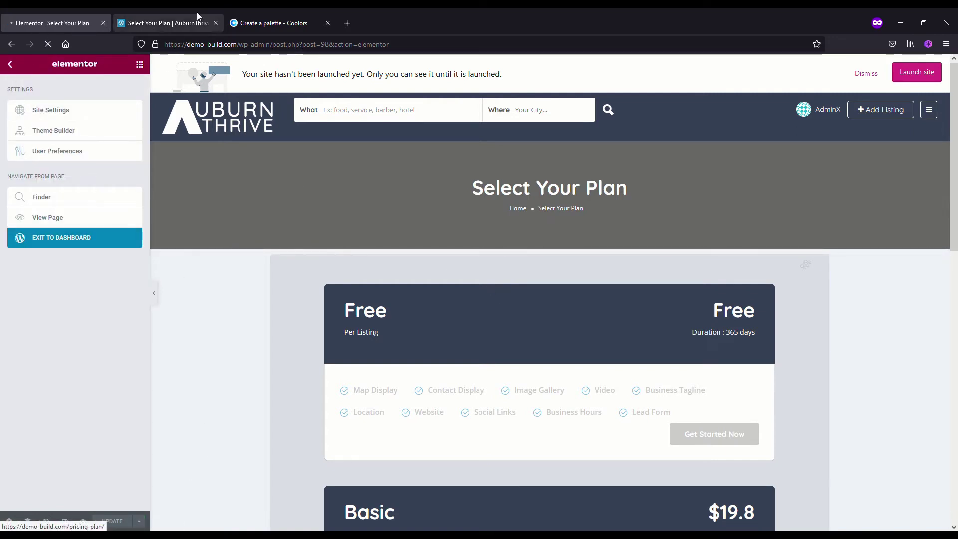
{"action": "left_click", "coordinate": [170, 24]}
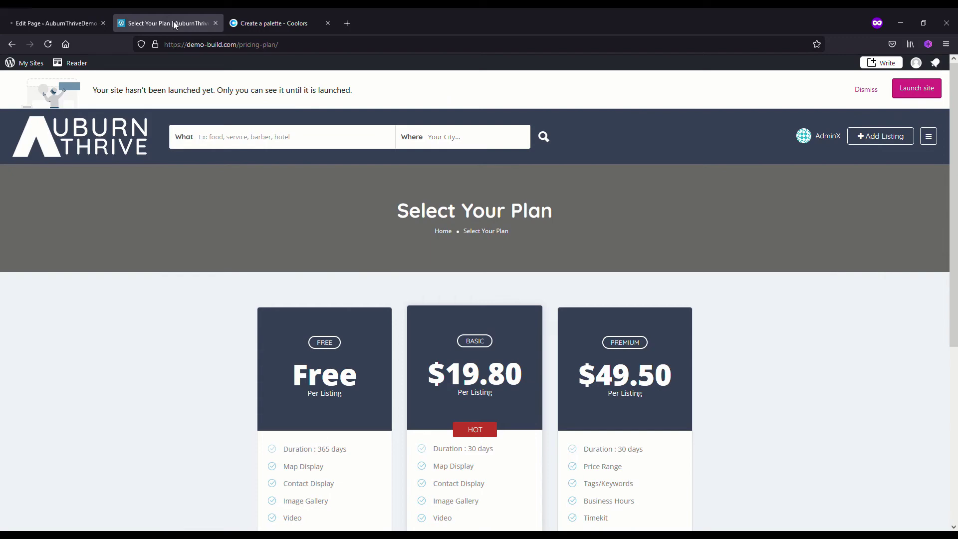
{"action": "left_click", "coordinate": [47, 45]}
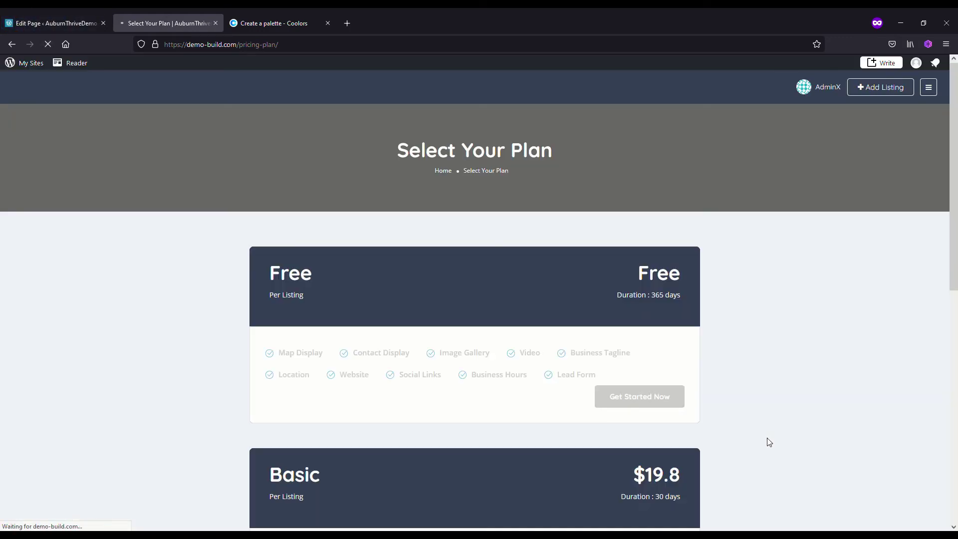
{"action": "scroll", "coordinate": [785, 406], "scroll_direction": "down", "scroll_amount": 7}
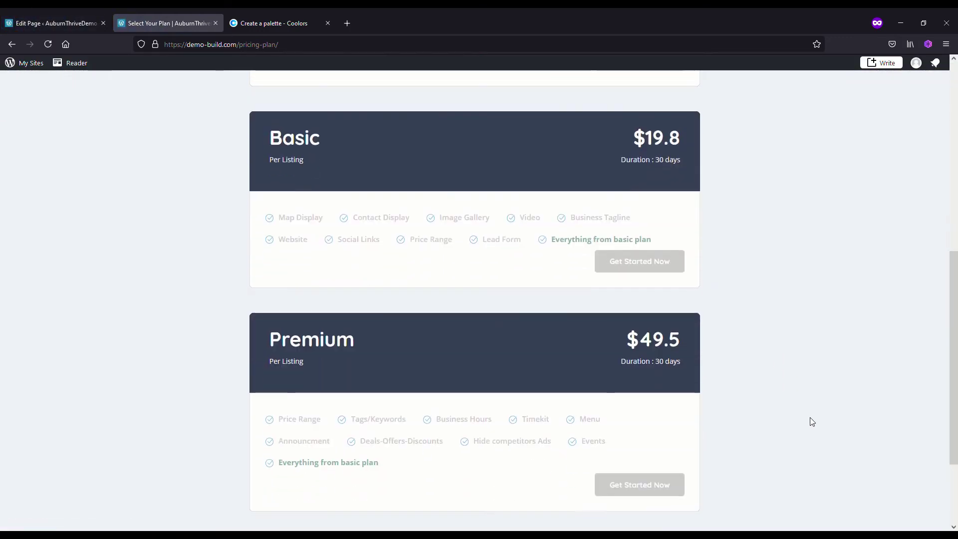
{"action": "scroll", "coordinate": [812, 422], "scroll_direction": "down", "scroll_amount": 2}
{"action": "scroll", "coordinate": [791, 432], "scroll_direction": "up", "scroll_amount": 8}
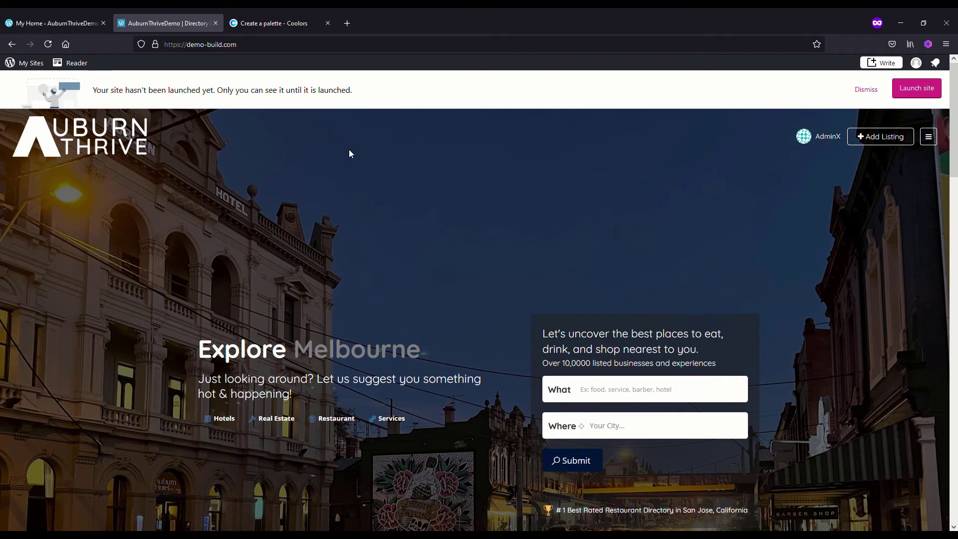
Search the home page for the Restaurant category and open the Young's Wine Rooms listing.
{"action": "left_click", "coordinate": [612, 394]}
{"action": "left_click", "coordinate": [596, 455]}
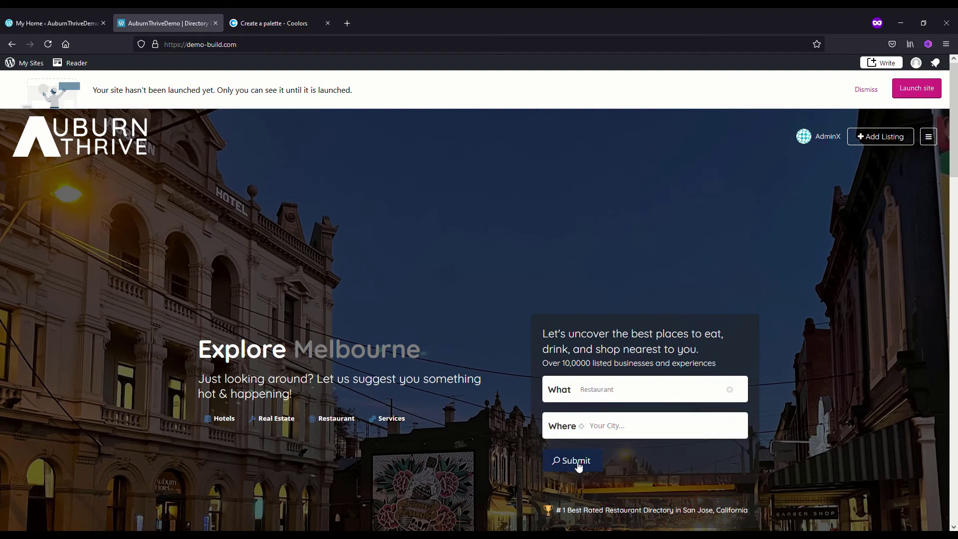
{"action": "left_click", "coordinate": [575, 462]}
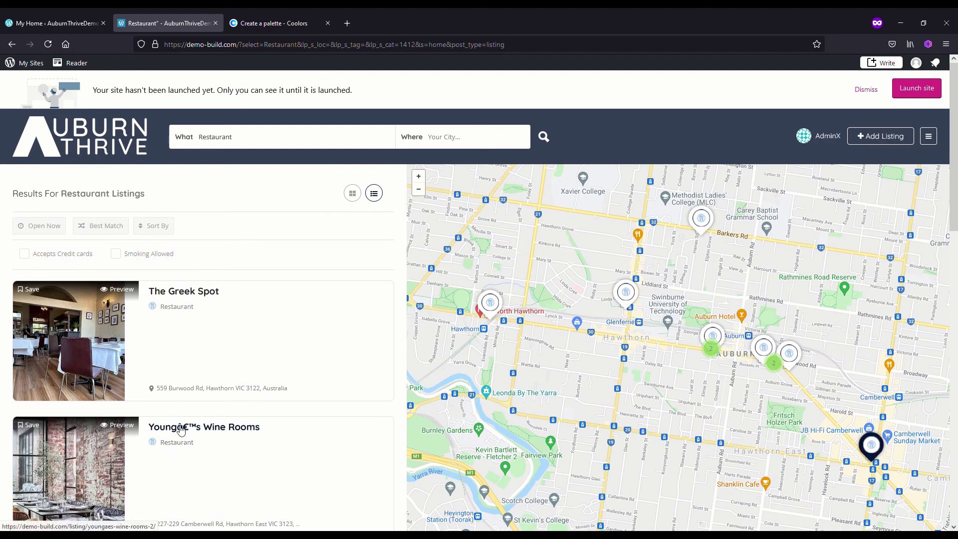
{"action": "left_click", "coordinate": [181, 429]}
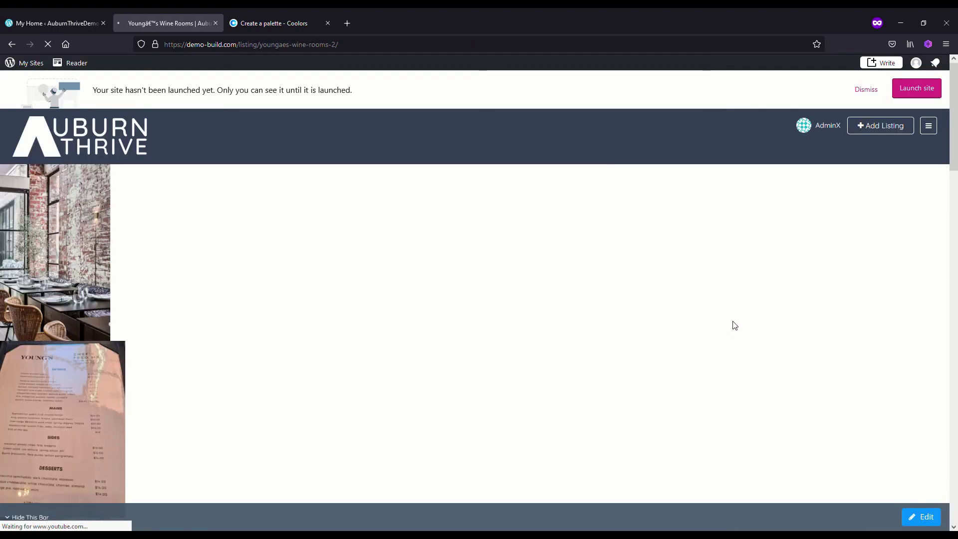
Examine the Young's Wine Rooms listing page, including its gallery, review section, location details and contact form.
{"action": "scroll", "coordinate": [801, 432], "scroll_direction": "down", "scroll_amount": 8}
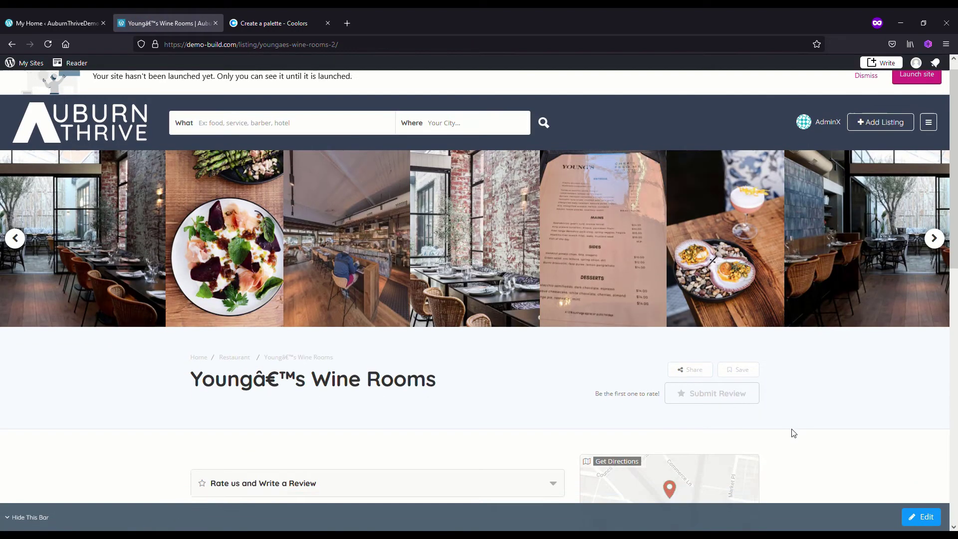
{"action": "scroll", "coordinate": [793, 433], "scroll_direction": "down", "scroll_amount": 3}
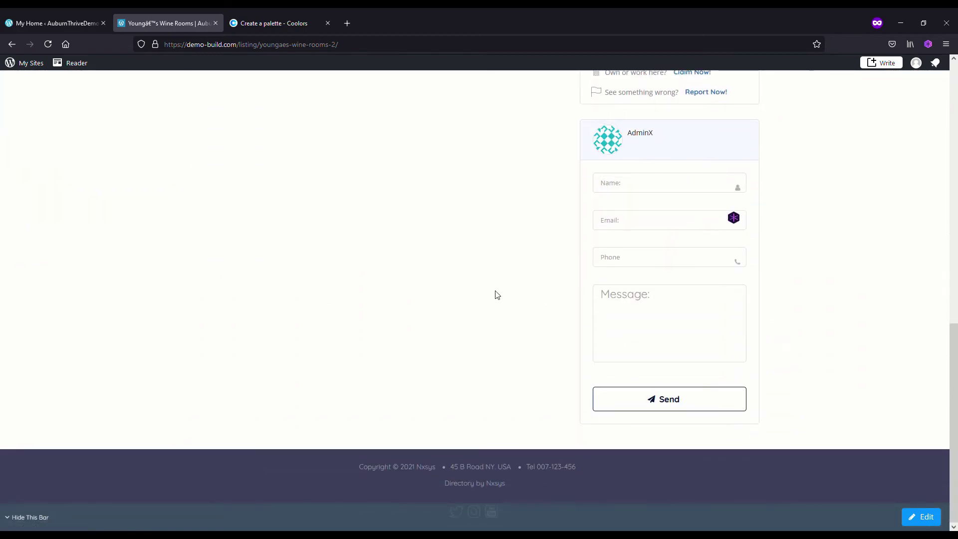
{"action": "scroll", "coordinate": [497, 295], "scroll_direction": "up", "scroll_amount": 2}
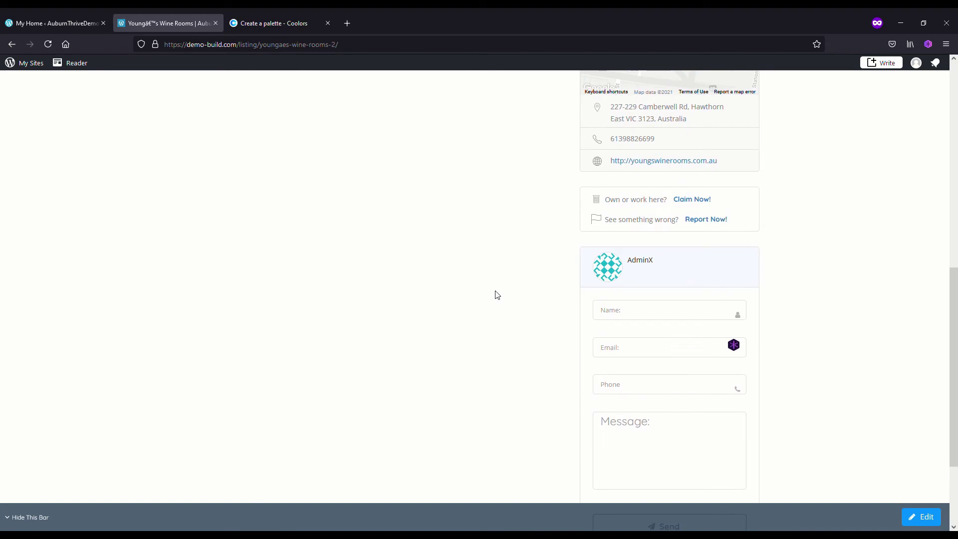
{"action": "scroll", "coordinate": [497, 294], "scroll_direction": "up", "scroll_amount": 8}
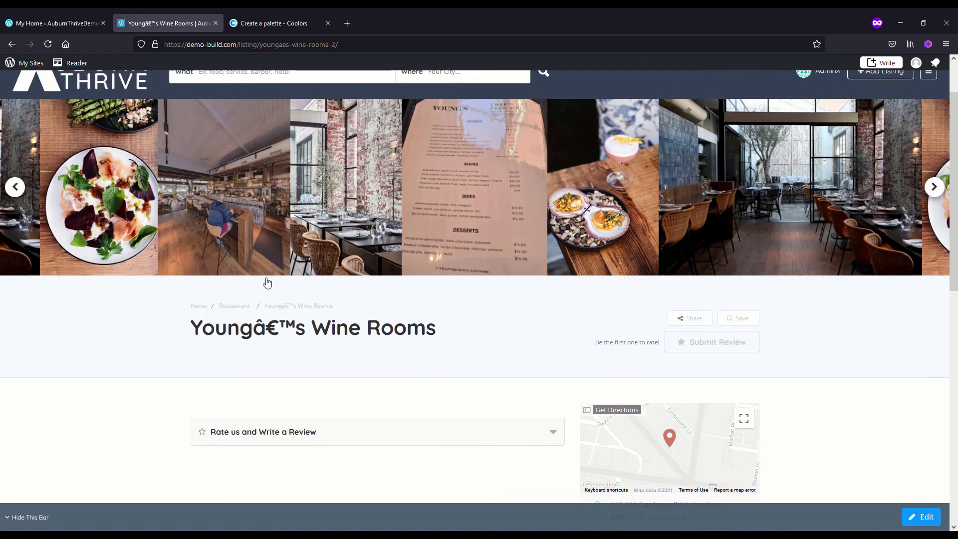
{"action": "scroll", "coordinate": [565, 358], "scroll_direction": "down", "scroll_amount": 10}
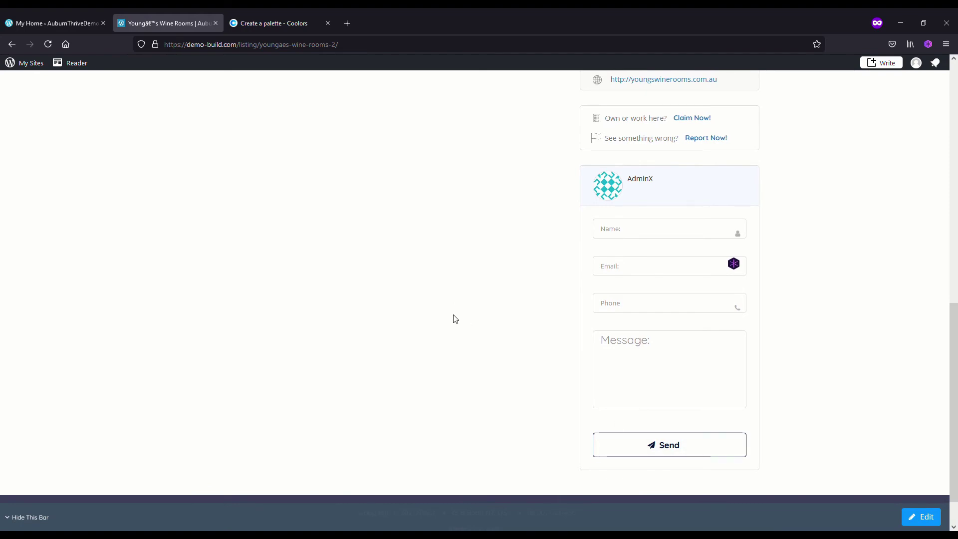
{"action": "scroll", "coordinate": [454, 320], "scroll_direction": "up", "scroll_amount": 1}
{"action": "scroll", "coordinate": [452, 337], "scroll_direction": "up", "scroll_amount": 10}
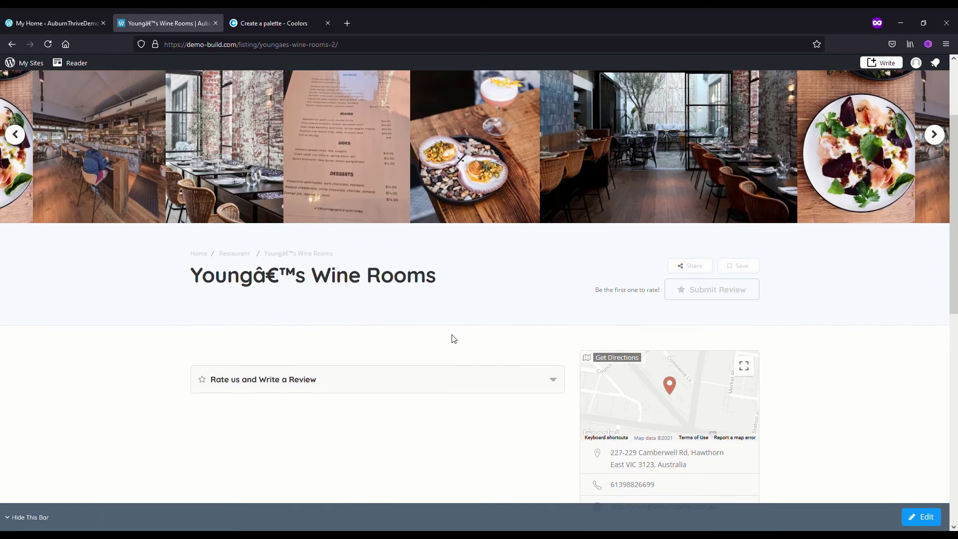
Open the add-ons of the ListingPro Command Center in the WordPress dashboard and install Listingpro Lead Form.
{"action": "left_click", "coordinate": [58, 27]}
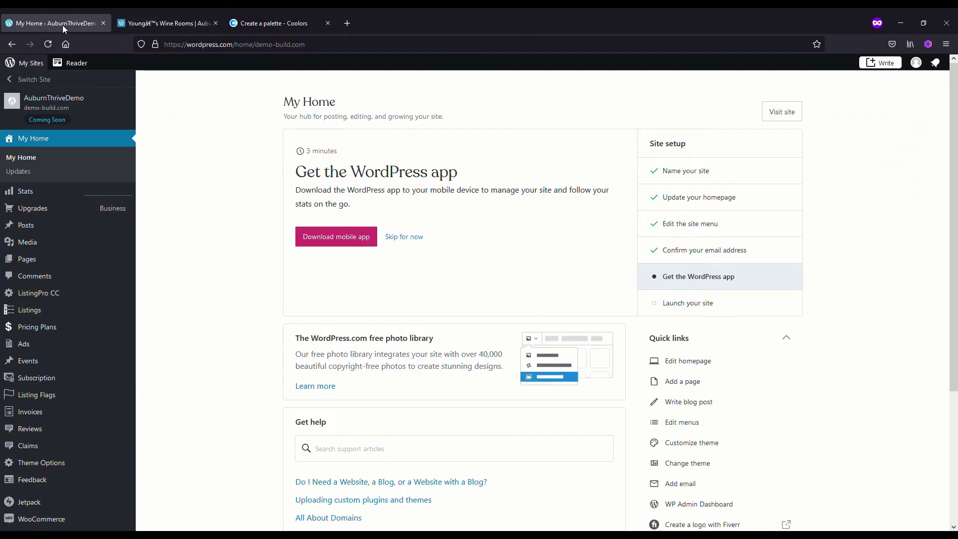
{"action": "left_click", "coordinate": [39, 294]}
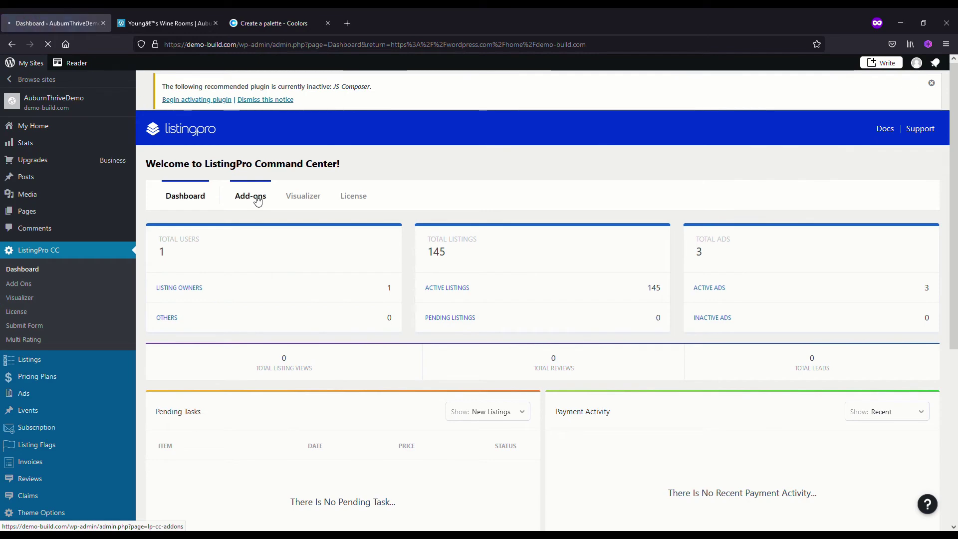
{"action": "left_click", "coordinate": [258, 199]}
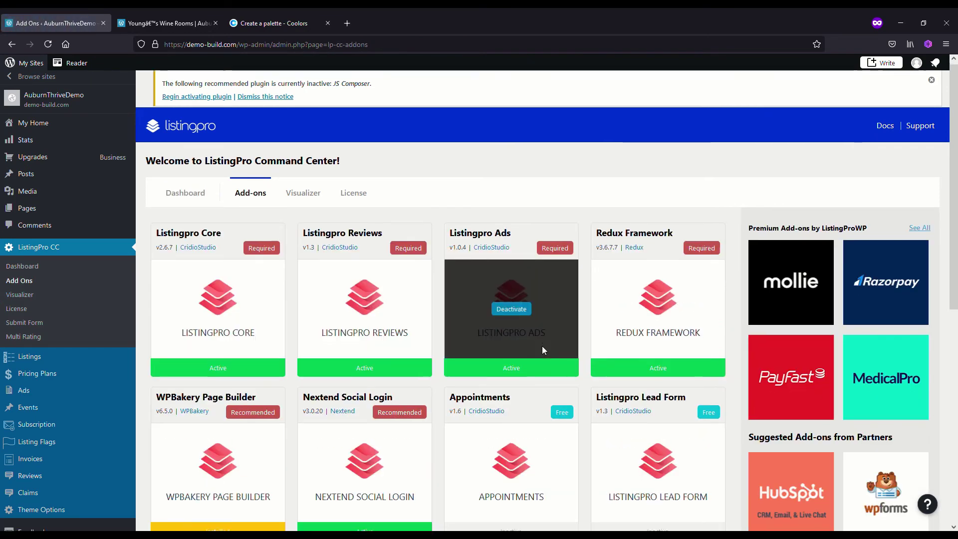
{"action": "scroll", "coordinate": [541, 350], "scroll_direction": "down", "scroll_amount": 3}
{"action": "mouse_move", "coordinate": [673, 307]}
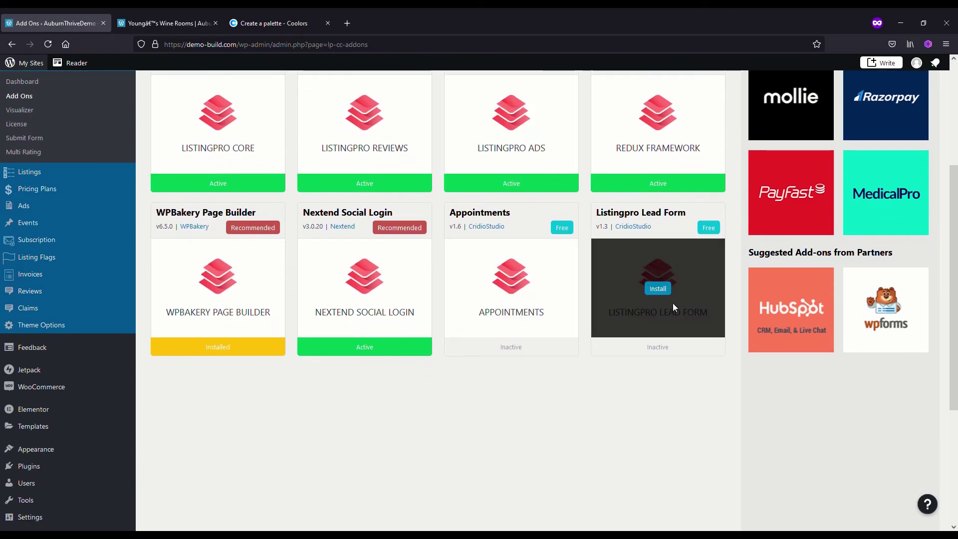
{"action": "left_click", "coordinate": [662, 291]}
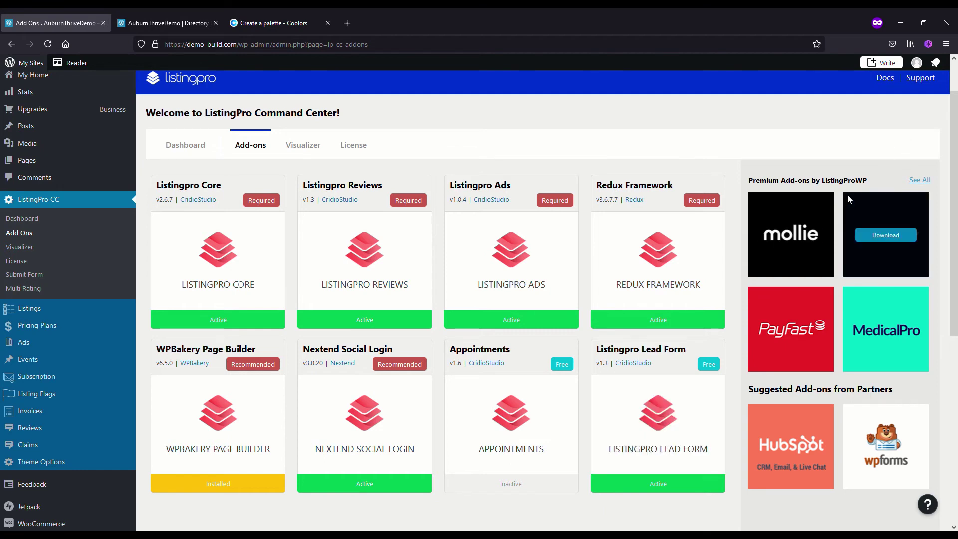
Open the Visualizer of the ListingPro Command Center and toggle Multi-Criteria Rating.
{"action": "mouse_move", "coordinate": [824, 258]}
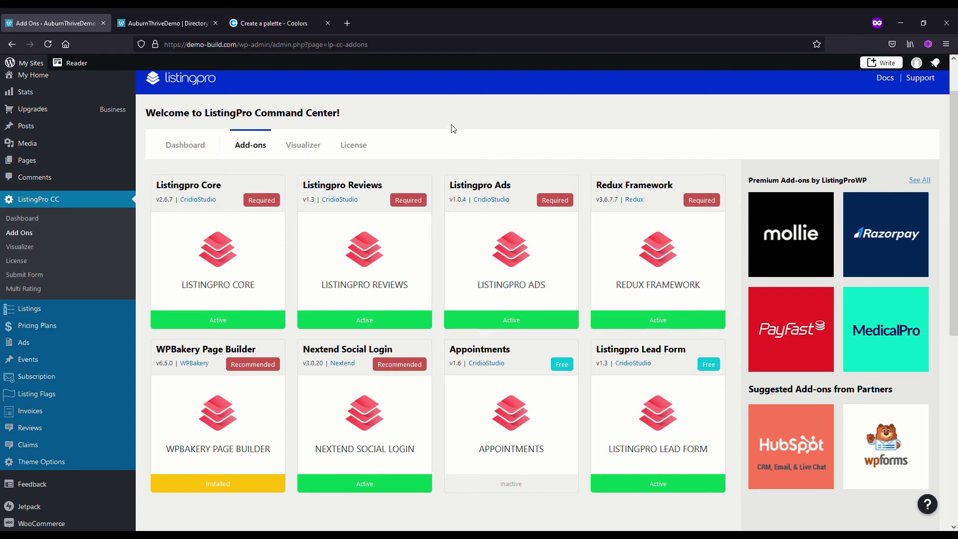
{"action": "left_click", "coordinate": [312, 149]}
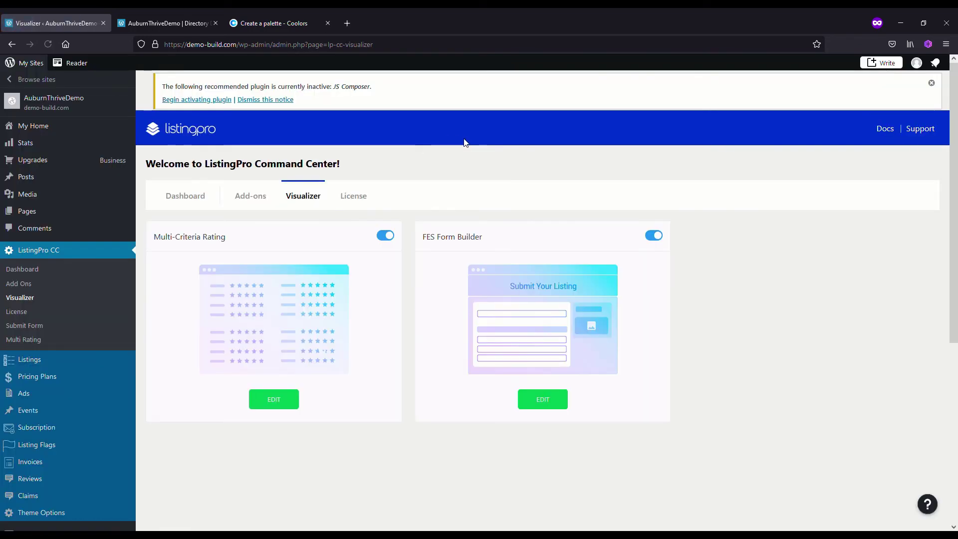
{"action": "left_click", "coordinate": [383, 241]}
Reload the site's home page and search the listings for "tinto".
{"action": "left_click", "coordinate": [168, 24]}
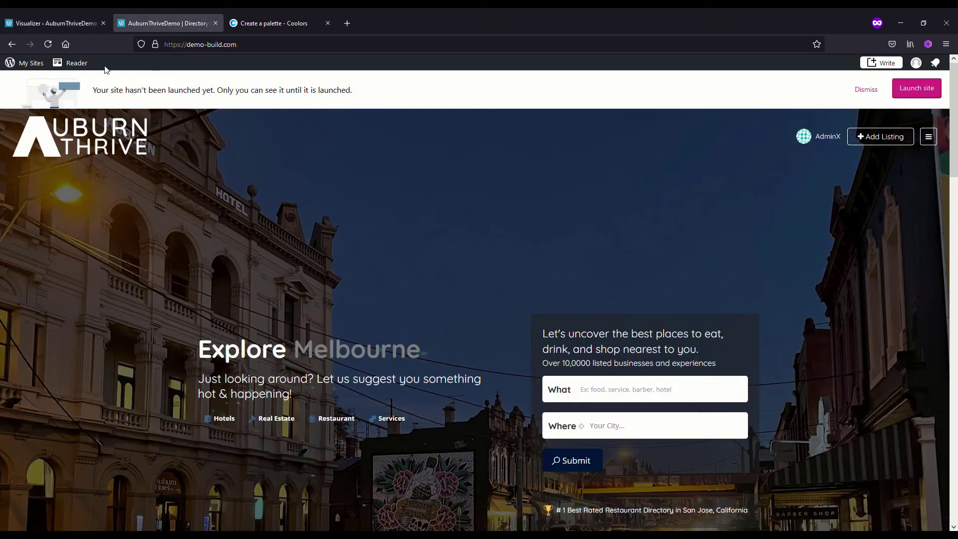
{"action": "left_click", "coordinate": [47, 45]}
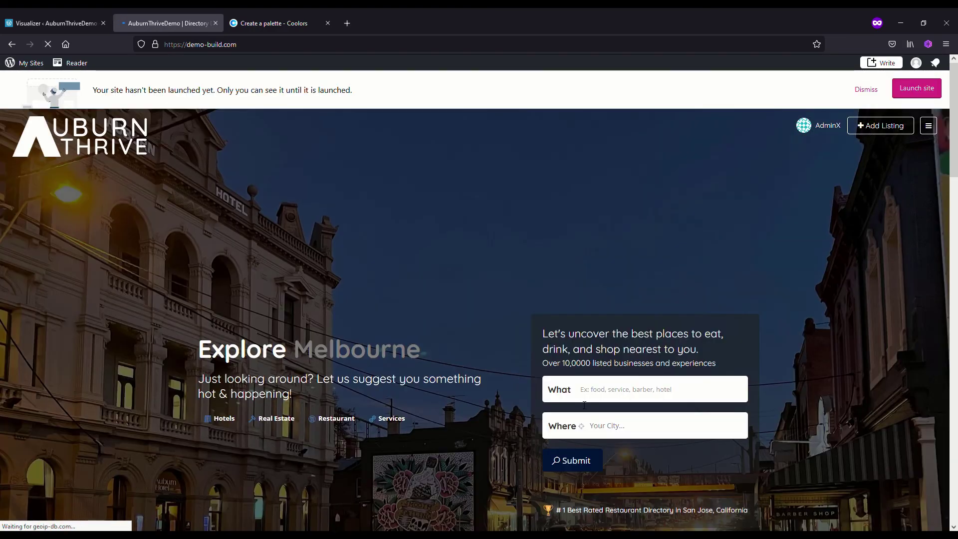
{"action": "left_click", "coordinate": [583, 394]}
{"action": "type", "text": "tint"}
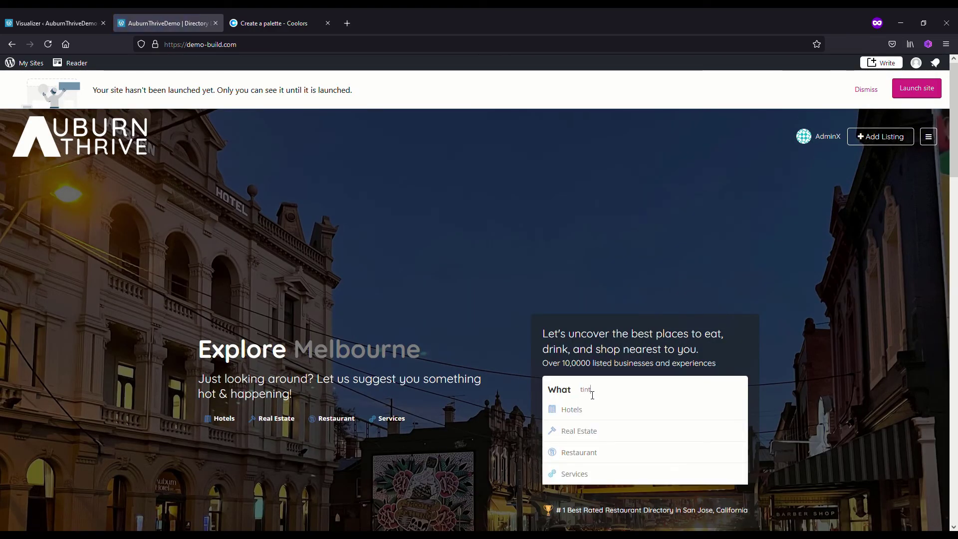
{"action": "type", "text": "o"}
{"action": "key", "text": "Return"}
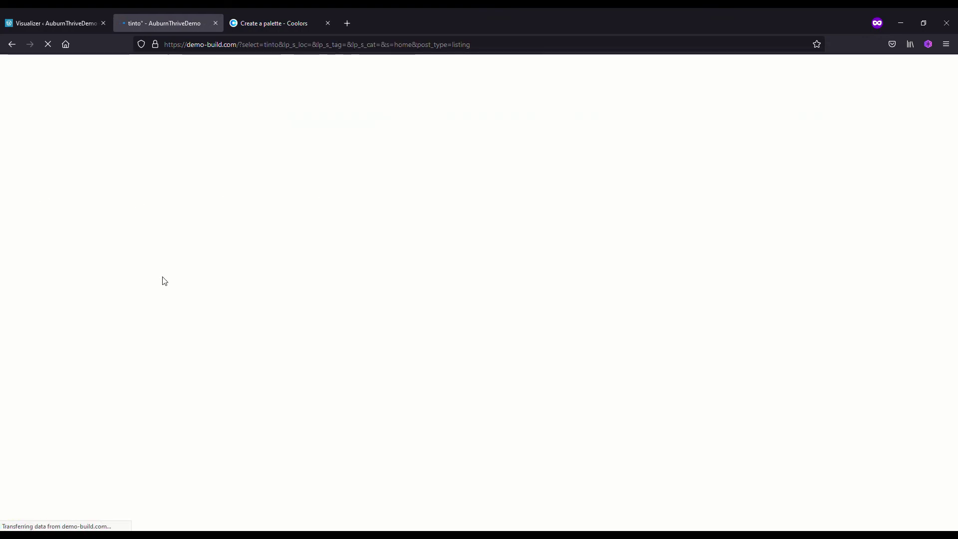
Open the Tinto listing from the search results and expand its review form to inspect the rating options.
{"action": "left_click", "coordinate": [126, 254]}
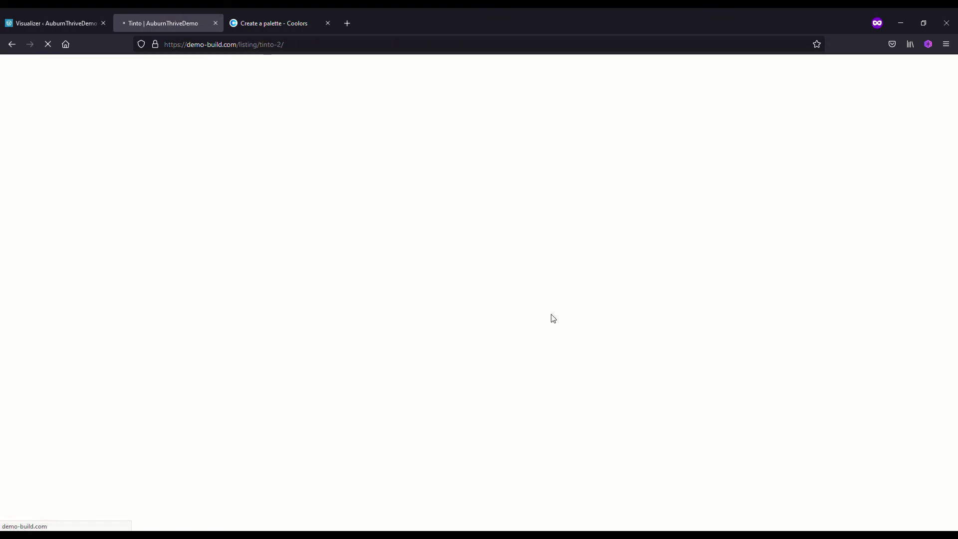
{"action": "scroll", "coordinate": [147, 433], "scroll_direction": "down", "scroll_amount": 1}
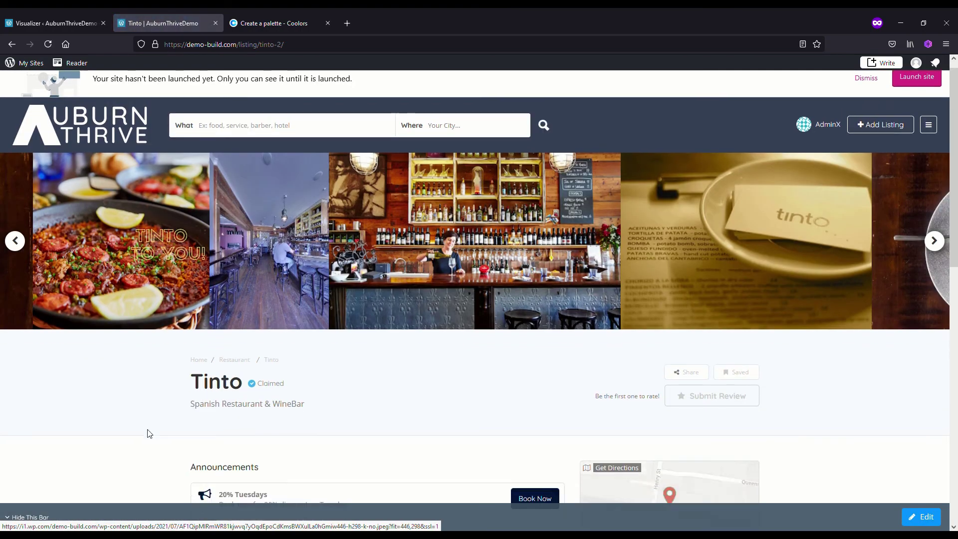
{"action": "scroll", "coordinate": [150, 419], "scroll_direction": "down", "scroll_amount": 6}
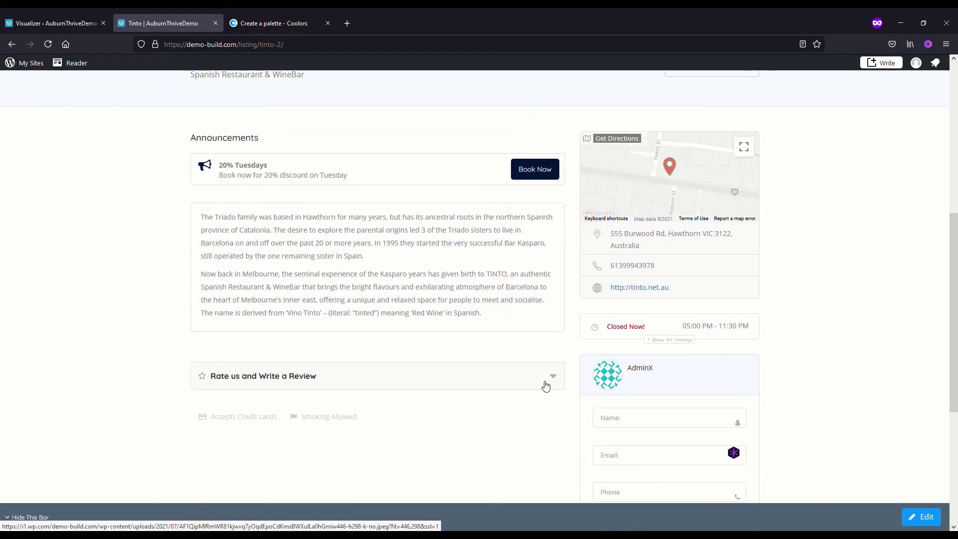
{"action": "left_click", "coordinate": [546, 386]}
{"action": "scroll", "coordinate": [73, 293], "scroll_direction": "down", "scroll_amount": 2}
{"action": "scroll", "coordinate": [70, 240], "scroll_direction": "up", "scroll_amount": 3}
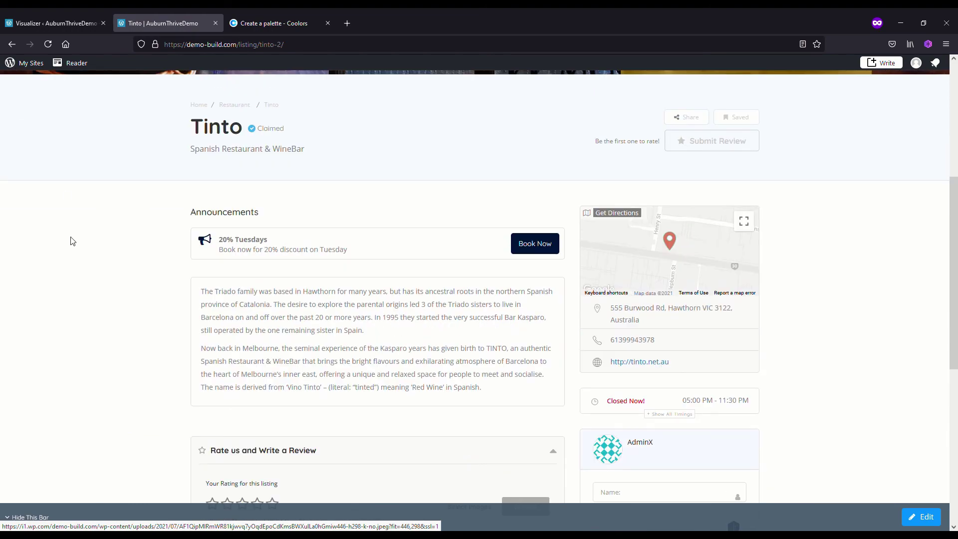
Turn on Multi-Criteria Rating in the Visualizer and check the review form on the reloaded Tinto listing.
{"action": "left_click", "coordinate": [50, 23]}
{"action": "left_click", "coordinate": [386, 235]}
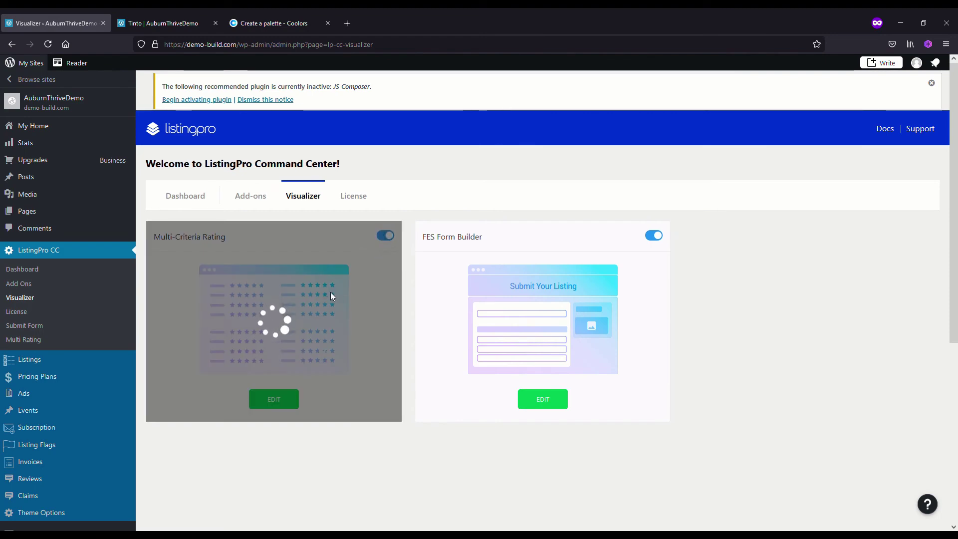
{"action": "left_click", "coordinate": [168, 23]}
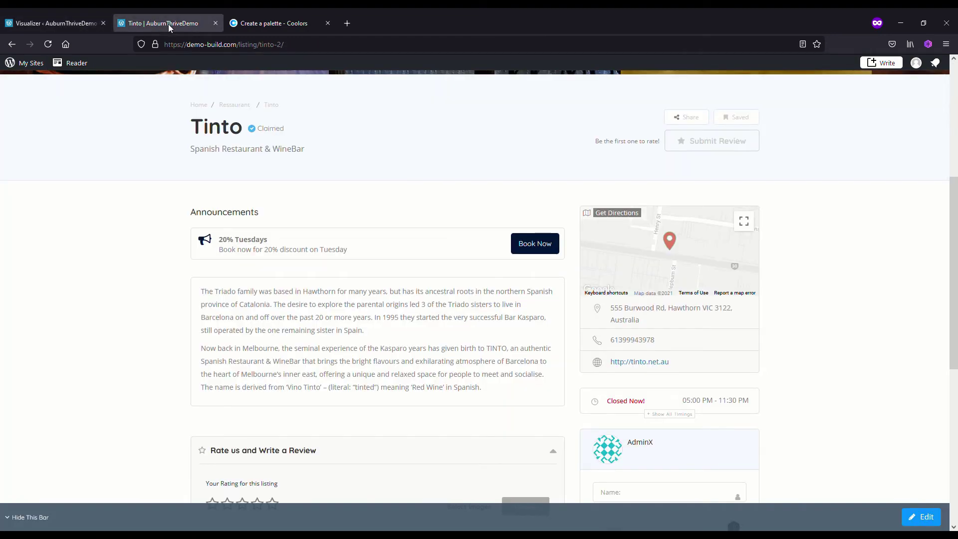
{"action": "left_click", "coordinate": [48, 44]}
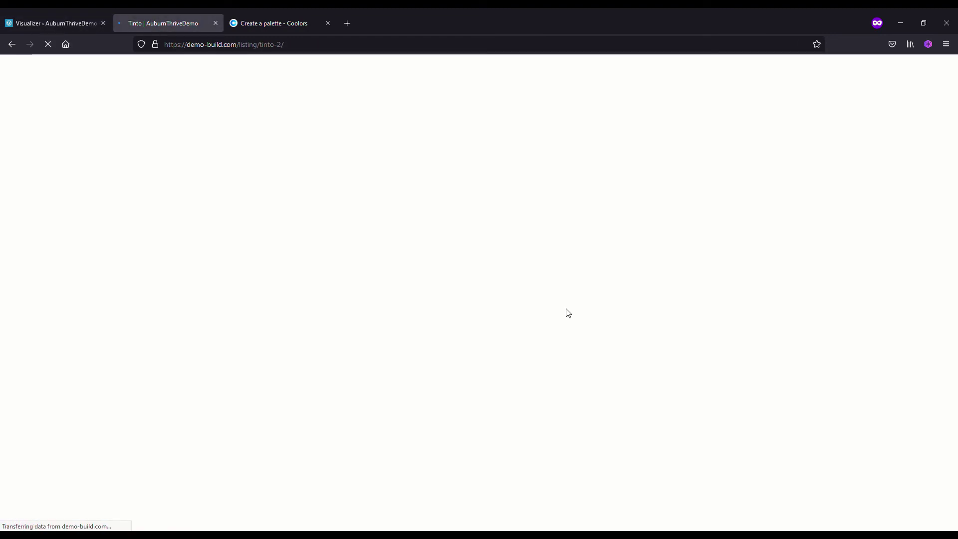
{"action": "scroll", "coordinate": [601, 436], "scroll_direction": "down", "scroll_amount": 4}
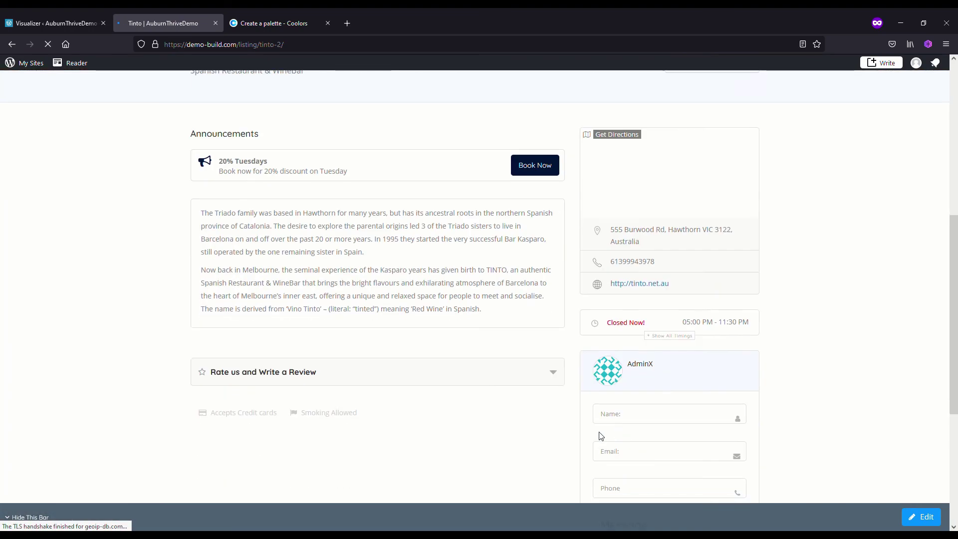
{"action": "left_click", "coordinate": [551, 251]}
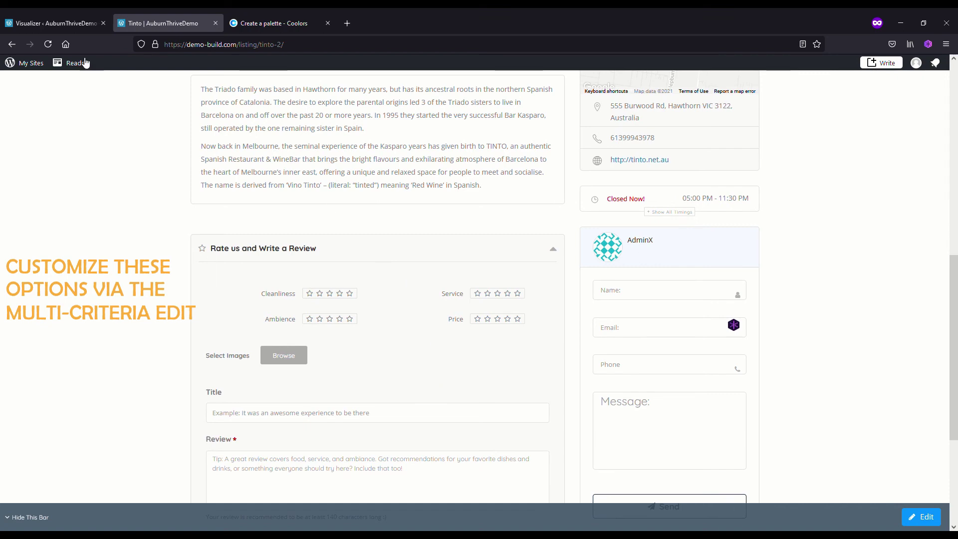
Open the Listing Detail settings in the ListingPro theme options.
{"action": "left_click", "coordinate": [62, 25]}
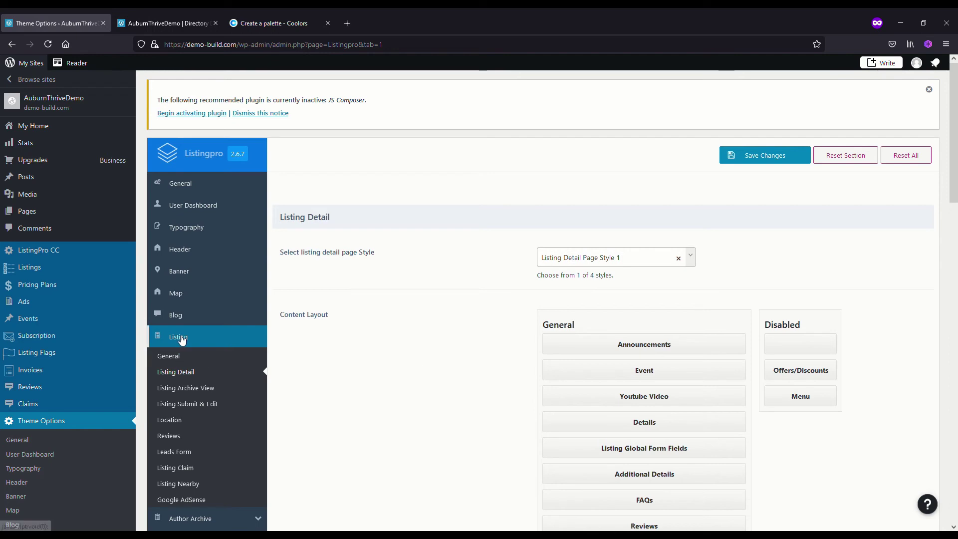
{"action": "left_click", "coordinate": [192, 375]}
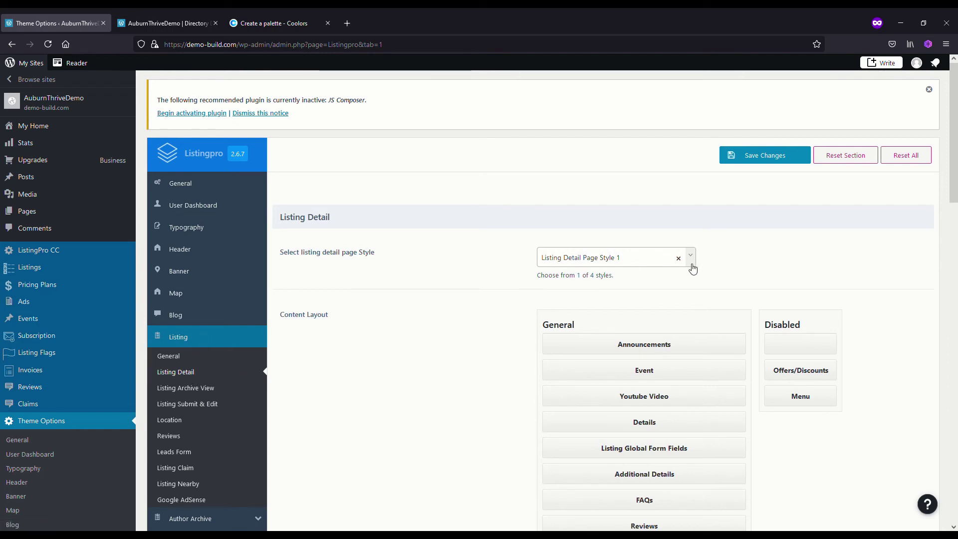
Search the site's home page for "tinto", open the Tinto listing and look over its page layout.
{"action": "left_click", "coordinate": [167, 23]}
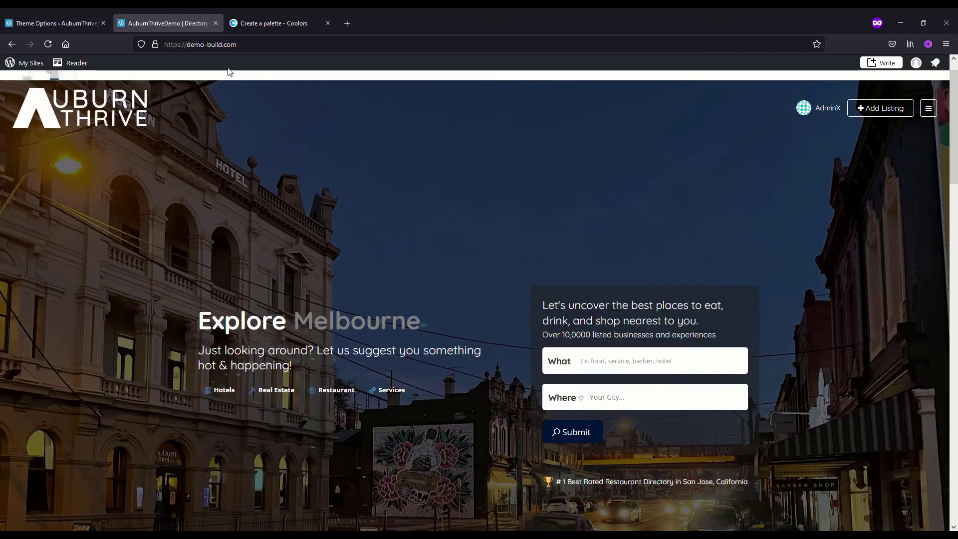
{"action": "left_click", "coordinate": [615, 367]}
{"action": "type", "text": "t"}
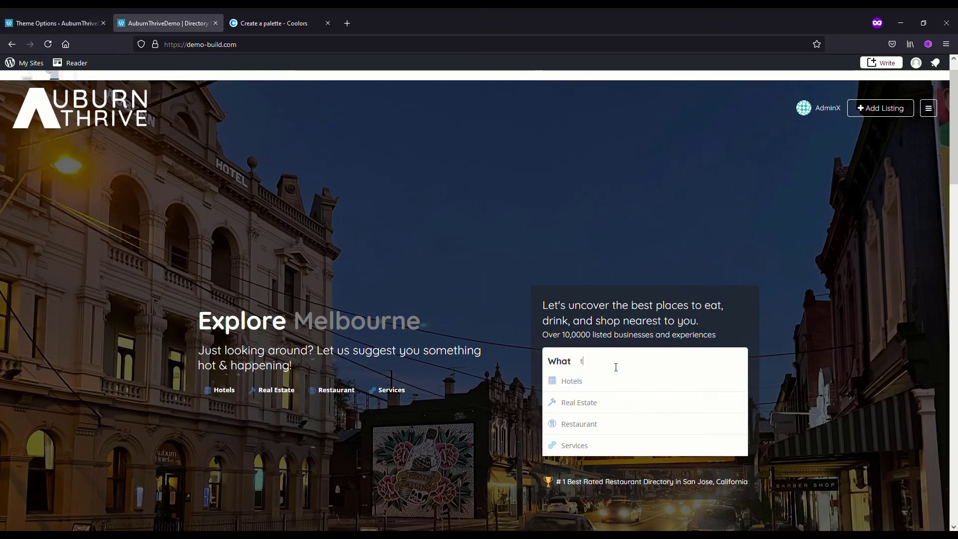
{"action": "type", "text": "into"}
{"action": "key", "text": "Return"}
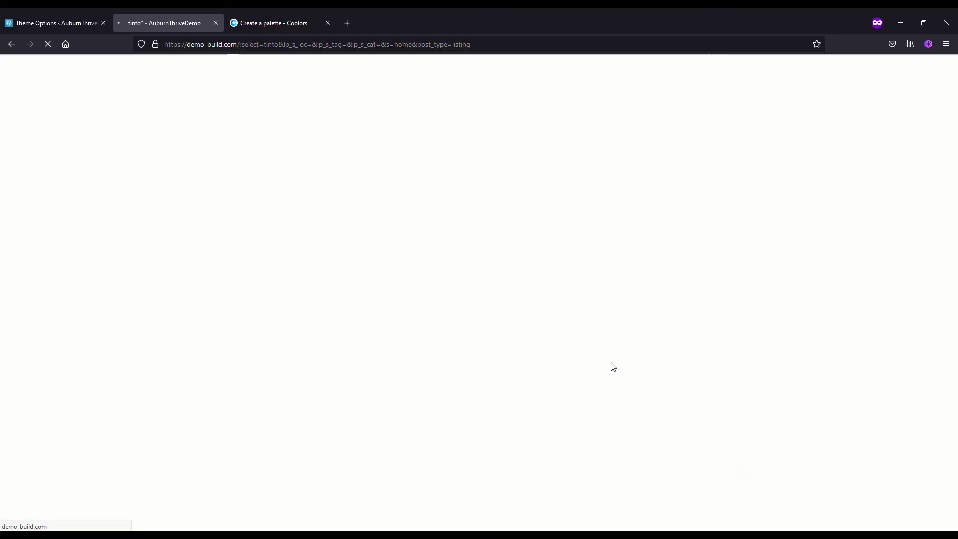
{"action": "left_click", "coordinate": [103, 241]}
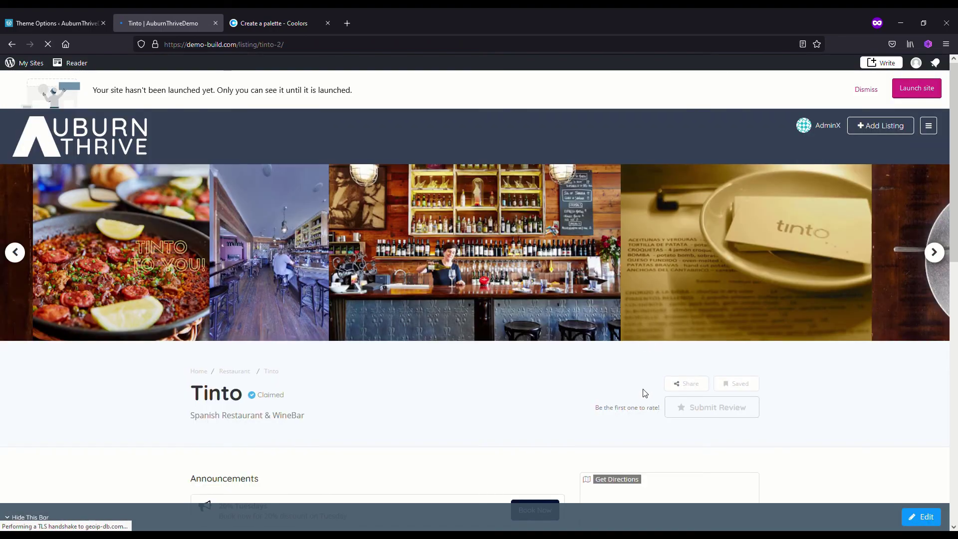
{"action": "scroll", "coordinate": [642, 389], "scroll_direction": "down", "scroll_amount": 5}
{"action": "scroll", "coordinate": [367, 325], "scroll_direction": "down", "scroll_amount": 2}
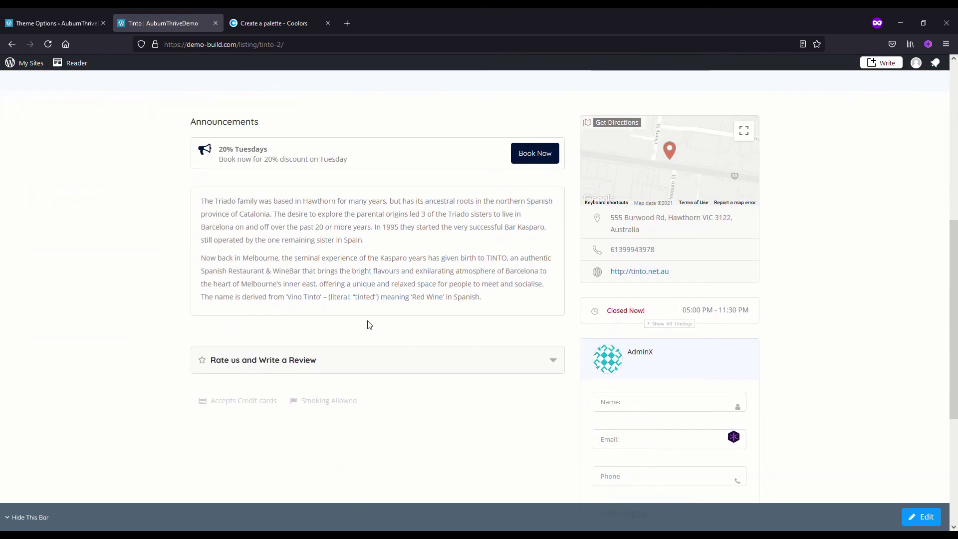
Set the listing detail page style to Listing Detail Page Style 2, save the theme options and reload the Tinto listing.
{"action": "left_click", "coordinate": [48, 27]}
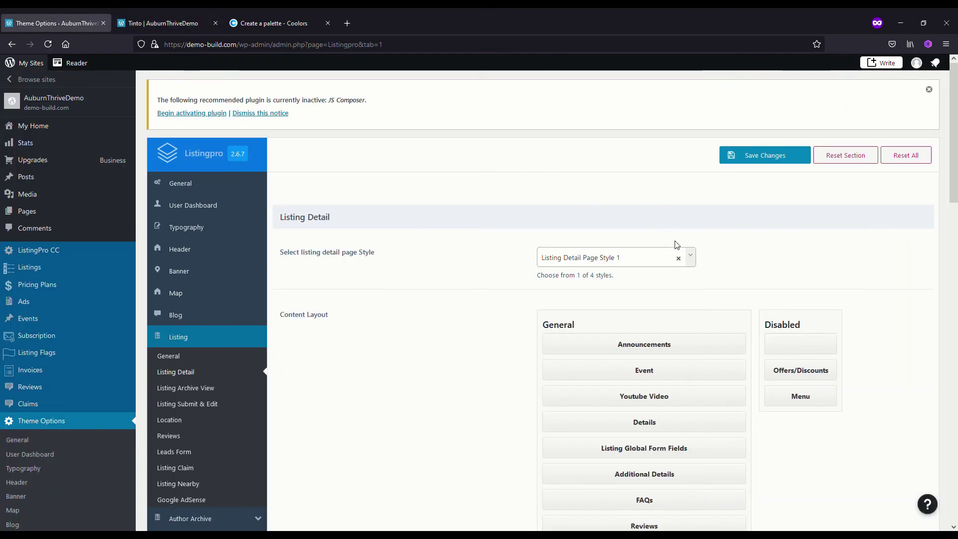
{"action": "left_click", "coordinate": [693, 261]}
{"action": "left_click", "coordinate": [607, 315]}
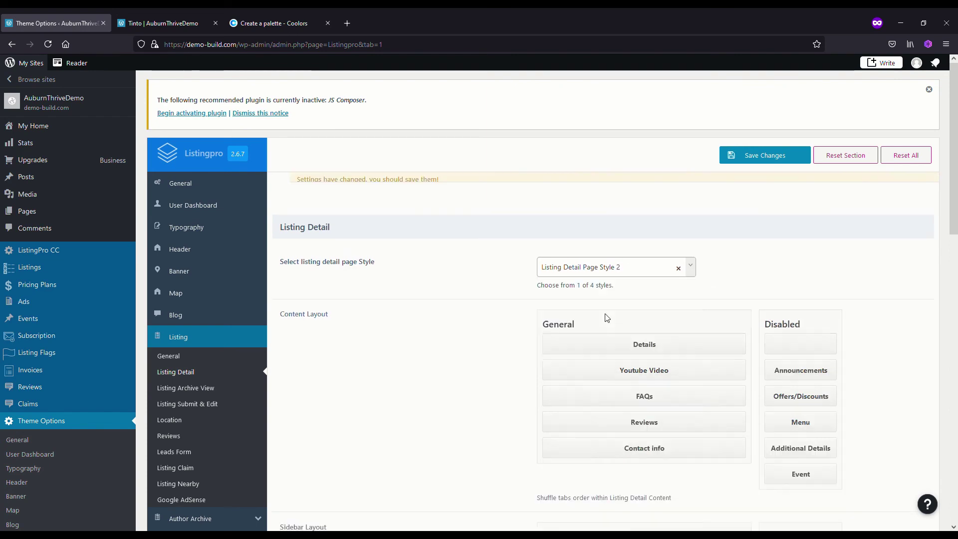
{"action": "left_click", "coordinate": [726, 165]}
{"action": "left_click", "coordinate": [166, 23]}
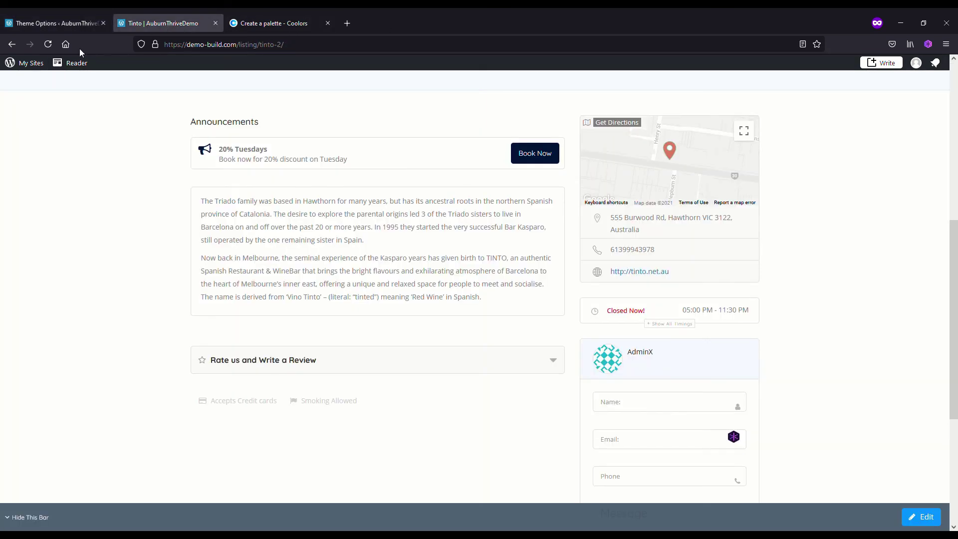
{"action": "left_click", "coordinate": [48, 44]}
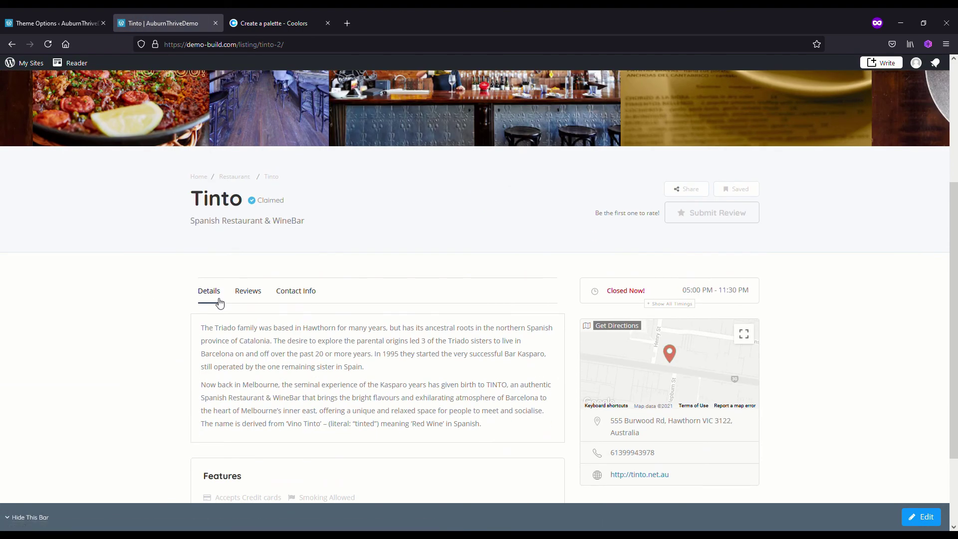
View the Reviews and Contact Info sections of the Tinto listing and its image gallery.
{"action": "left_click", "coordinate": [255, 293]}
{"action": "left_click", "coordinate": [303, 295]}
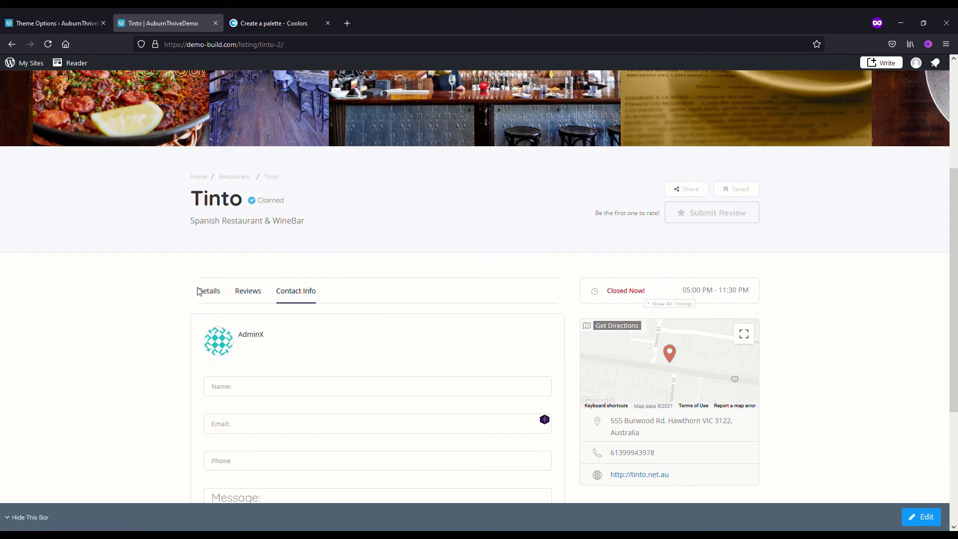
{"action": "scroll", "coordinate": [534, 307], "scroll_direction": "up", "scroll_amount": 4}
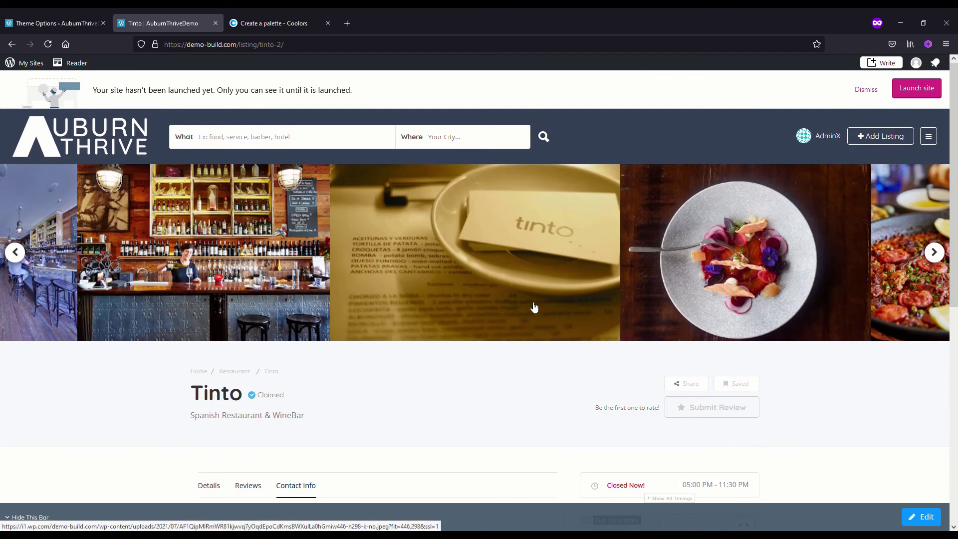
Set the listing detail page style to Listing Detail Page Style 3, save it and preview the layout on the Tinto listing.
{"action": "left_click", "coordinate": [41, 21]}
{"action": "left_click", "coordinate": [693, 263]}
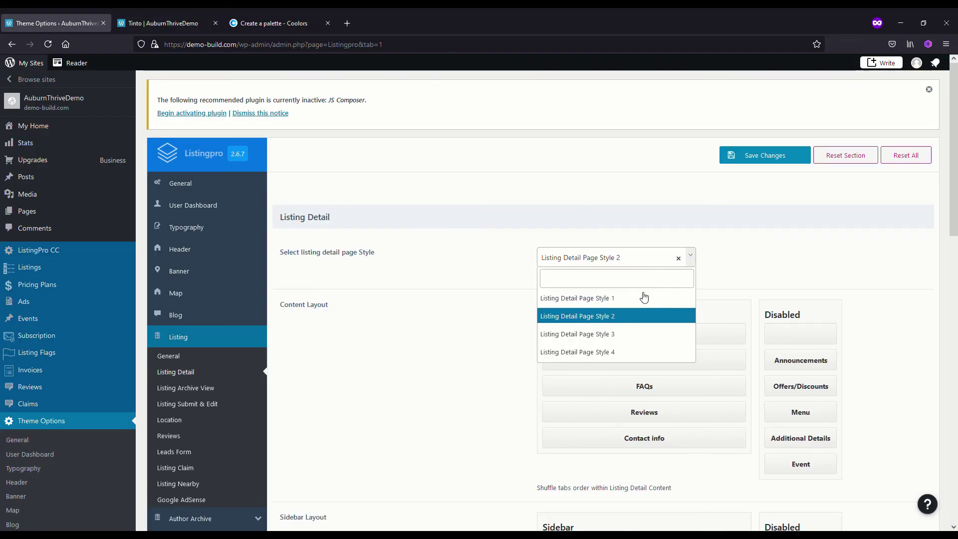
{"action": "left_click", "coordinate": [614, 334]}
{"action": "left_click", "coordinate": [762, 155]}
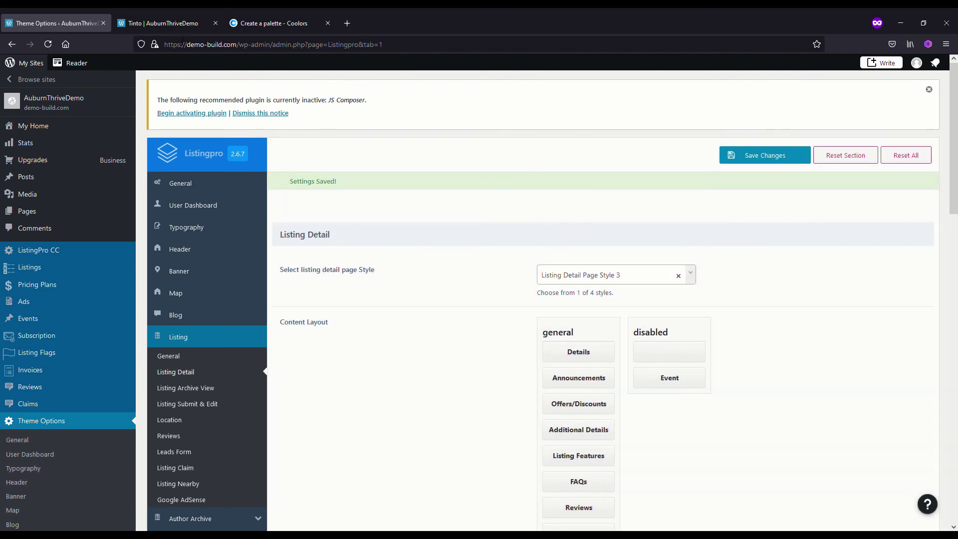
{"action": "left_click", "coordinate": [170, 24]}
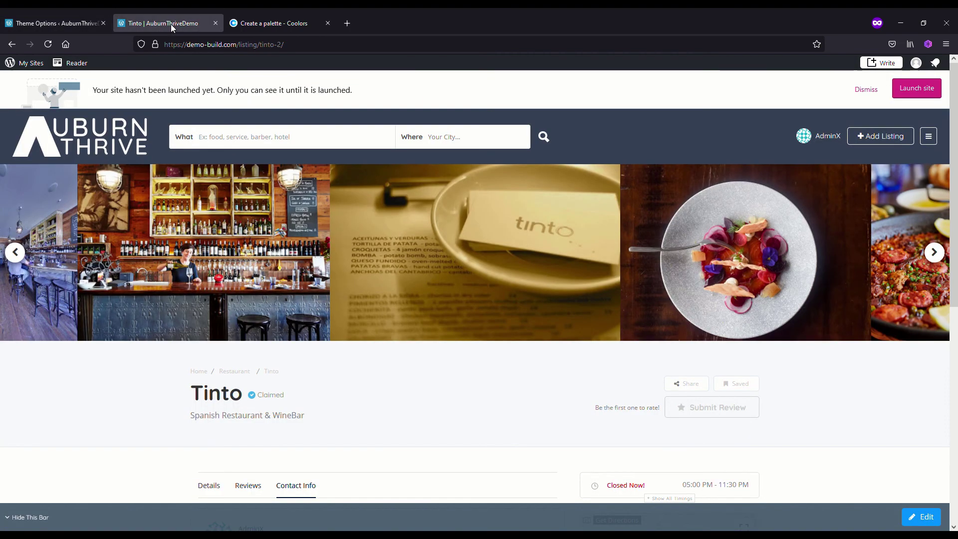
{"action": "left_click", "coordinate": [48, 44]}
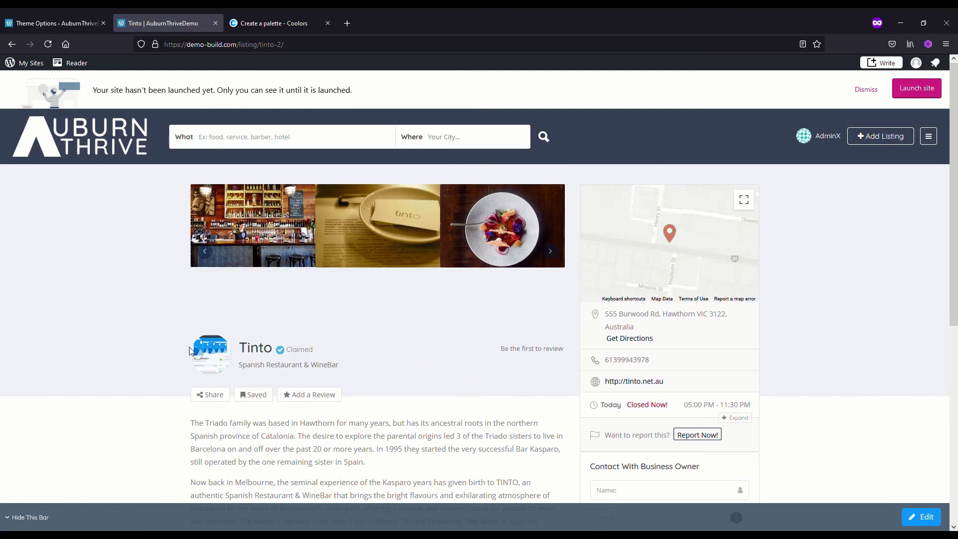
{"action": "scroll", "coordinate": [462, 355], "scroll_direction": "down", "scroll_amount": 4}
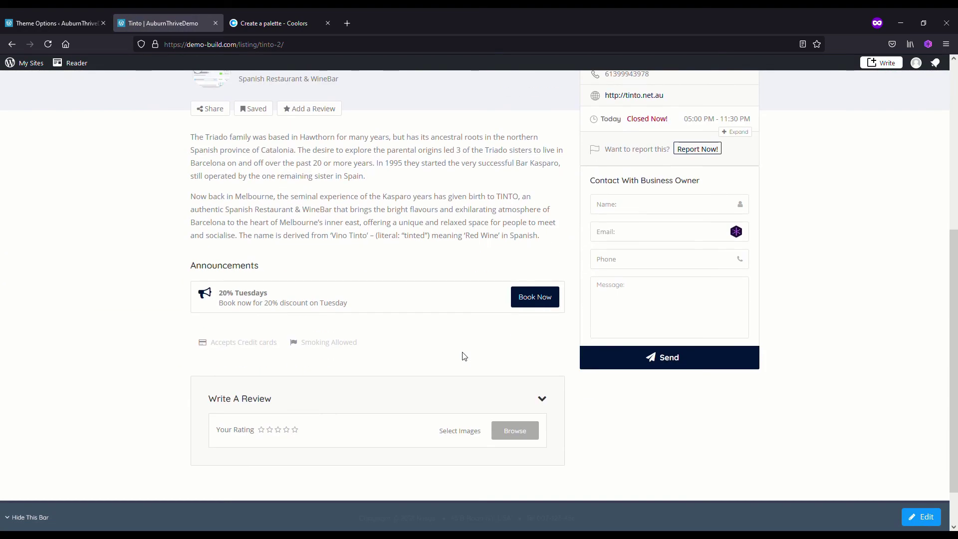
{"action": "scroll", "coordinate": [458, 373], "scroll_direction": "up", "scroll_amount": 4}
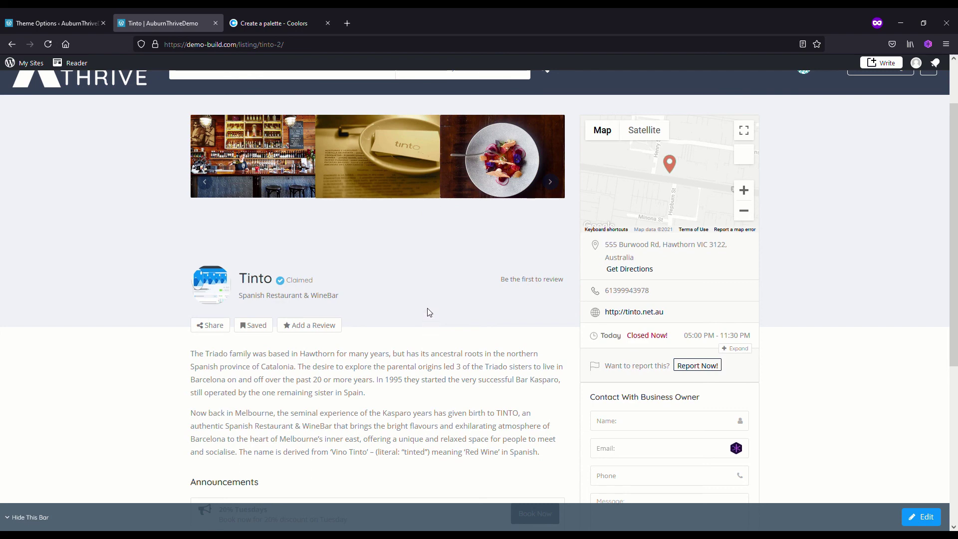
Open the General listing settings in the theme options and look at the available Mobile View choices.
{"action": "left_click", "coordinate": [64, 20]}
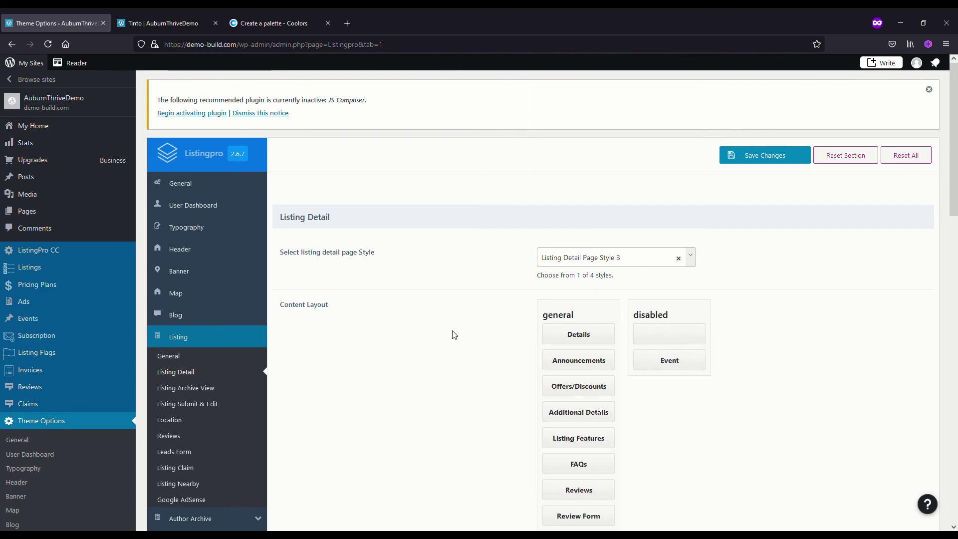
{"action": "left_click", "coordinate": [179, 358]}
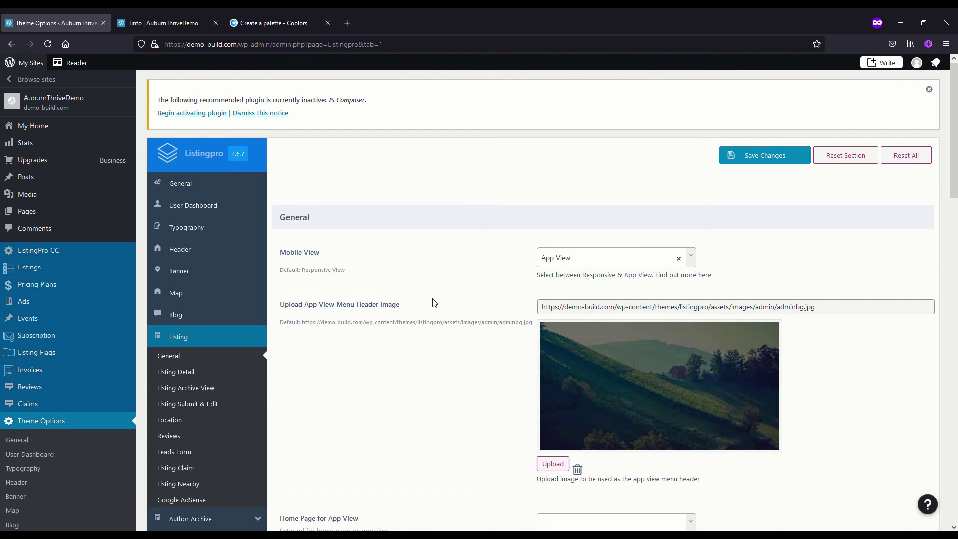
{"action": "left_click", "coordinate": [697, 265]}
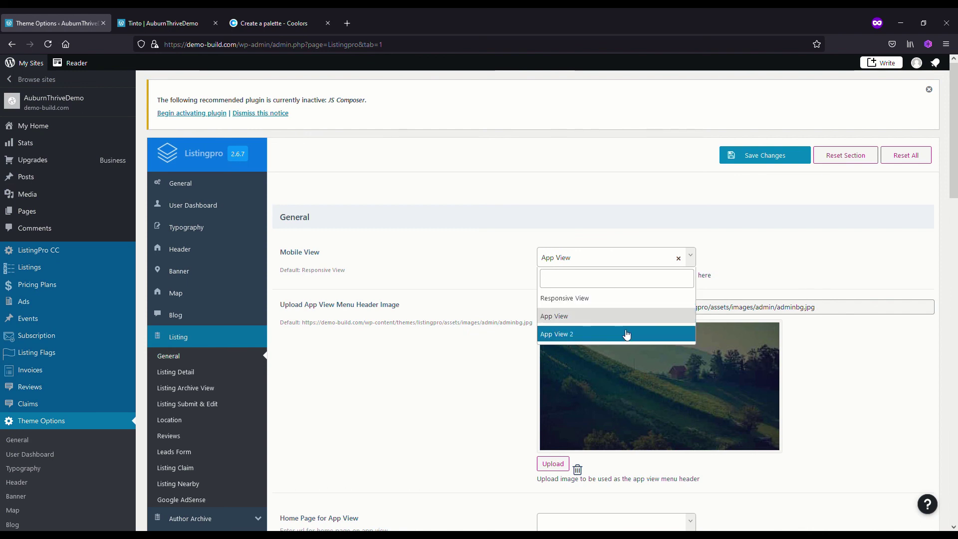
{"action": "left_click", "coordinate": [762, 265]}
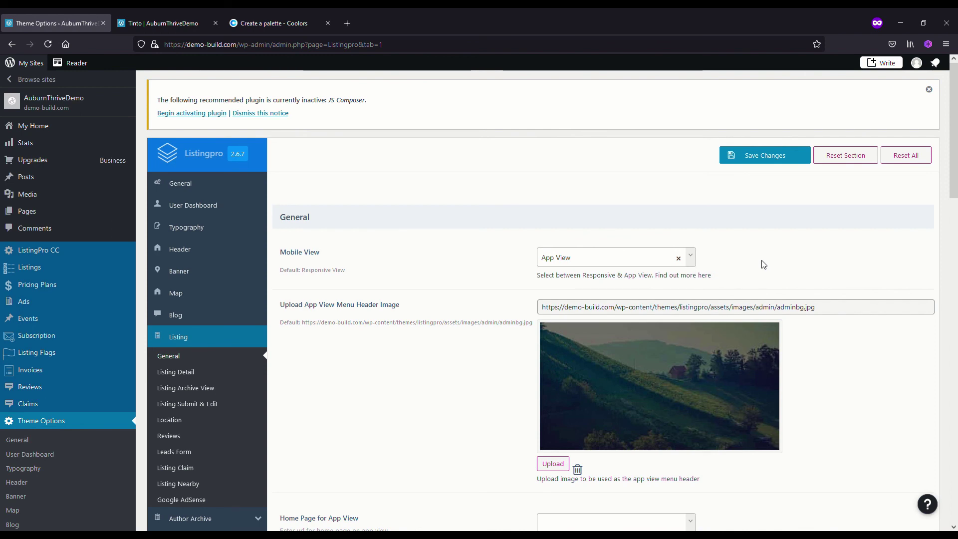